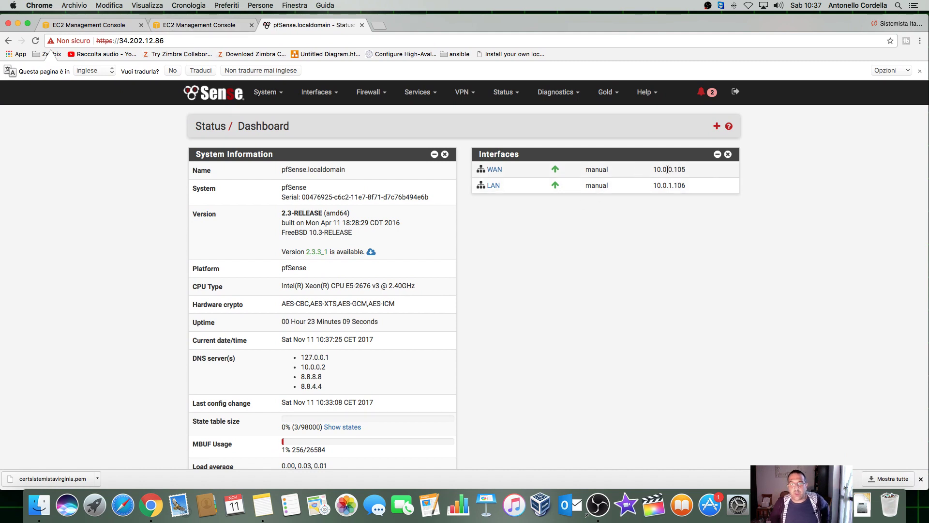
# Step: Highlight and deselect the dashboard's LAN address 10.0.1.106, then close Chrome's downloads bar
pyautogui.moveTo(668, 170)
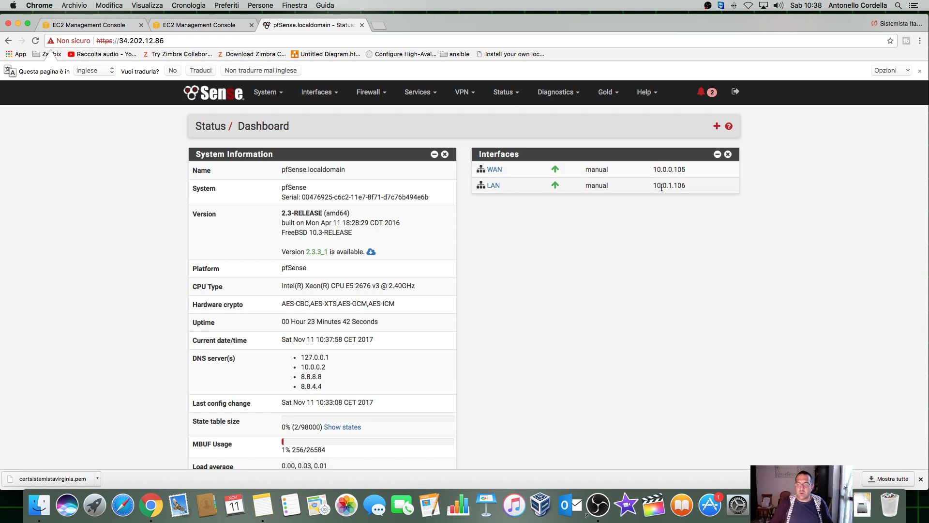
pyautogui.moveTo(655, 187); pyautogui.dragTo(691, 188)
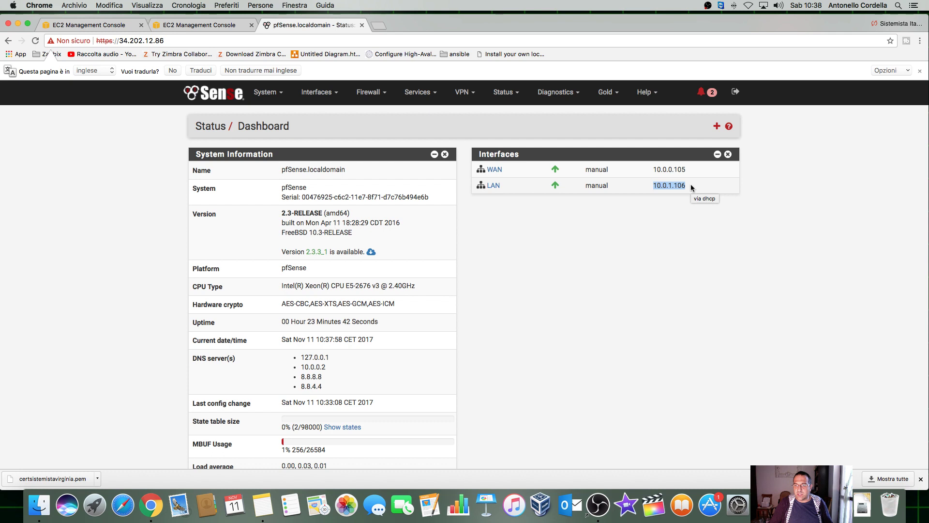
pyautogui.click(680, 168)
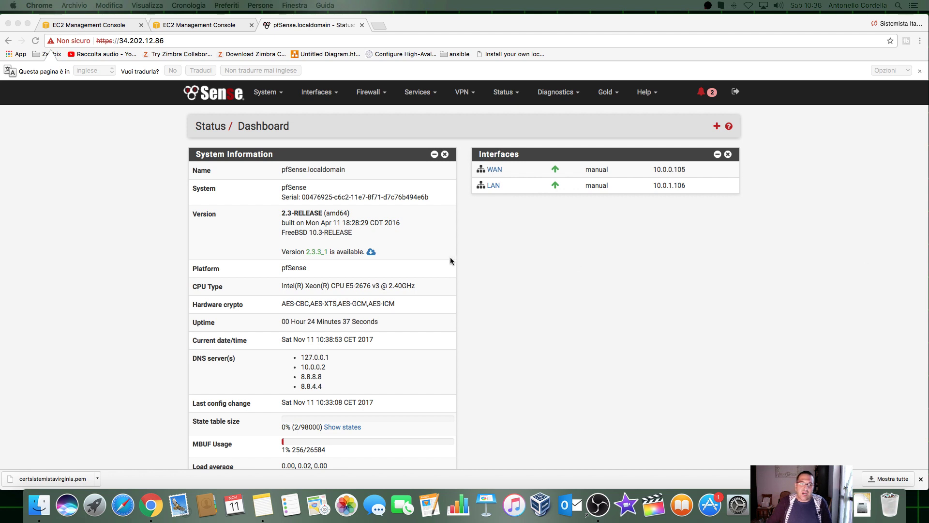
pyautogui.click(887, 477)
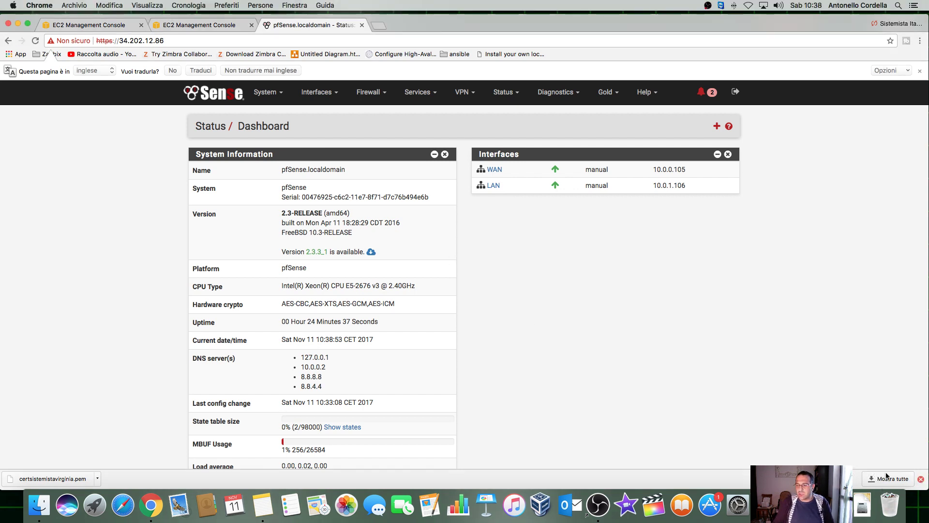
pyautogui.click(921, 479)
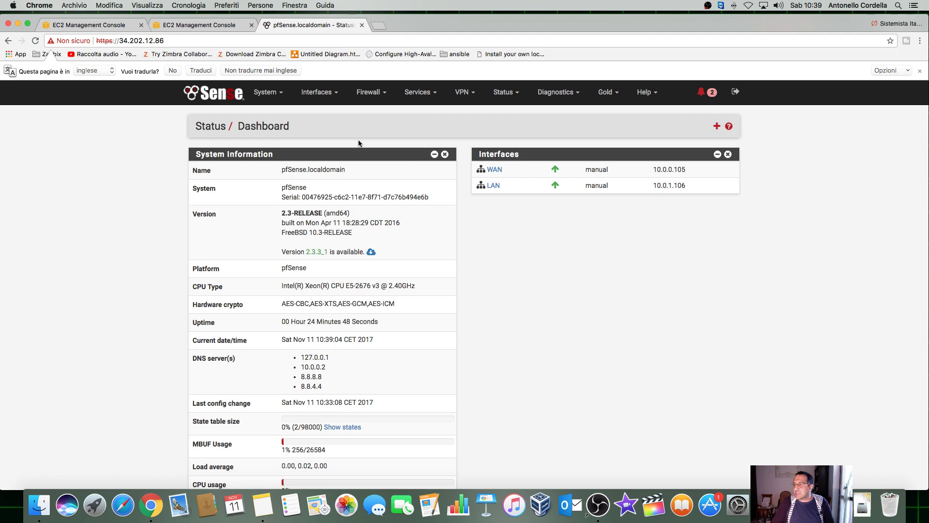
# Step: In System > Cert. Manager, add a CA named PfsenseCA using Create an internal CA
pyautogui.click(266, 92)
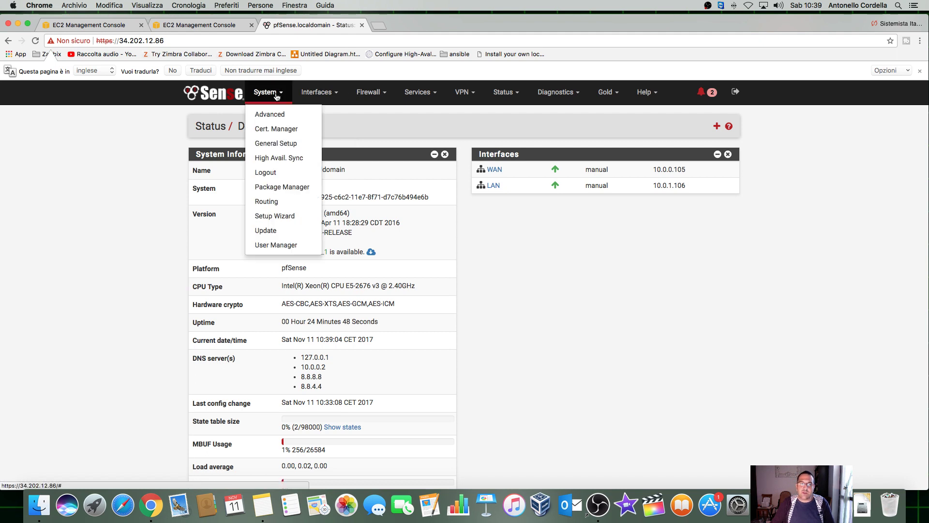
pyautogui.click(275, 129)
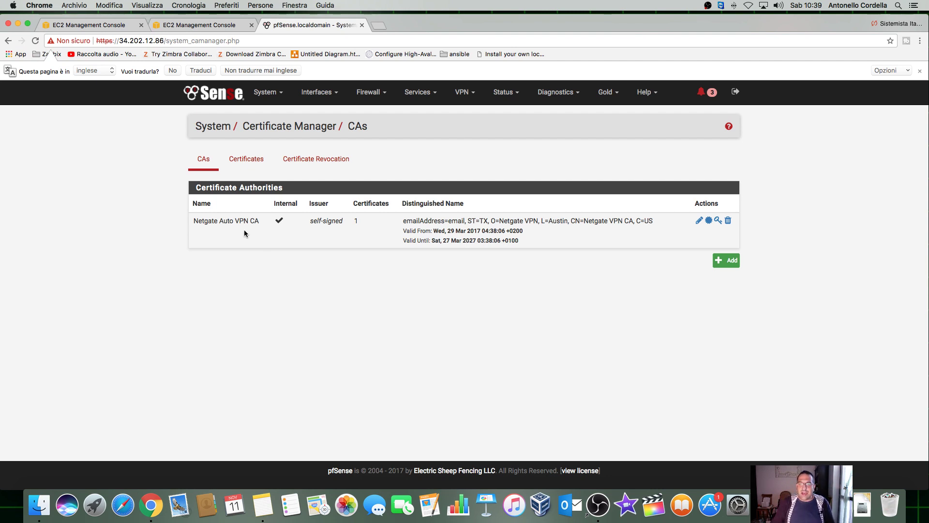
pyautogui.click(726, 260)
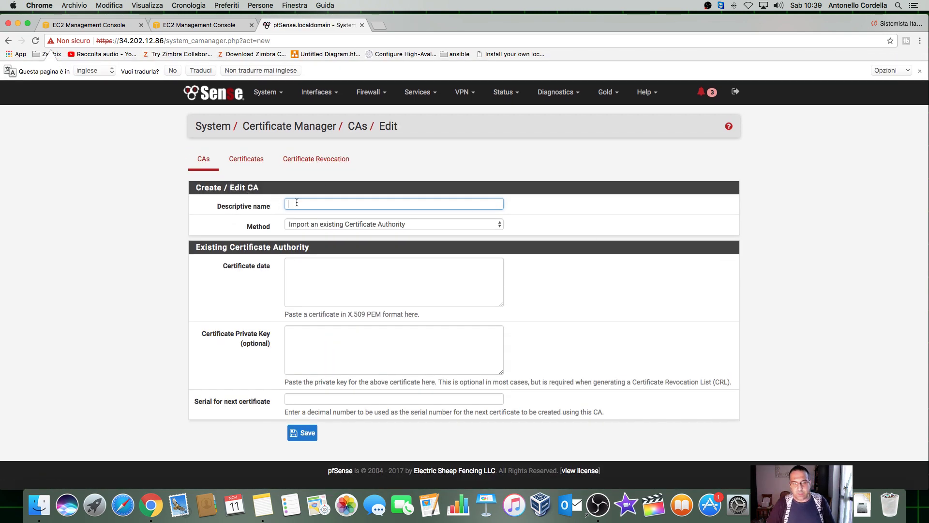
pyautogui.write('P')
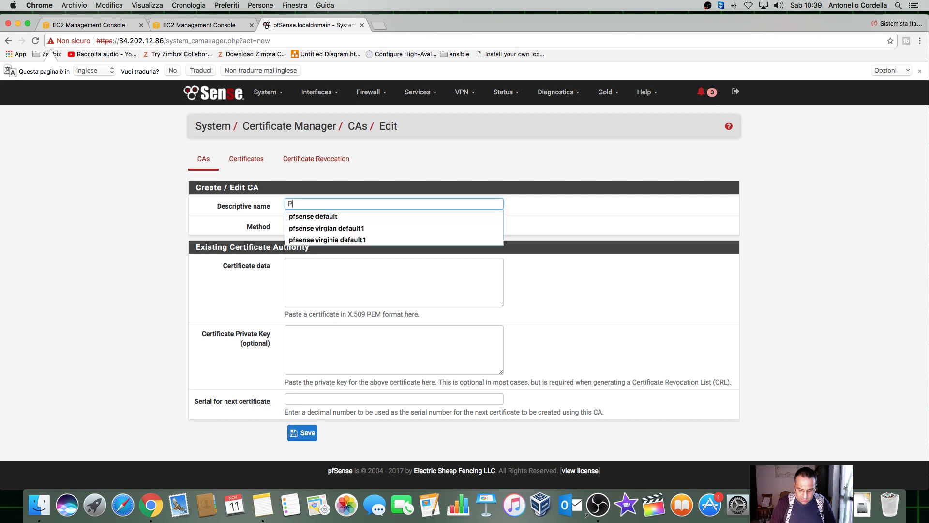
pyautogui.write('fsenseCA')
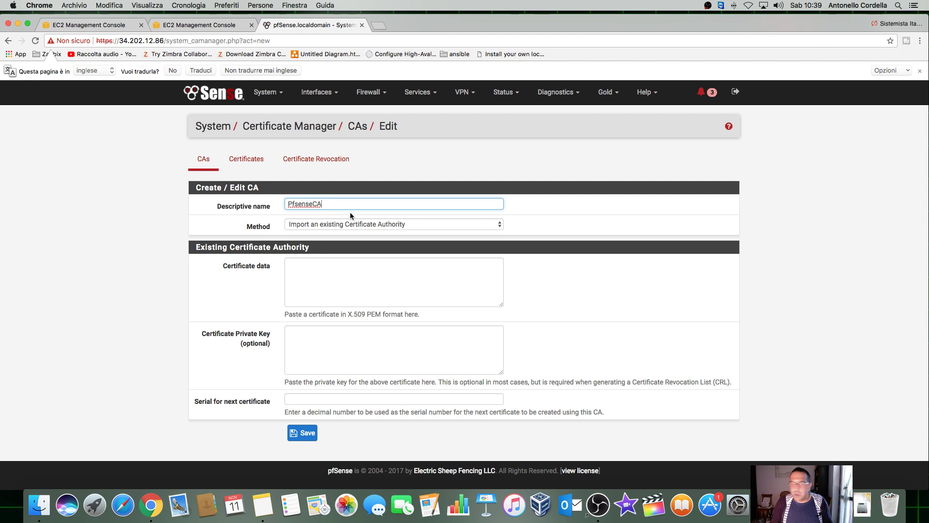
pyautogui.click(348, 223)
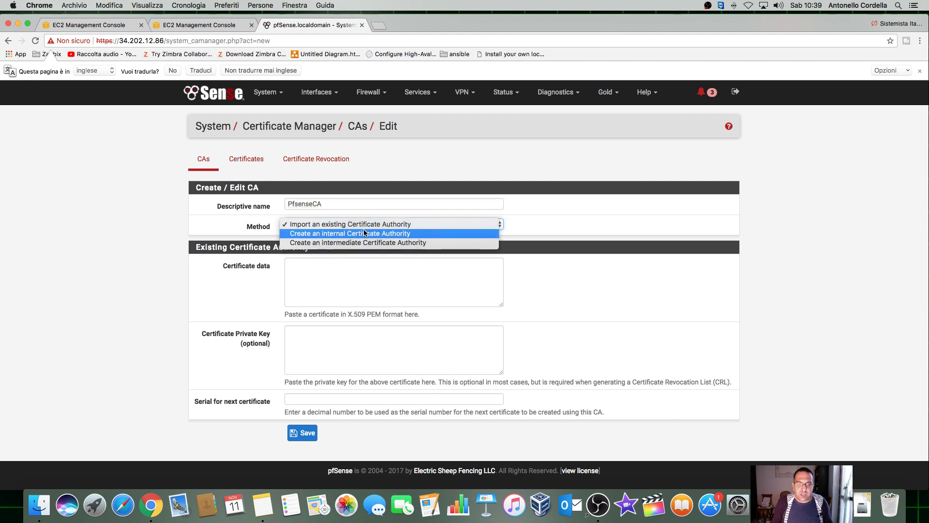
pyautogui.click(400, 233)
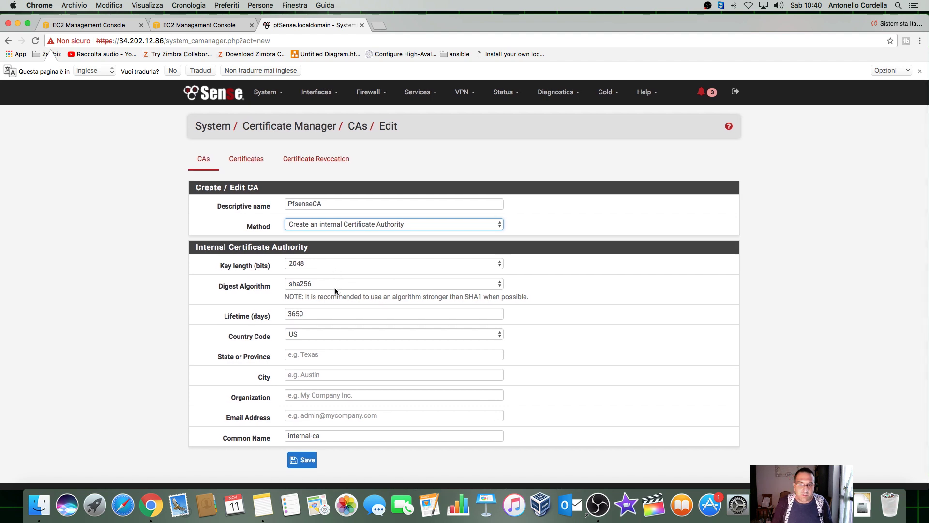
# Step: Set the CA's country code to IT and state to Italy, then submit the form
pyautogui.scroll(-1, 331, 291)
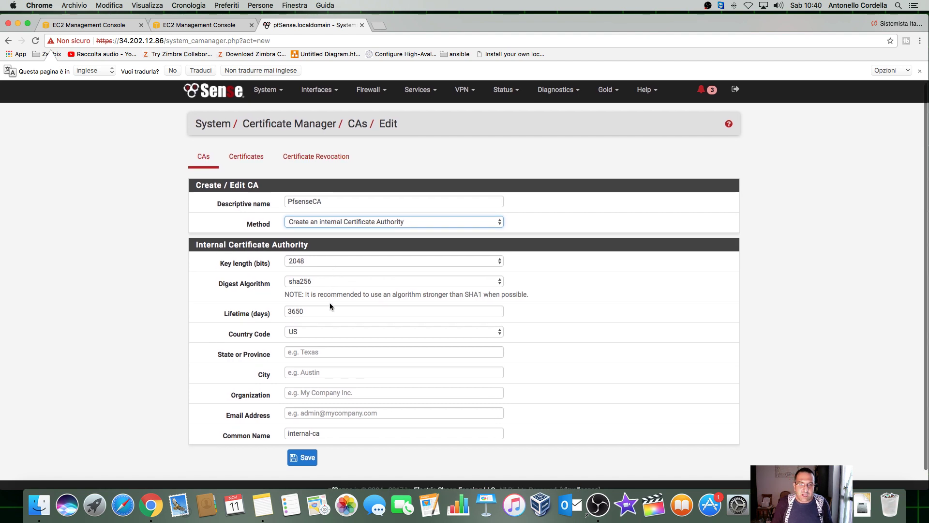
pyautogui.click(318, 332)
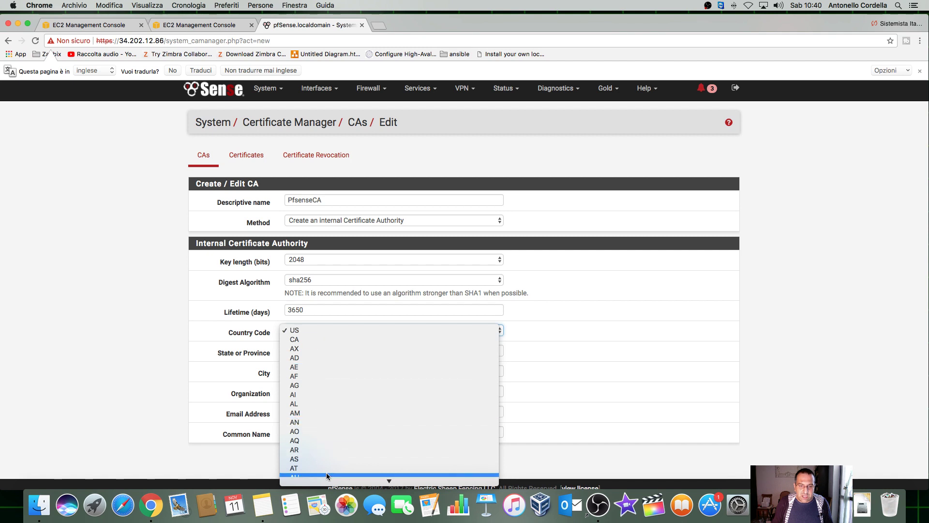
pyautogui.moveTo(326, 479)
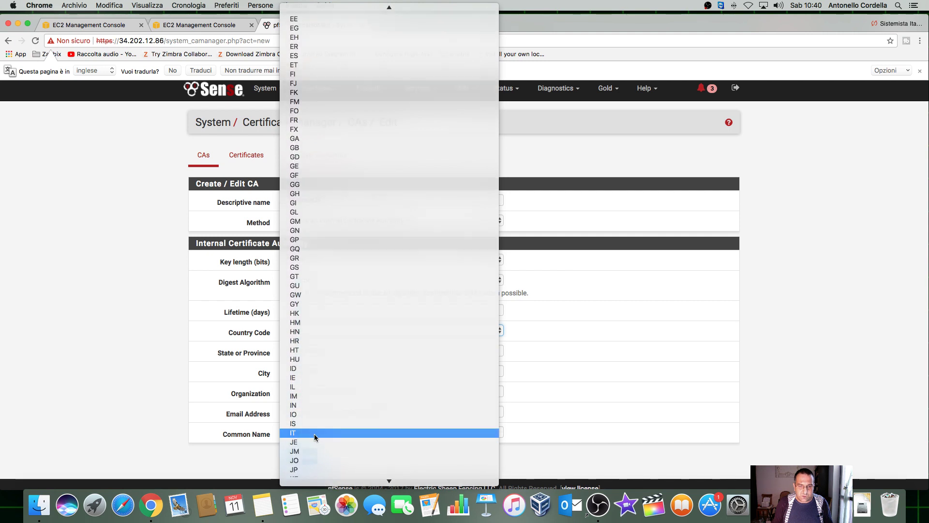
pyautogui.click(314, 434)
pyautogui.click(351, 349)
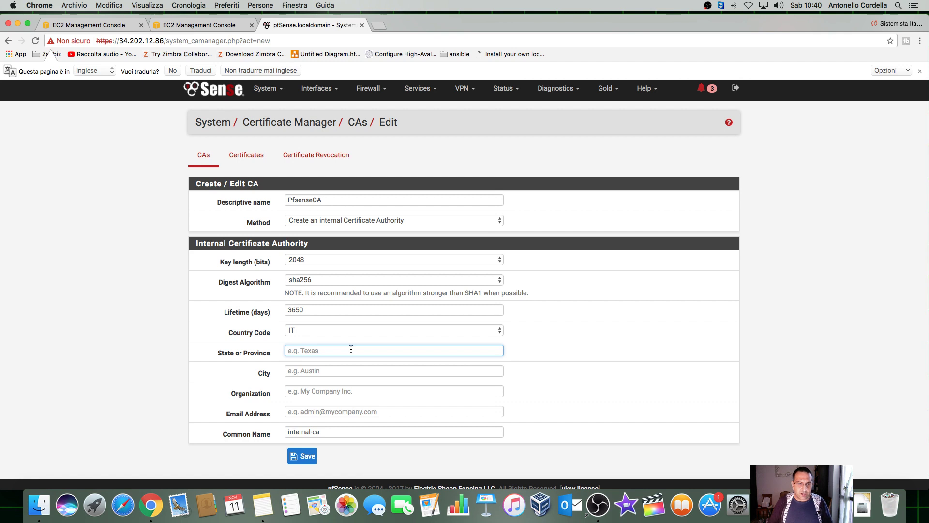
pyautogui.write('Italya')
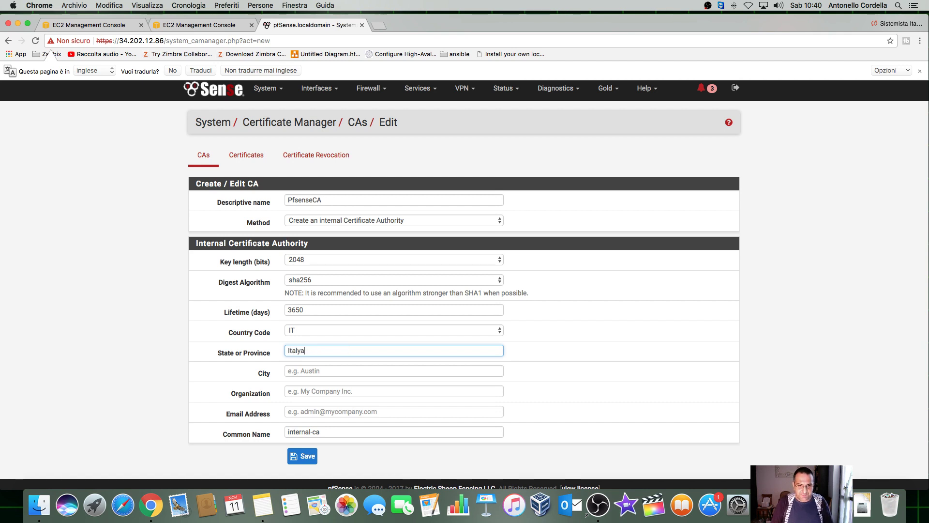
pyautogui.press('Return')
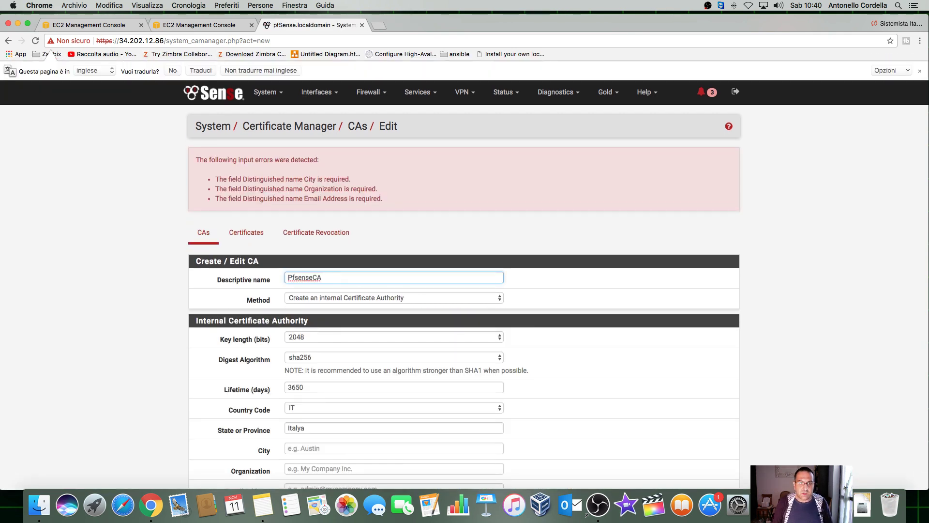
# Step: Correct the state to Italy, set city Rome and organization Sistemista Italiano
pyautogui.scroll(-2, 378, 311)
pyautogui.click(328, 331)
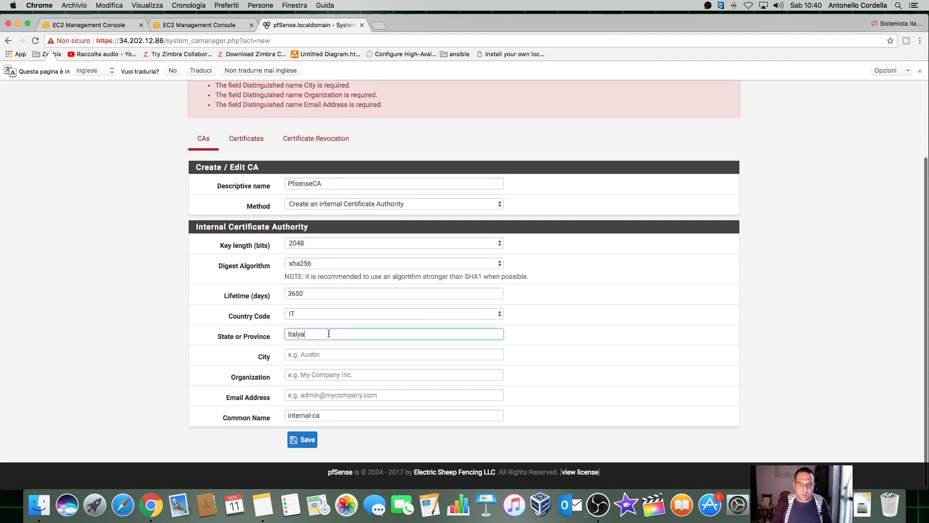
pyautogui.press('BackSpace')
pyautogui.press('Tab')
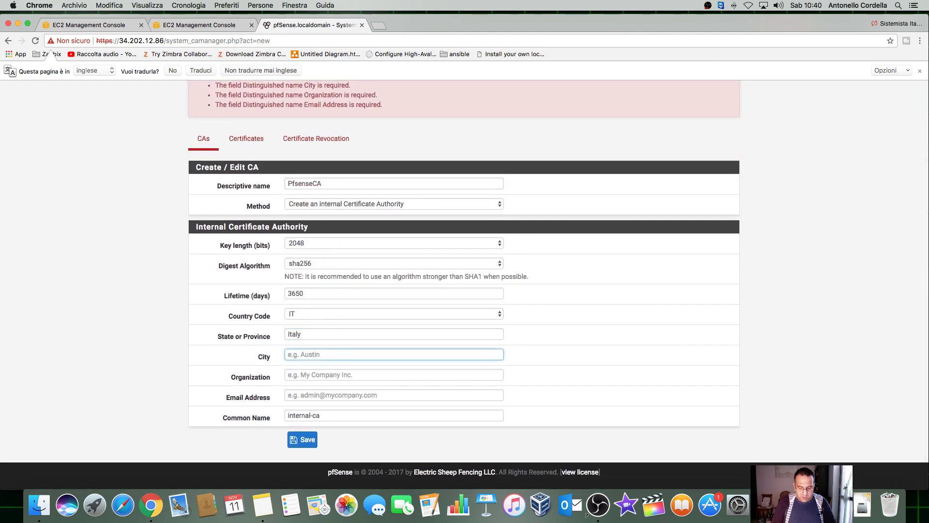
pyautogui.write('Rome')
pyautogui.press('Tab')
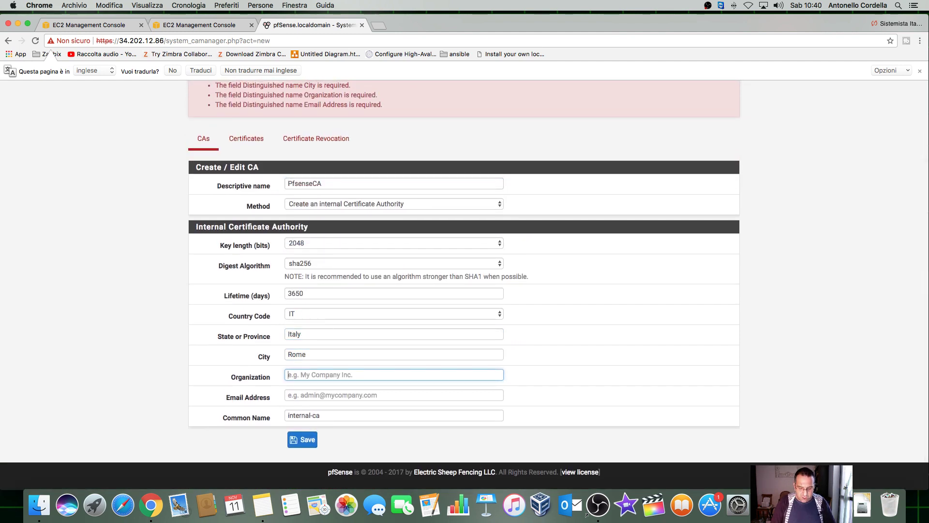
pyautogui.write('Sistemista ')
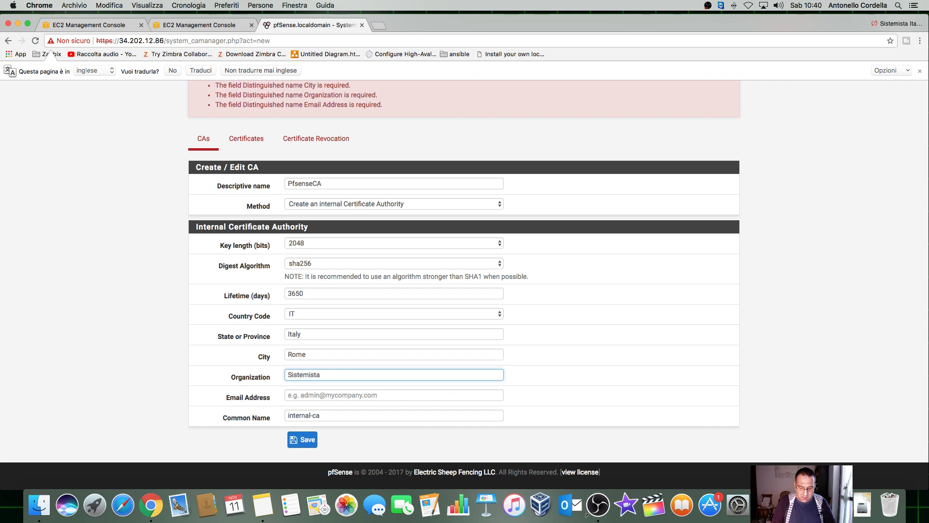
pyautogui.write('Italiano')
# Step: Enter the contact email address, keep Common Name internal-ca, and save PfsenseCA
pyautogui.press('Tab')
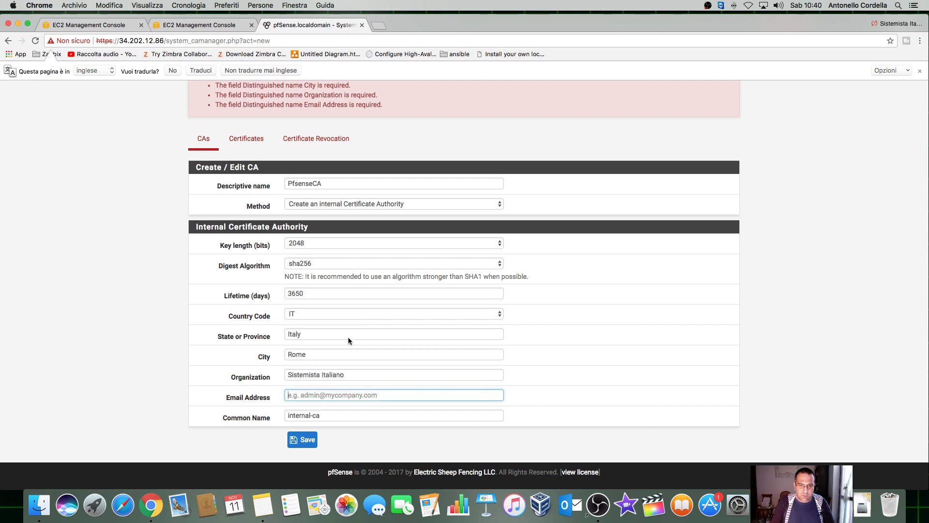
pyautogui.scroll(-1, 350, 360)
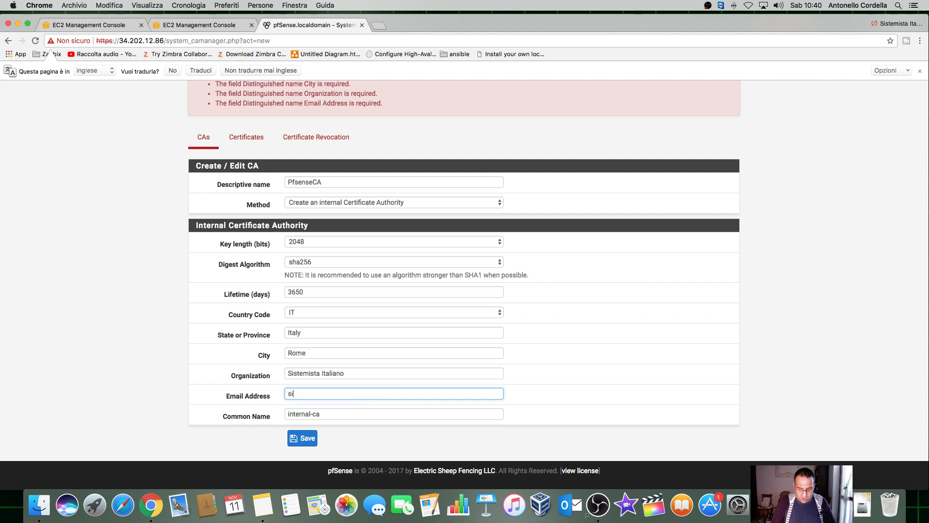
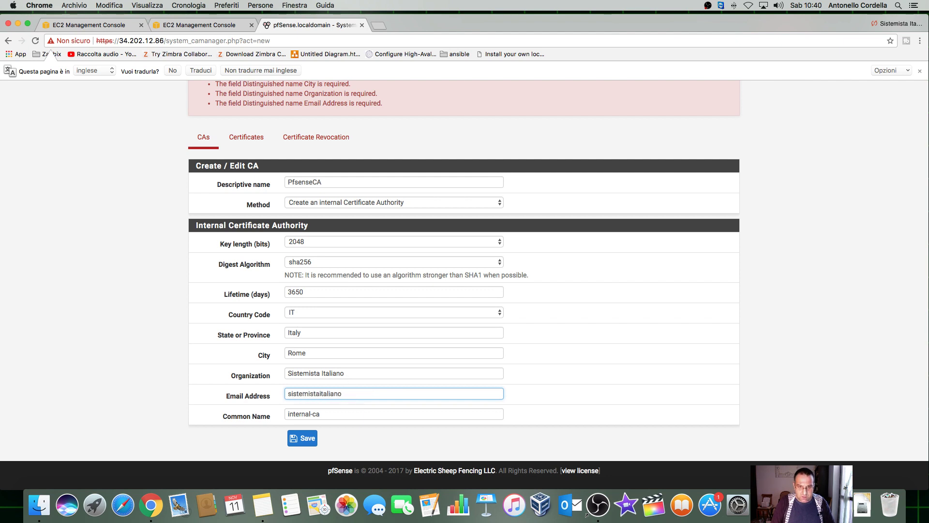
pyautogui.press('Tab')
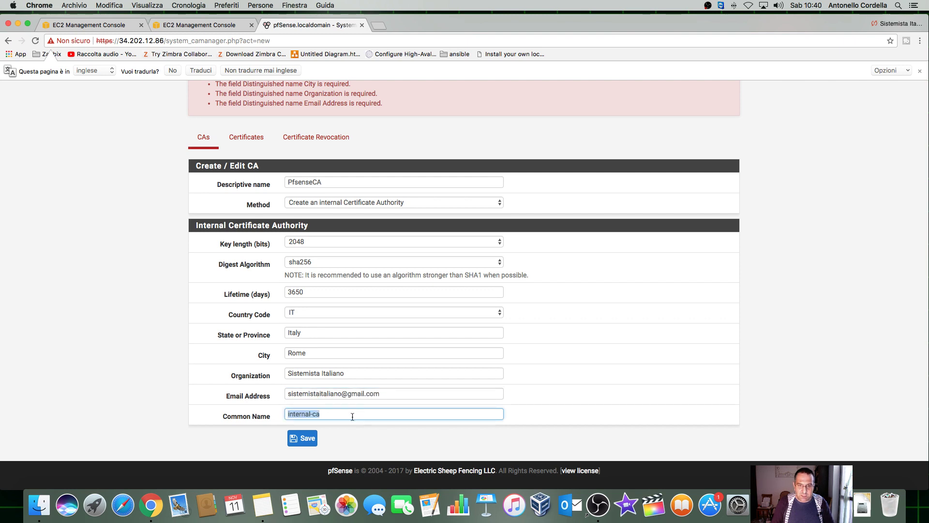
pyautogui.click(315, 414)
pyautogui.click(527, 415)
pyautogui.click(304, 439)
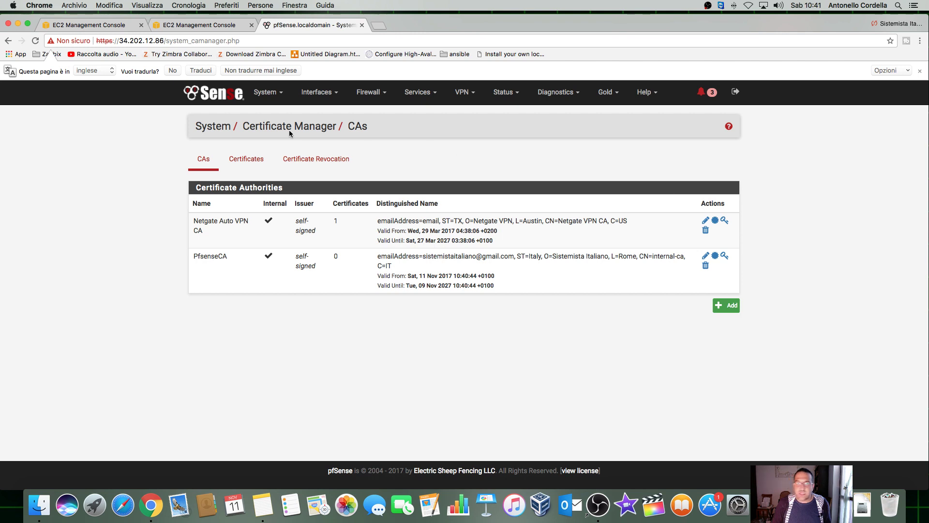
# Step: In the Certificates list, add an internal certificate named CertificatoServer
pyautogui.click(279, 97)
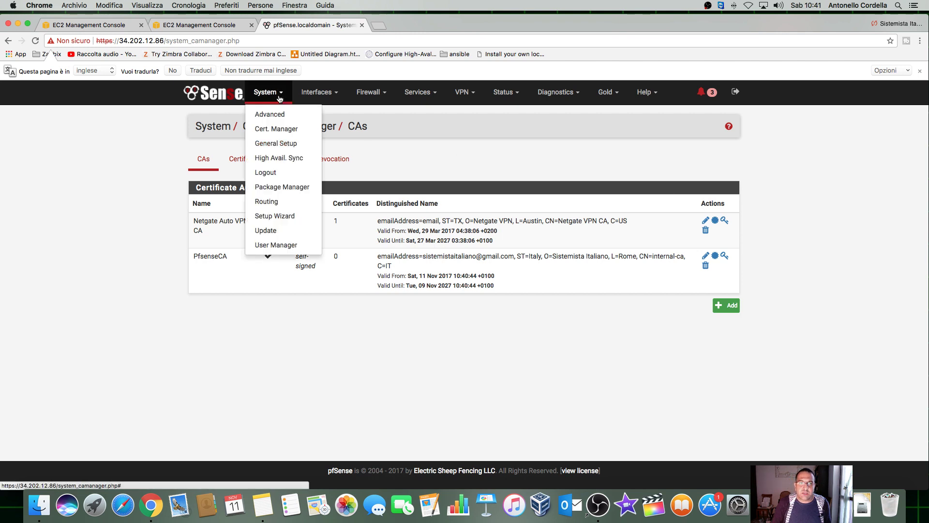
pyautogui.click(279, 129)
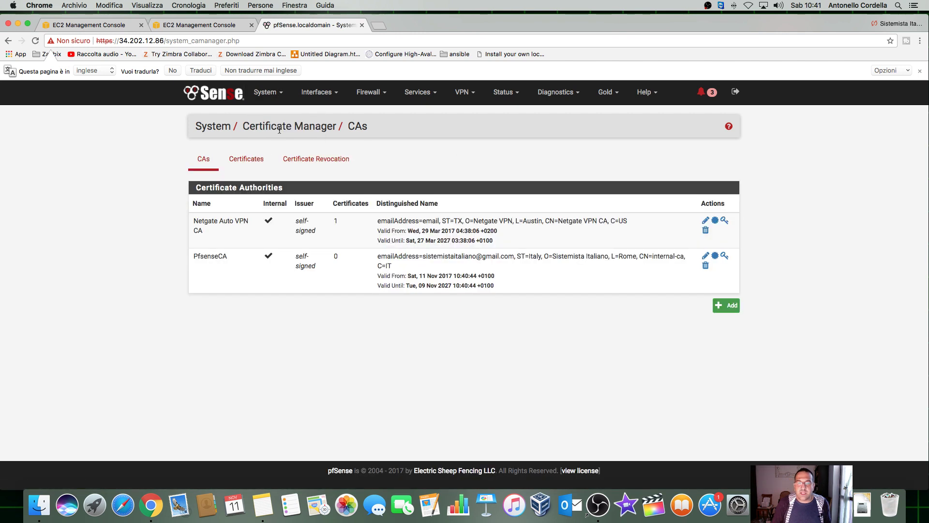
pyautogui.click(251, 164)
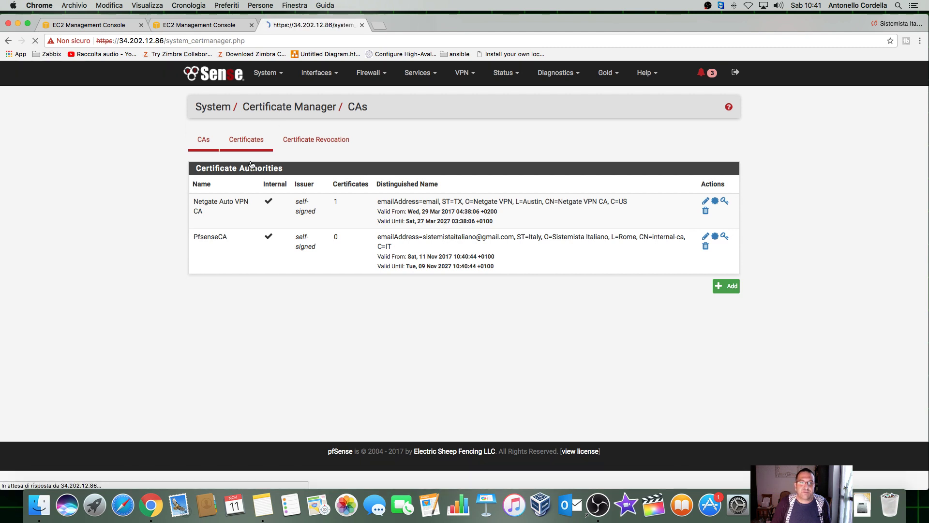
pyautogui.click(726, 315)
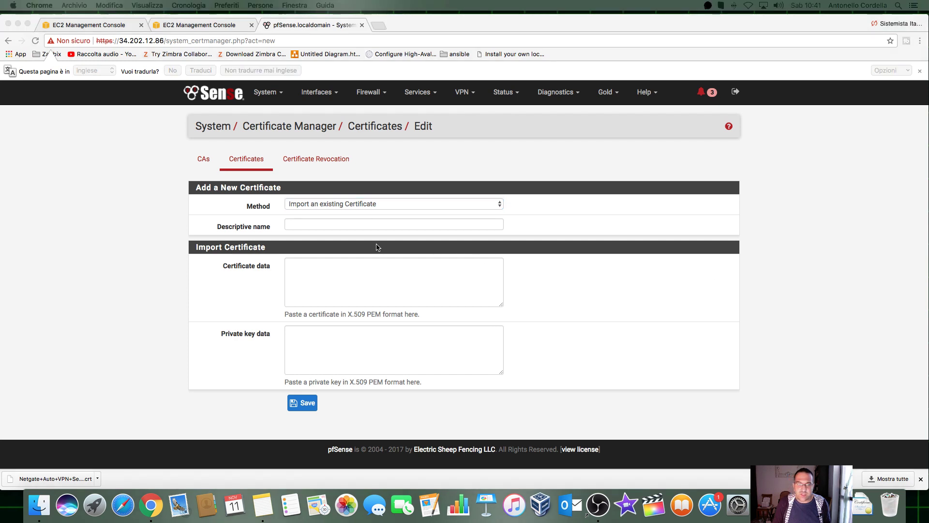
pyautogui.click(349, 224)
pyautogui.write('C')
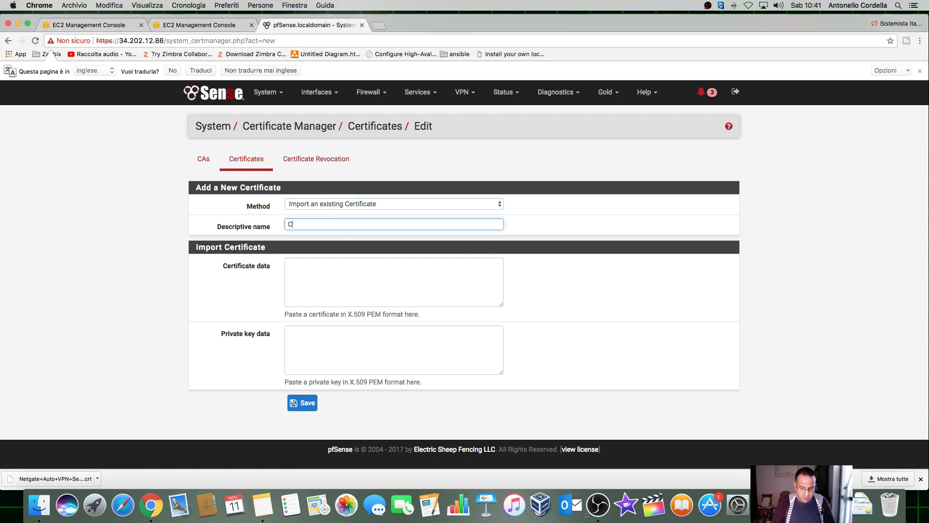
pyautogui.write('ertificato')
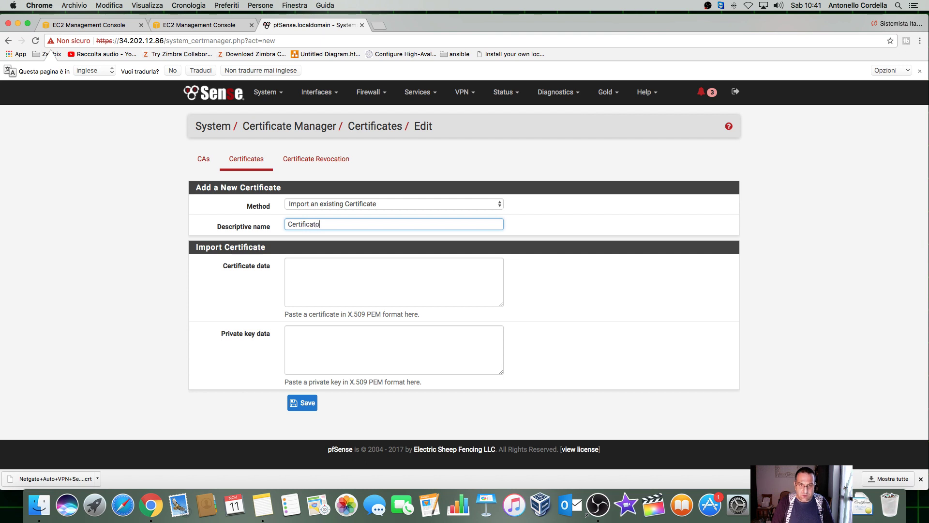
pyautogui.write('Server')
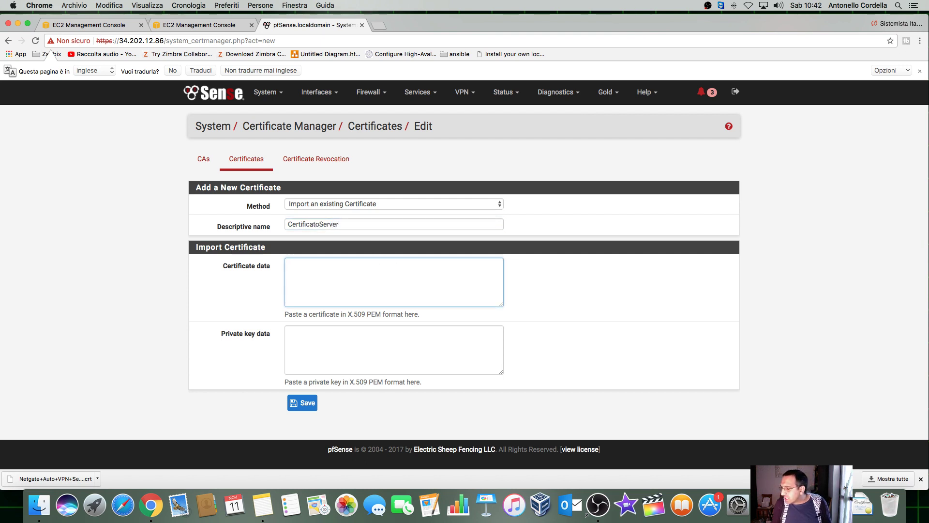
pyautogui.click(425, 205)
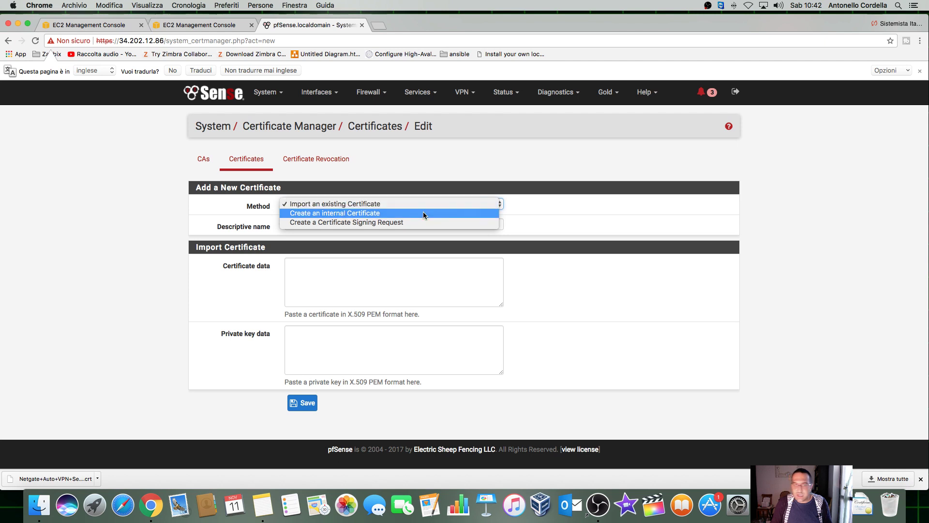
pyautogui.click(422, 213)
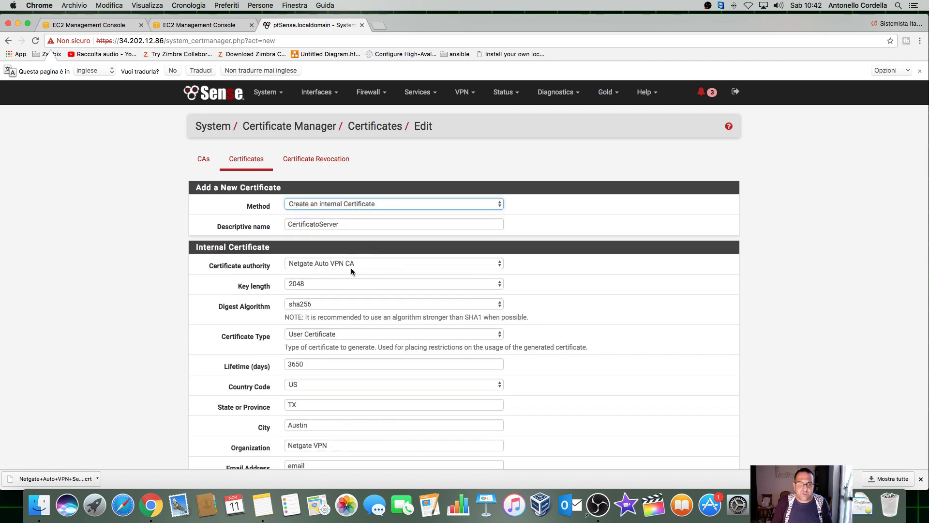
# Step: Issue the certificate from PfsenseCA as a Server certificate
pyautogui.scroll(-1, 611, 276)
pyautogui.scroll(-3, 611, 278)
pyautogui.click(360, 200)
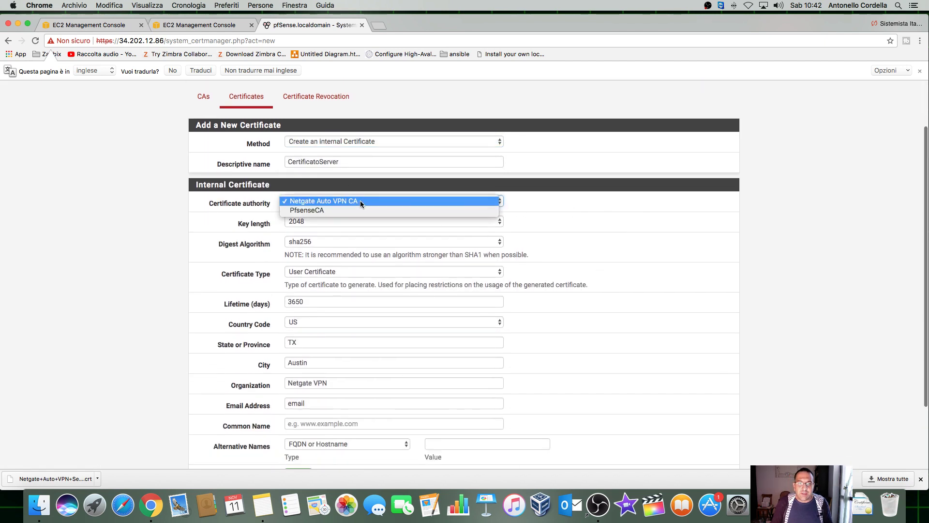
pyautogui.click(358, 209)
pyautogui.scroll(-2, 541, 225)
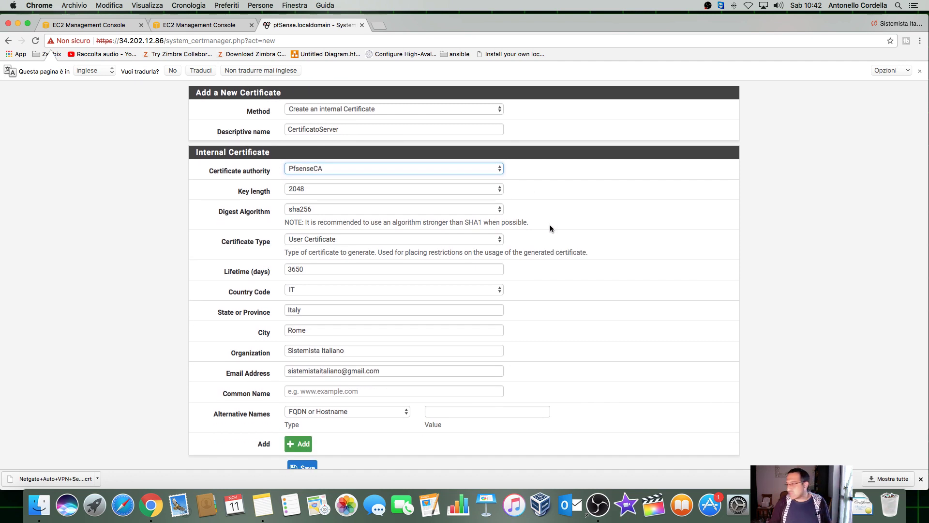
pyautogui.scroll(-1, 371, 231)
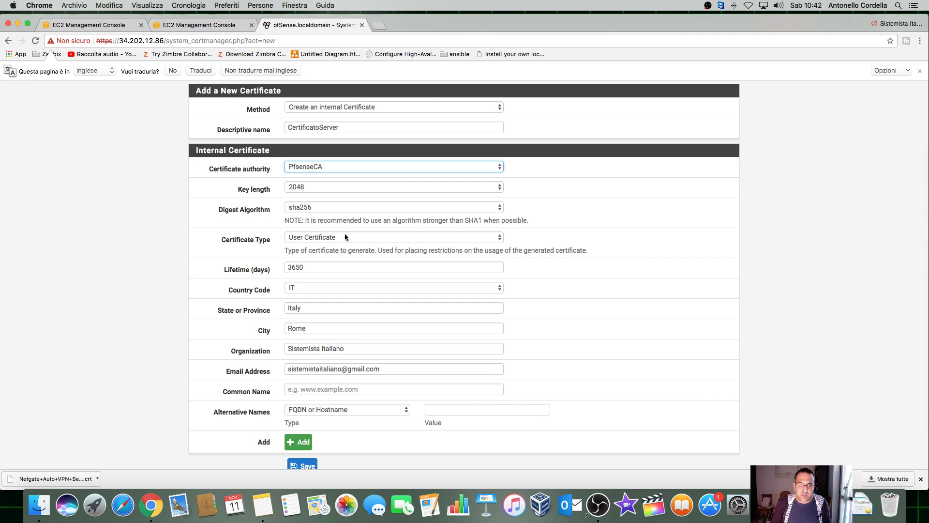
pyautogui.click(345, 236)
pyautogui.click(382, 229)
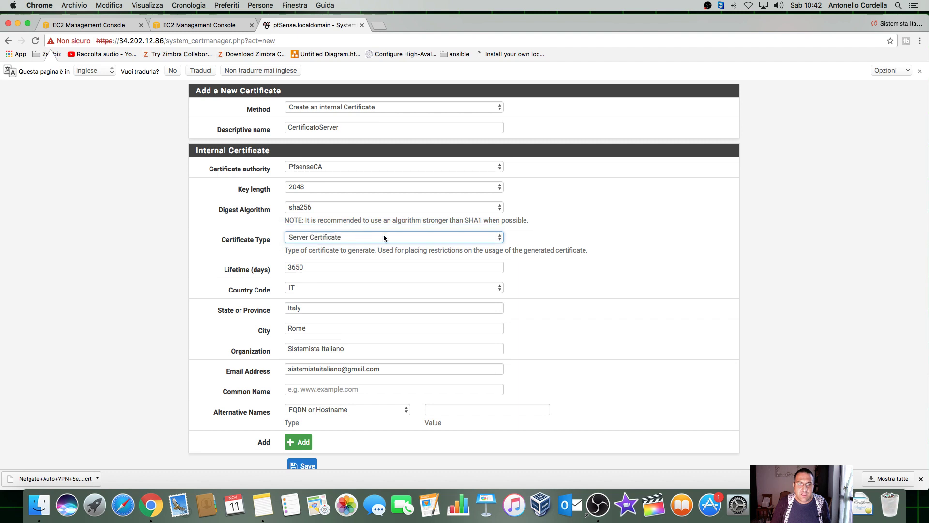
# Step: Set the common name to pfsense.sistemistaitaliano.local and save CertificatoServer
pyautogui.scroll(-2, 565, 262)
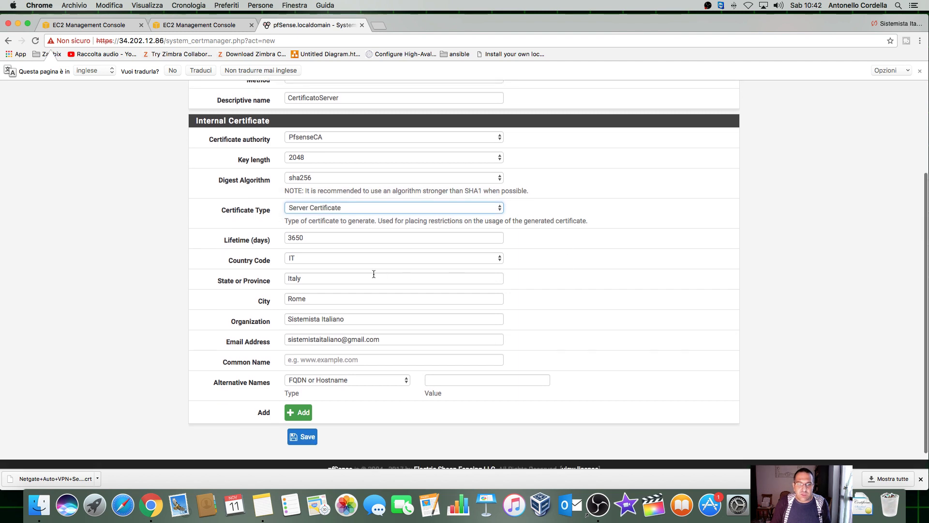
pyautogui.scroll(-1, 372, 309)
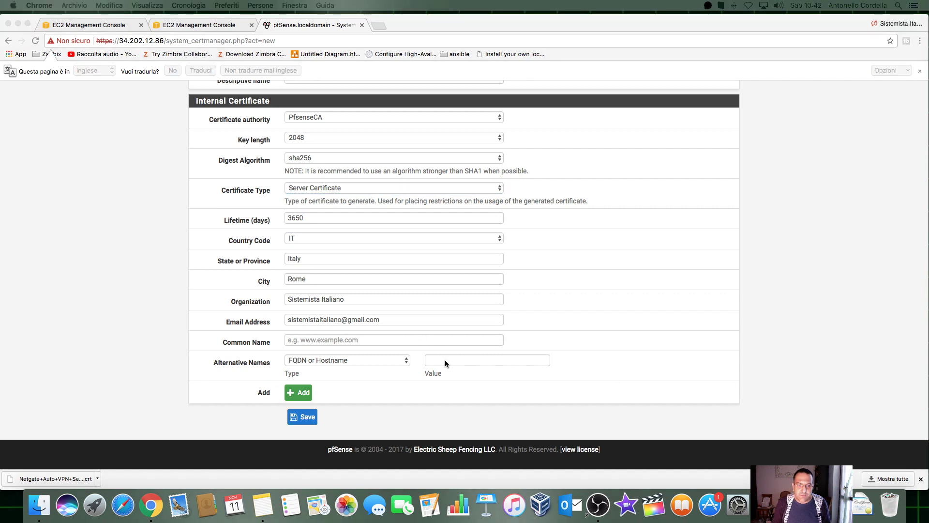
pyautogui.click(360, 341)
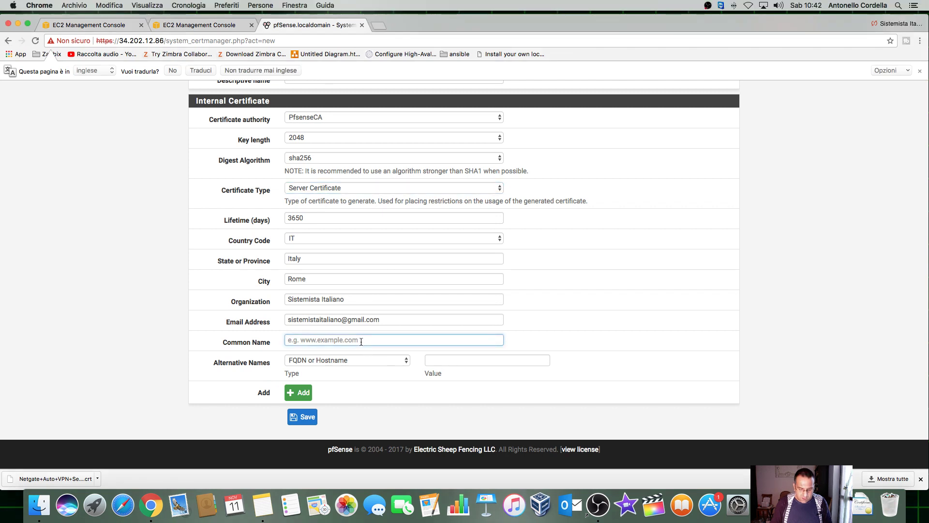
pyautogui.write('pfsens')
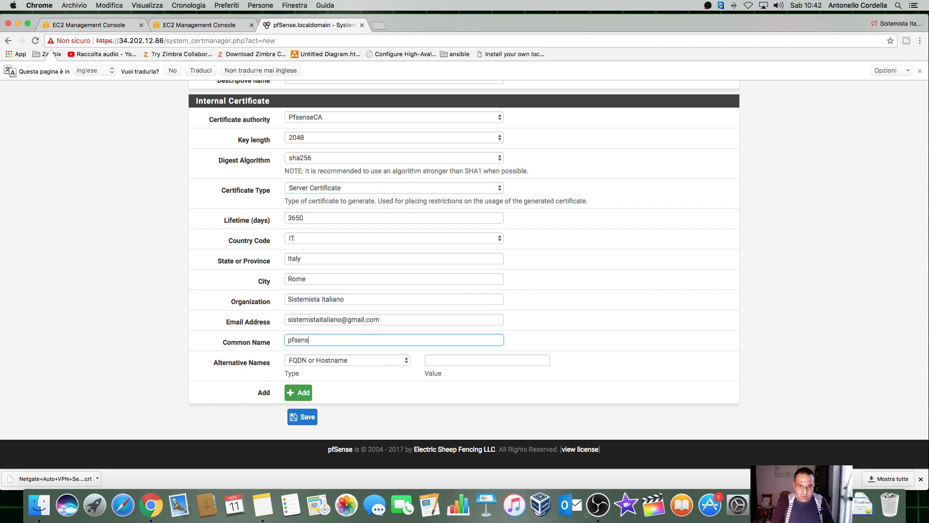
pyautogui.write('e.sistemist')
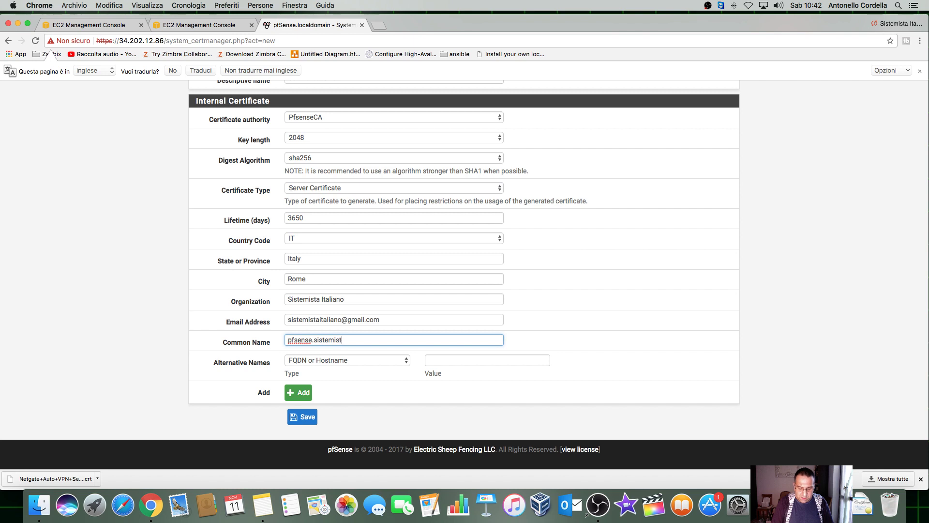
pyautogui.write('aitaliano.local')
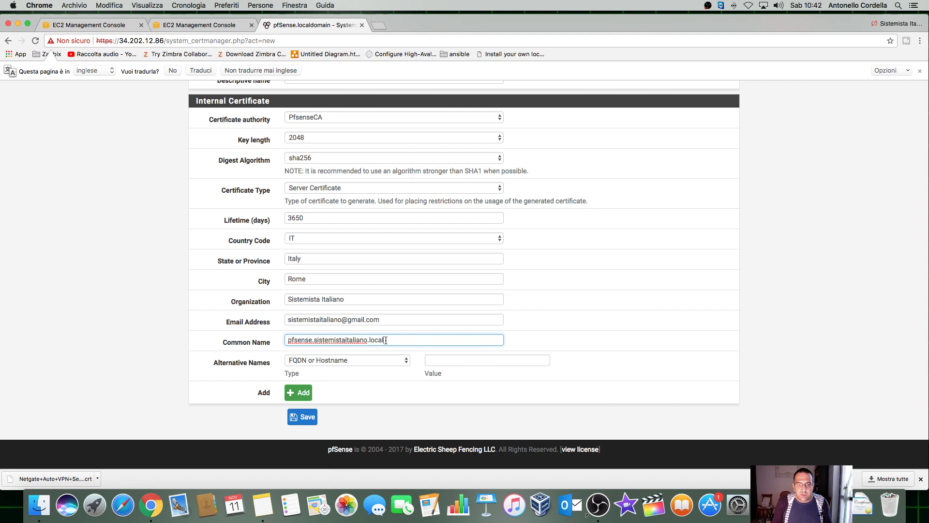
pyautogui.click(580, 337)
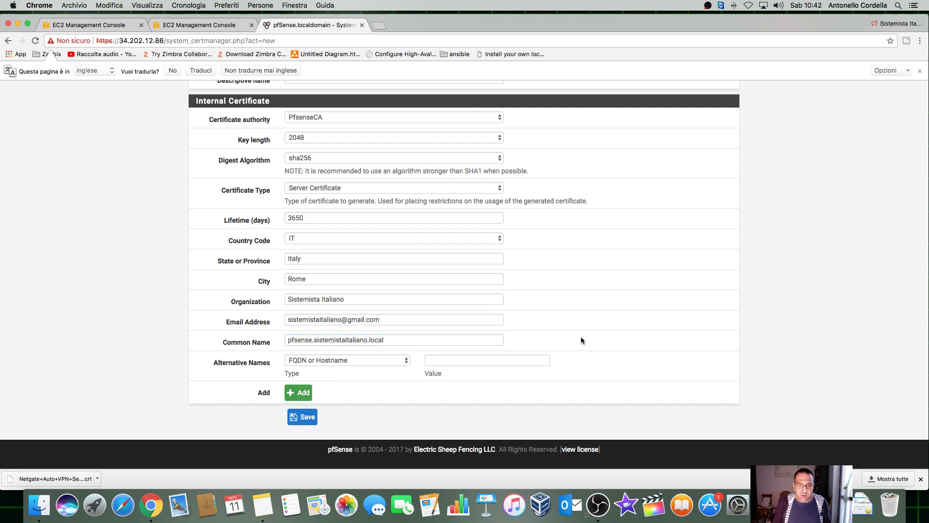
pyautogui.click(305, 419)
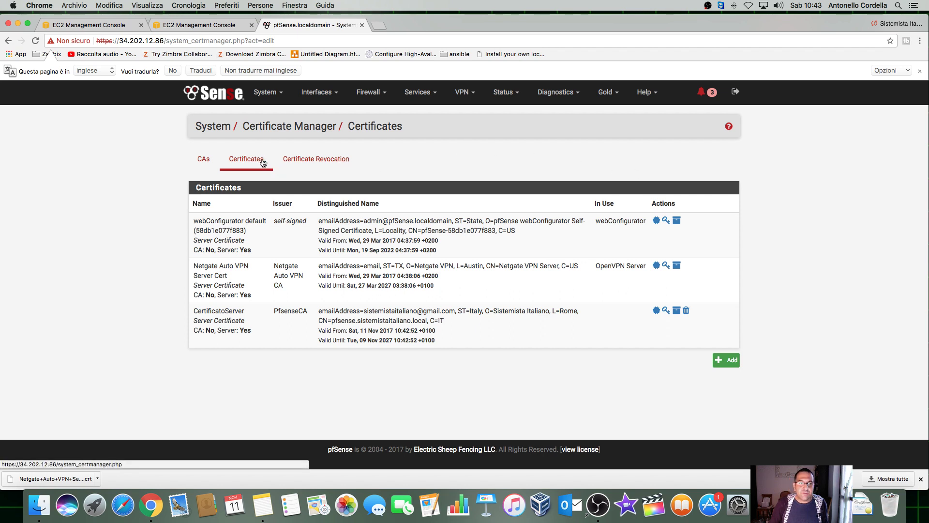
# Step: Add an internal certificate named CertificatoUtente1 issued by PfsenseCA
pyautogui.click(719, 363)
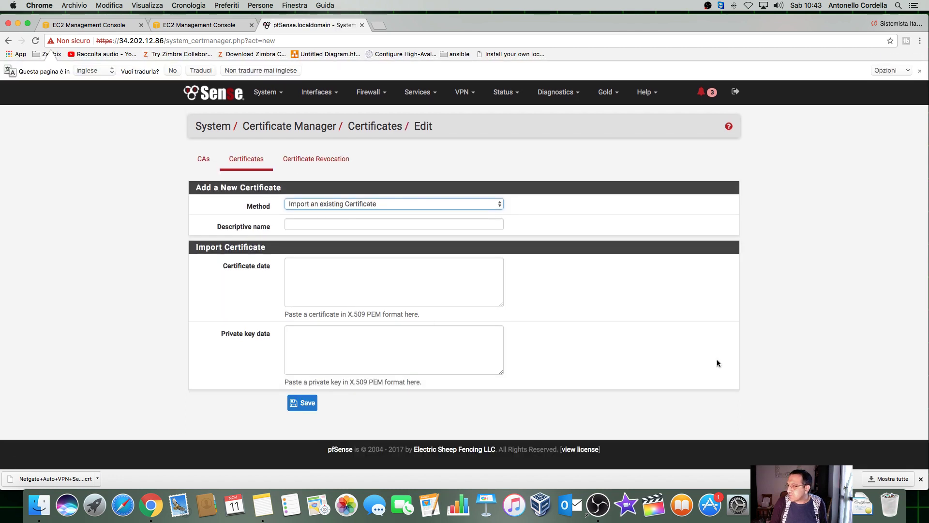
pyautogui.click(371, 208)
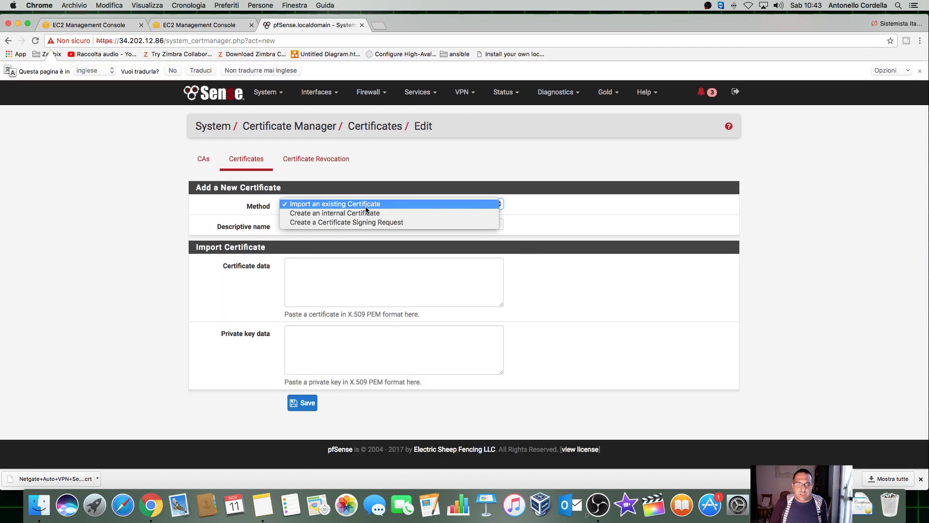
pyautogui.click(366, 214)
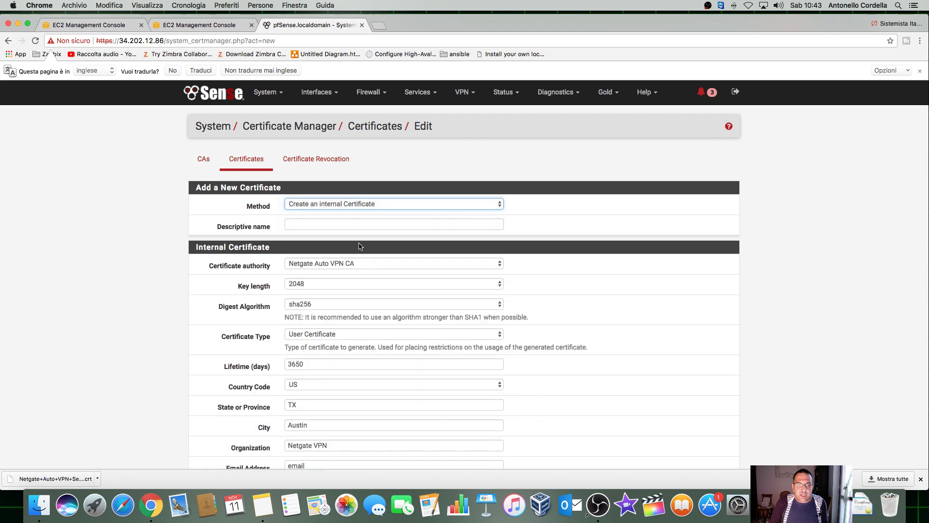
pyautogui.click(351, 263)
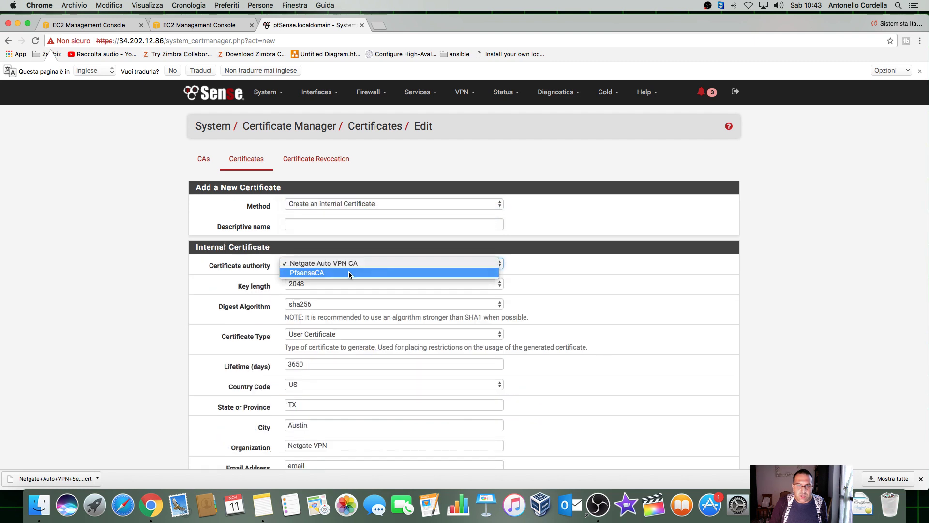
pyautogui.click(348, 271)
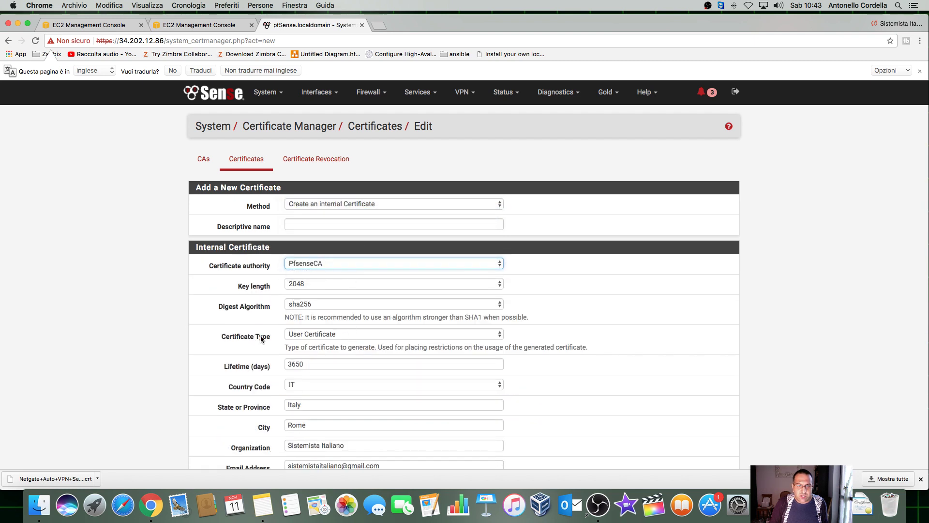
pyautogui.click(337, 223)
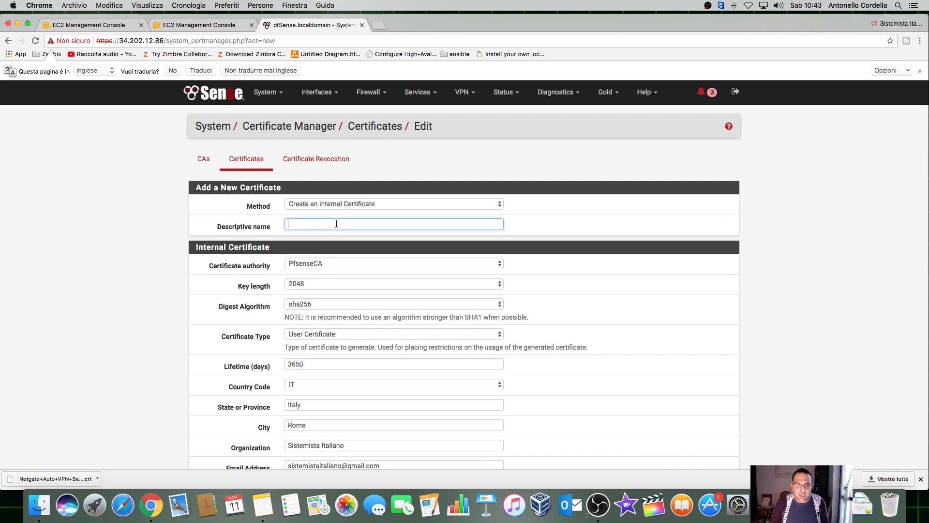
pyautogui.write('Certif')
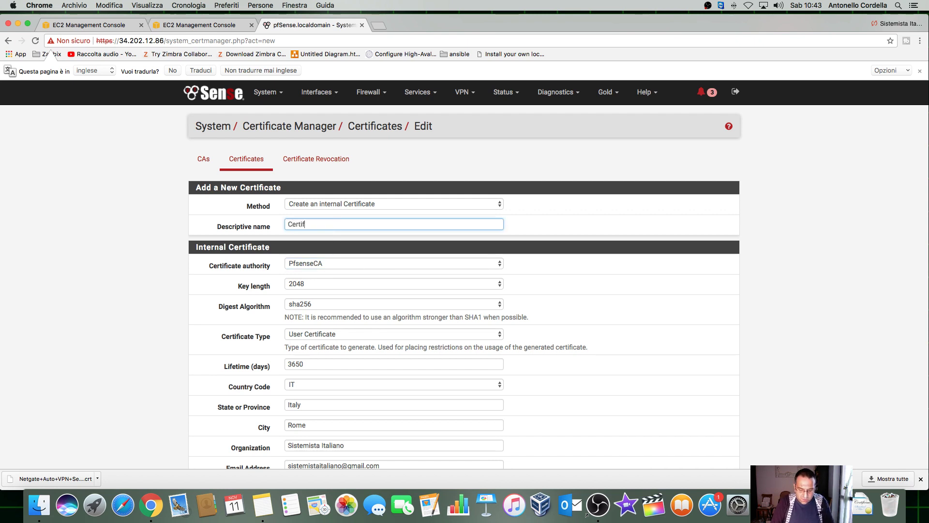
pyautogui.write('icatoUtente1')
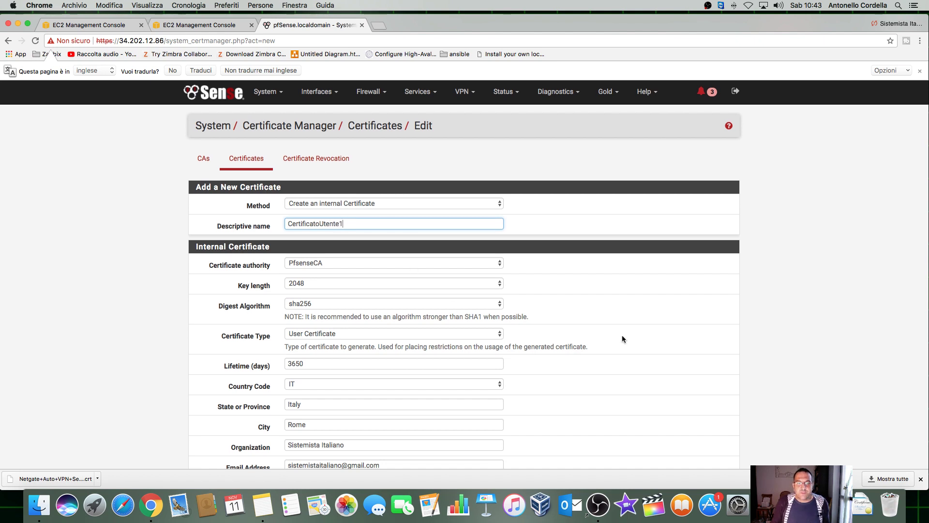
# Step: Fill the common name pfsense.sistemistaitaliano.local from autofill and save the user certificate
pyautogui.scroll(-5, 622, 335)
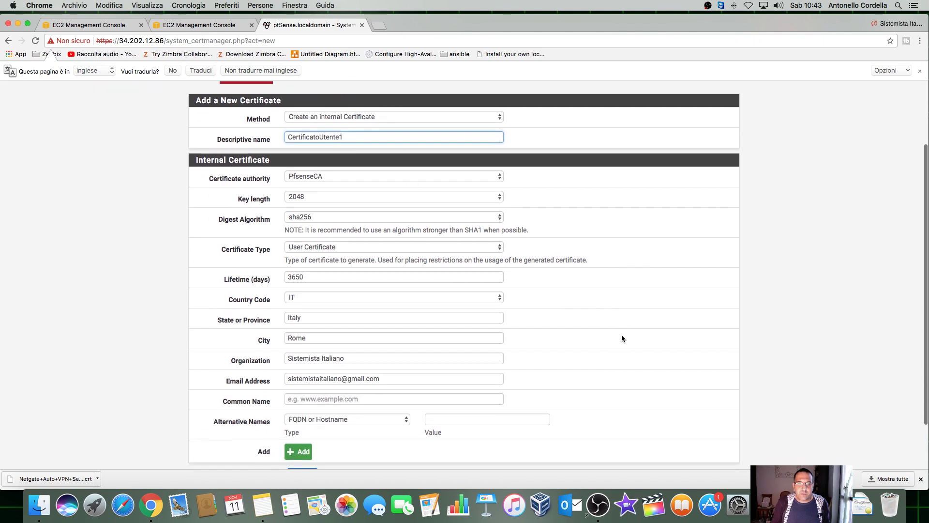
pyautogui.click(298, 344)
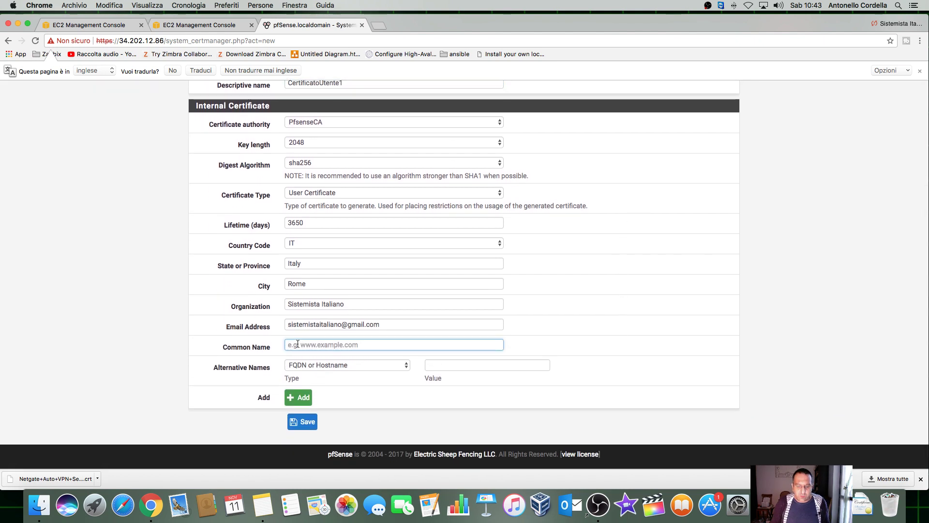
pyautogui.write('op')
pyautogui.press('BackSpace')
pyautogui.press('BackSpace')
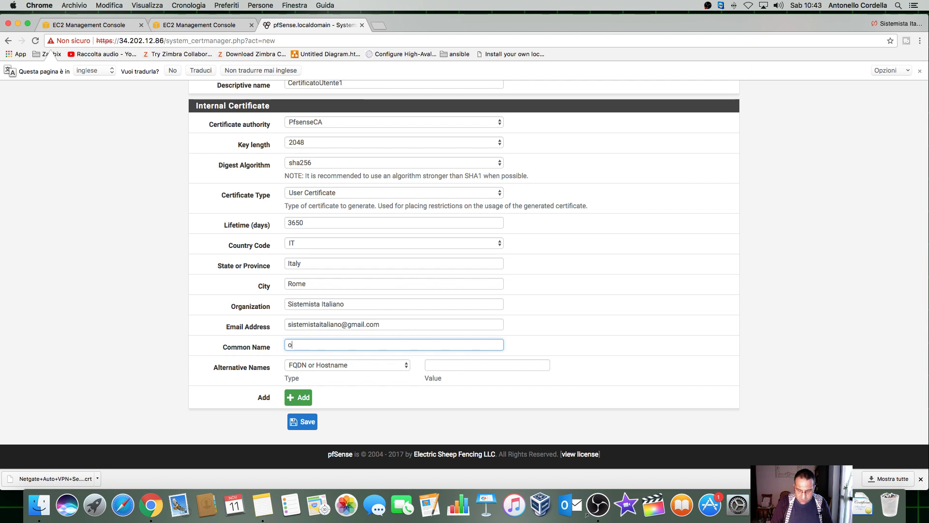
pyautogui.write('pg')
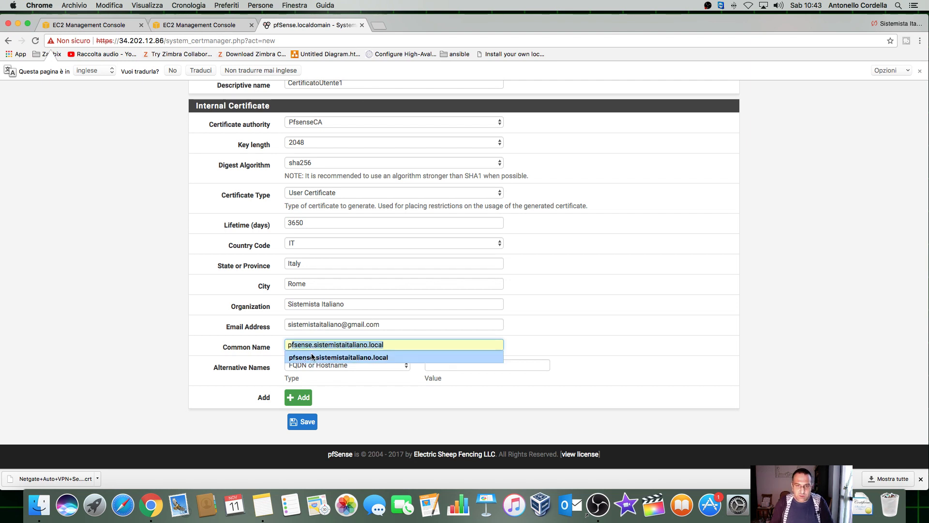
pyautogui.click(313, 356)
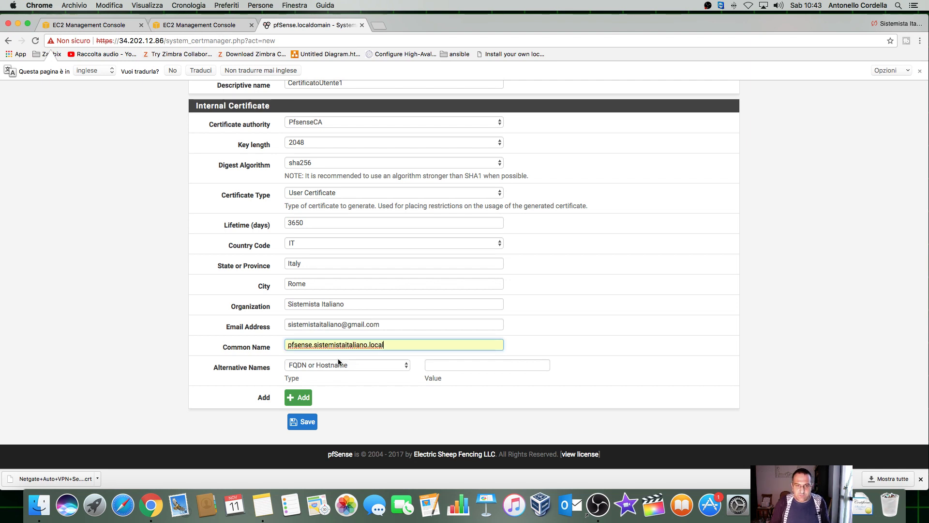
pyautogui.click(306, 422)
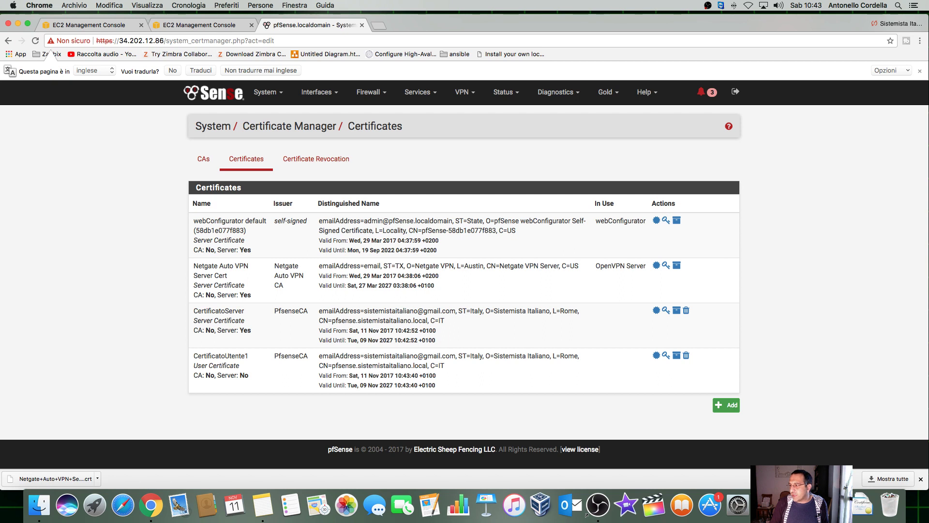
# Step: Delete the Netgate Auto Remote Access VPN server from VPN > OpenVPN Servers
pyautogui.click(467, 93)
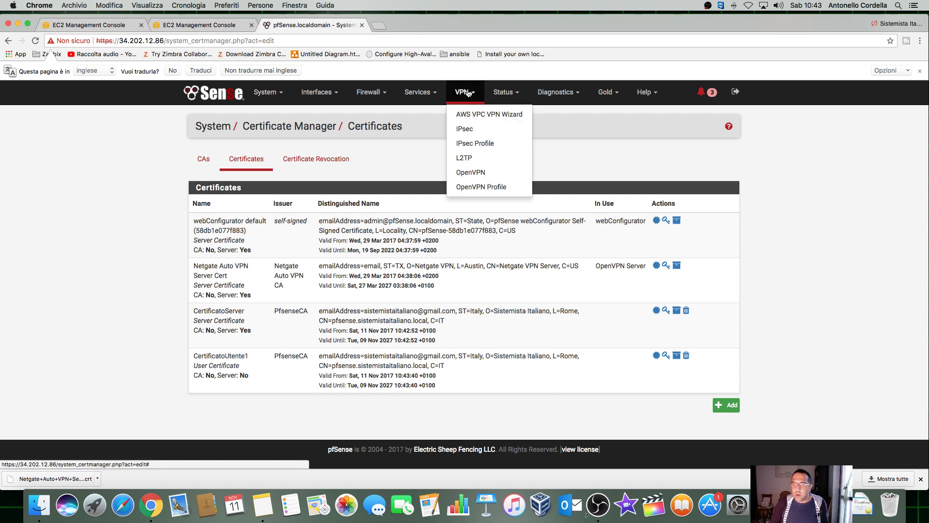
pyautogui.click(482, 175)
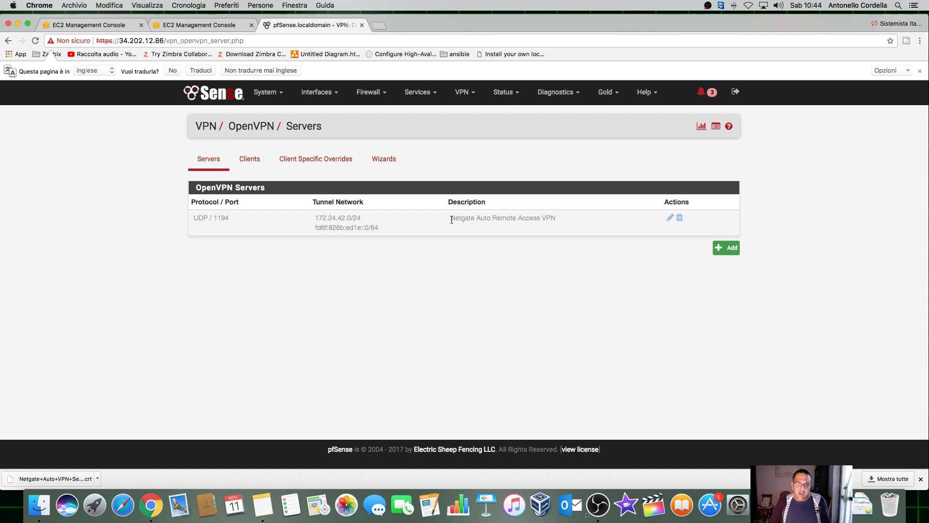
pyautogui.click(679, 218)
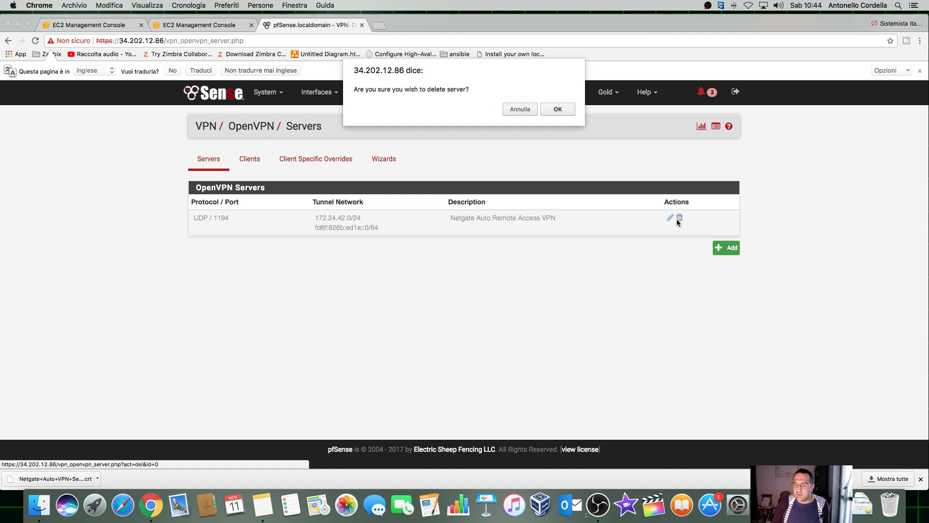
pyautogui.click(556, 109)
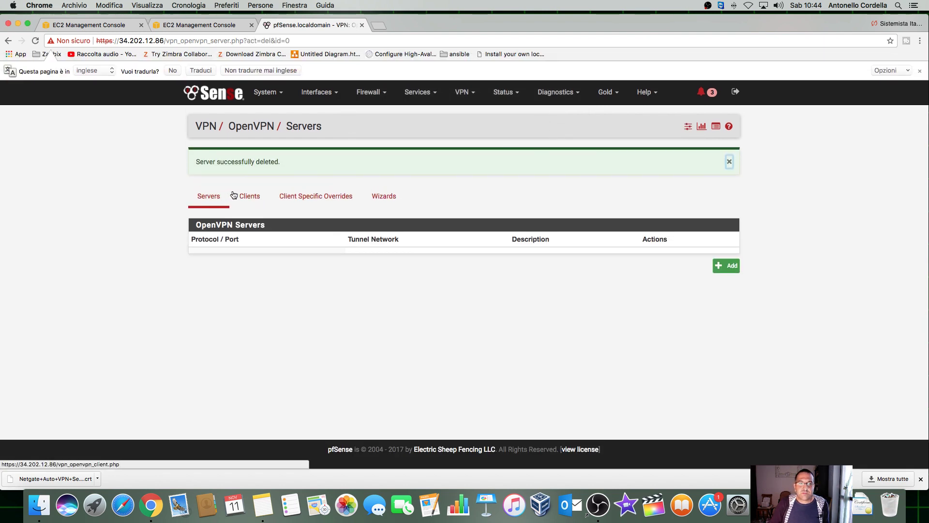
# Step: Browse the Clients, Client Specific Overrides and Wizards pages, then return to the Servers list
pyautogui.click(233, 195)
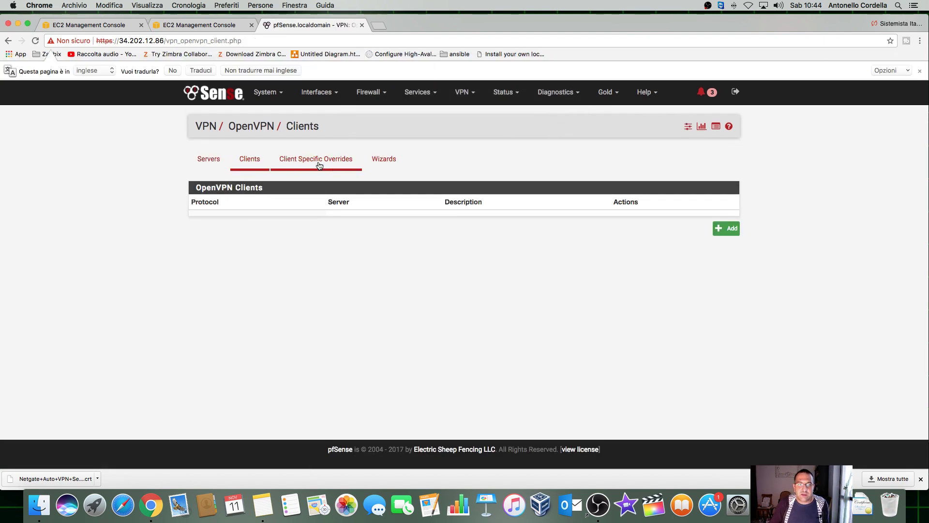
pyautogui.click(319, 165)
pyautogui.click(380, 164)
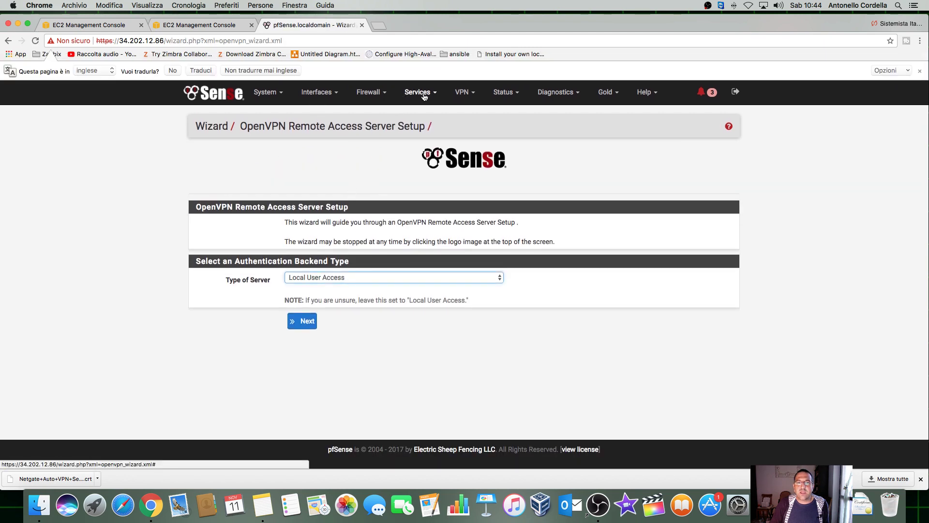
pyautogui.click(465, 96)
pyautogui.click(481, 171)
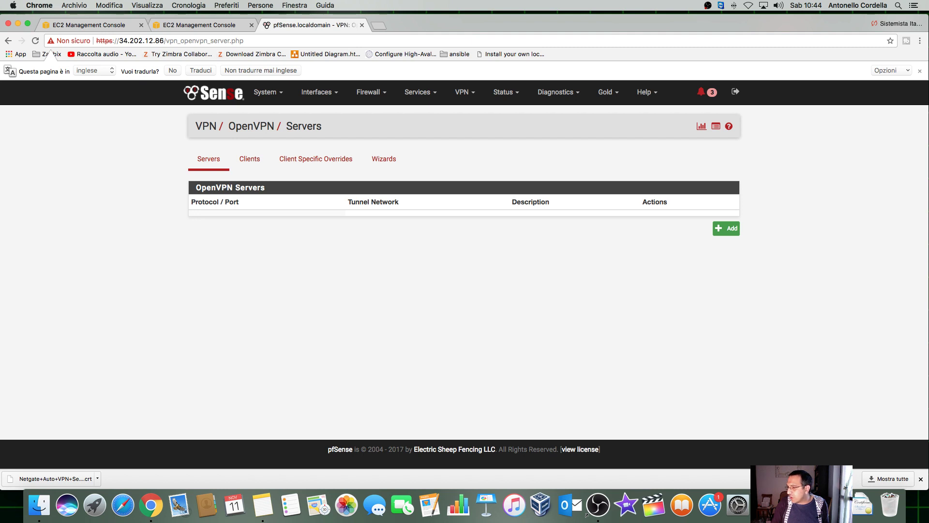
# Step: Add a new OpenVPN server in Remote Access (SSL/TLS) mode listening on WAN
pyautogui.click(727, 230)
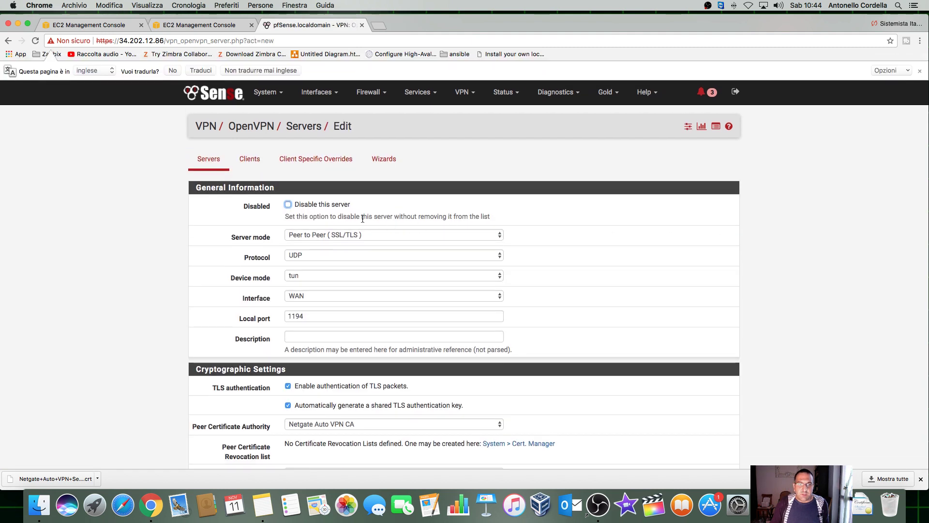
pyautogui.scroll(-2, 379, 224)
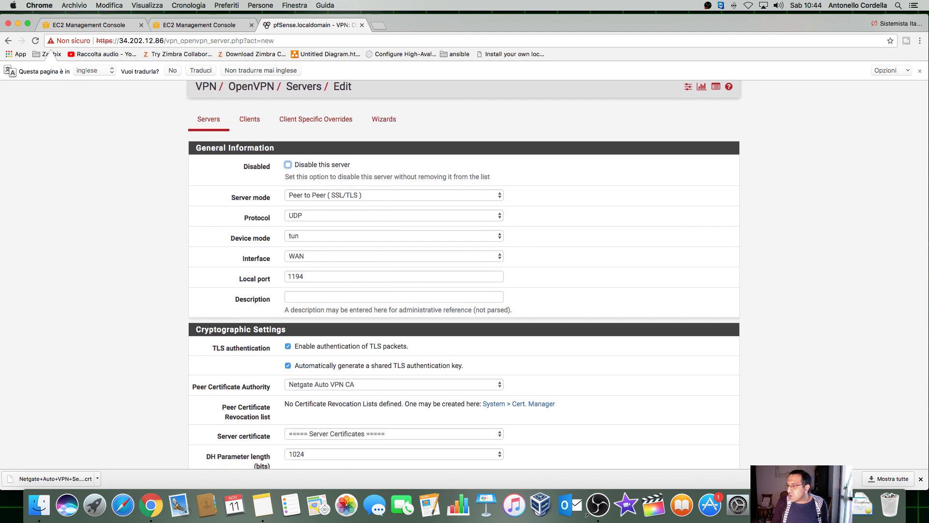
pyautogui.click(400, 195)
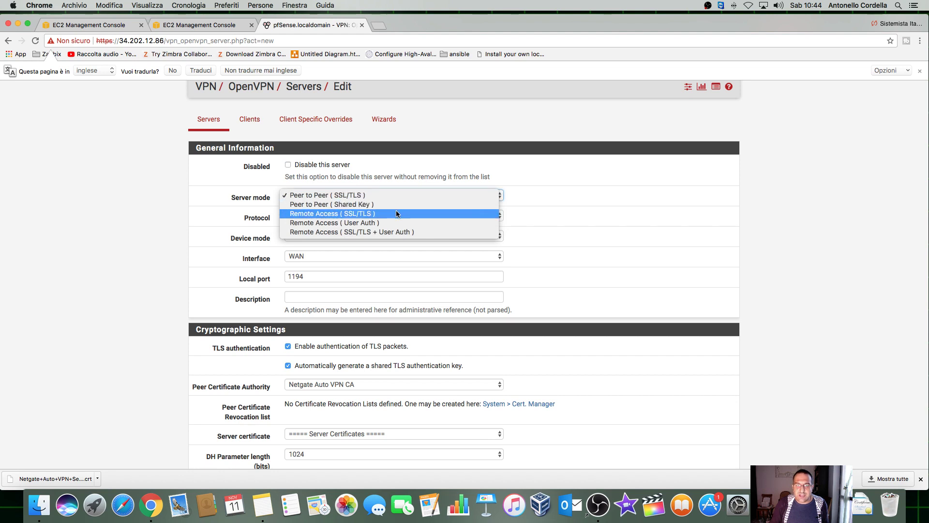
pyautogui.click(396, 214)
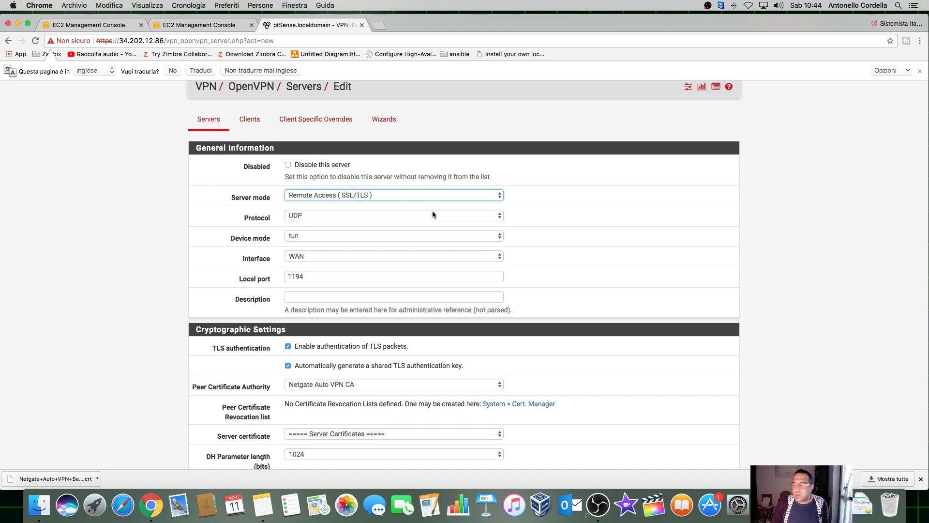
pyautogui.scroll(-1, 426, 219)
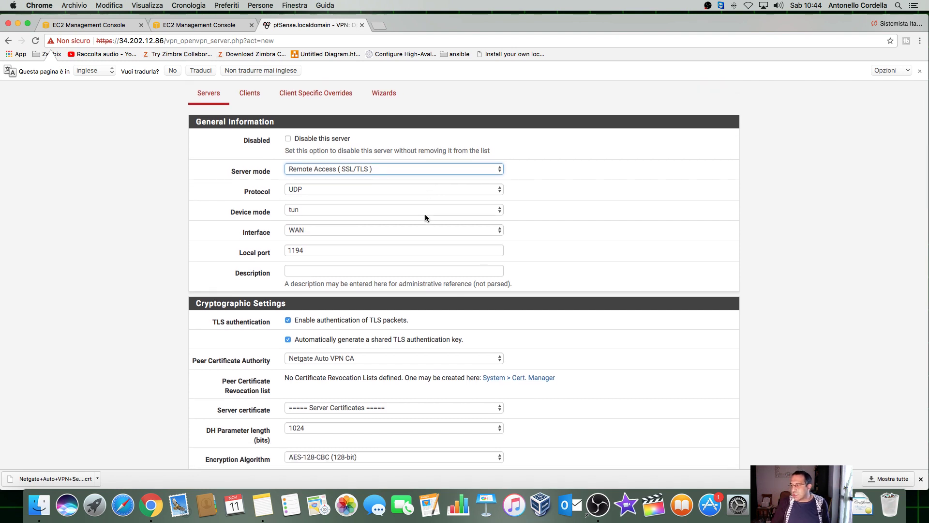
pyautogui.click(347, 230)
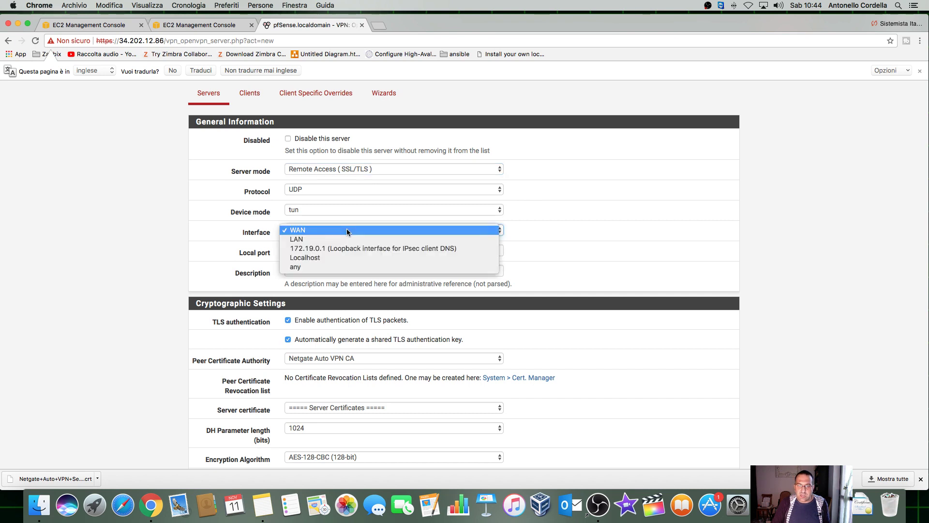
pyautogui.click(347, 230)
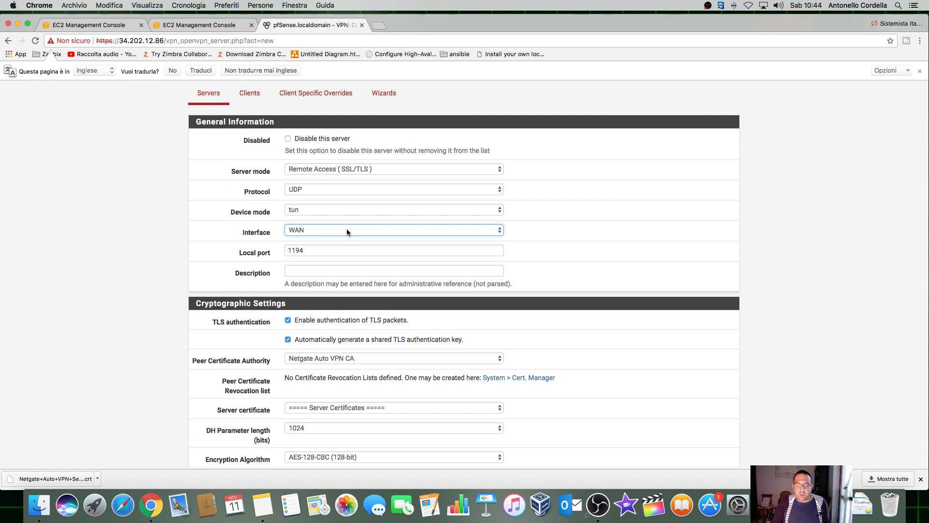
# Step: Keep local port 1194 and describe the server as 'Server VPN Pfsense'
pyautogui.scroll(-2, 396, 254)
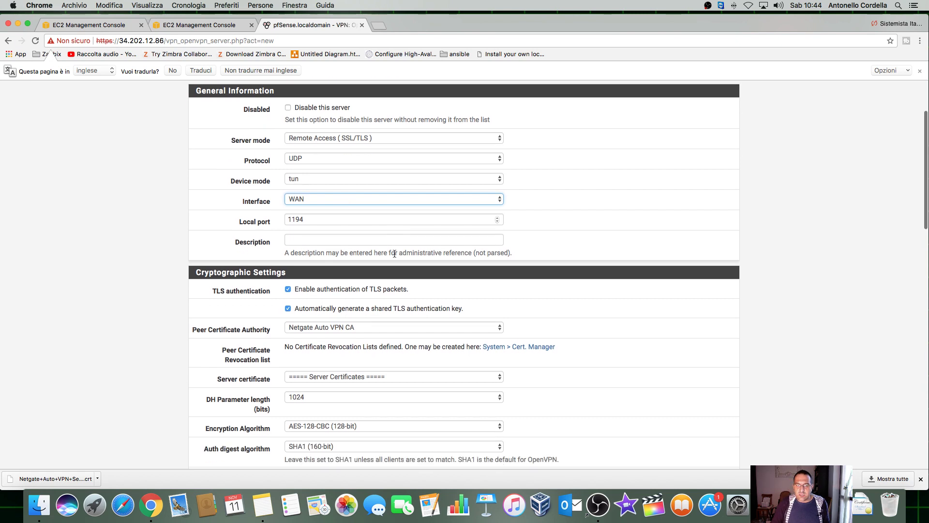
pyautogui.click(313, 217)
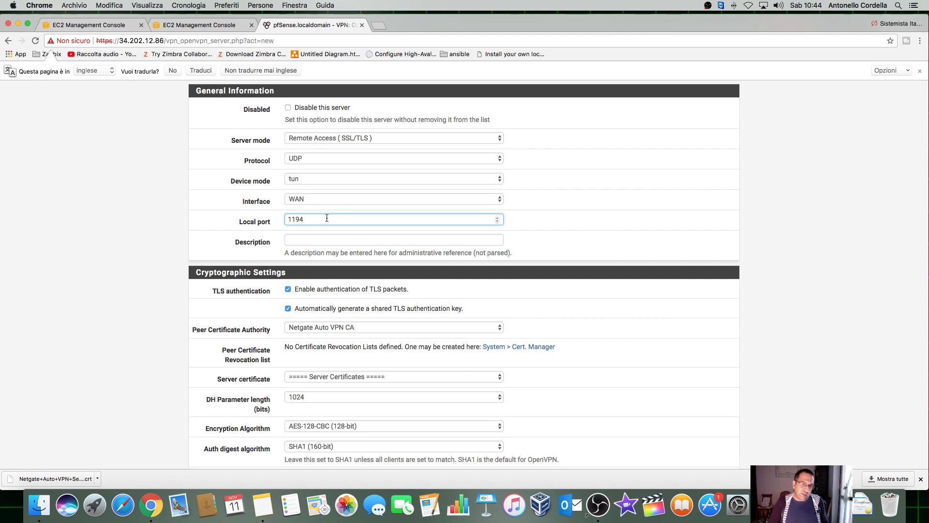
pyautogui.click(329, 241)
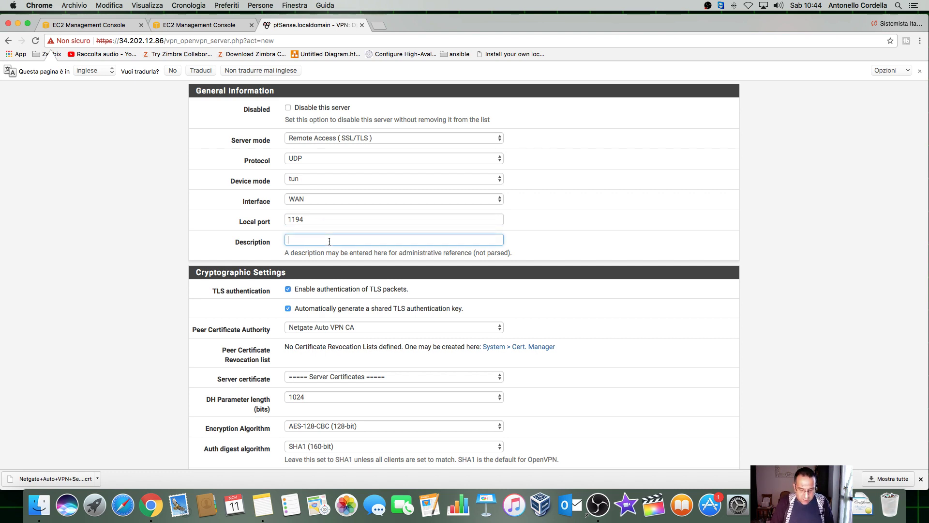
pyautogui.write('Server VP')
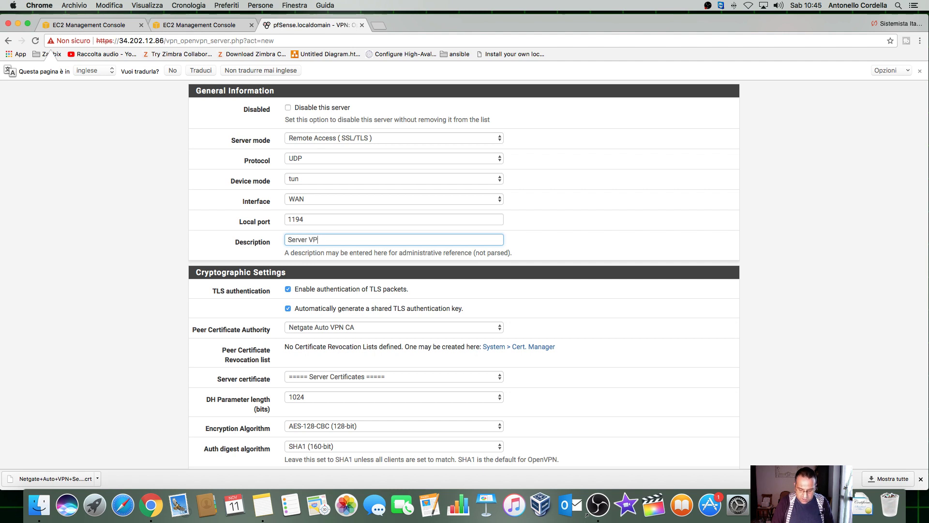
pyautogui.write('N Pfsense')
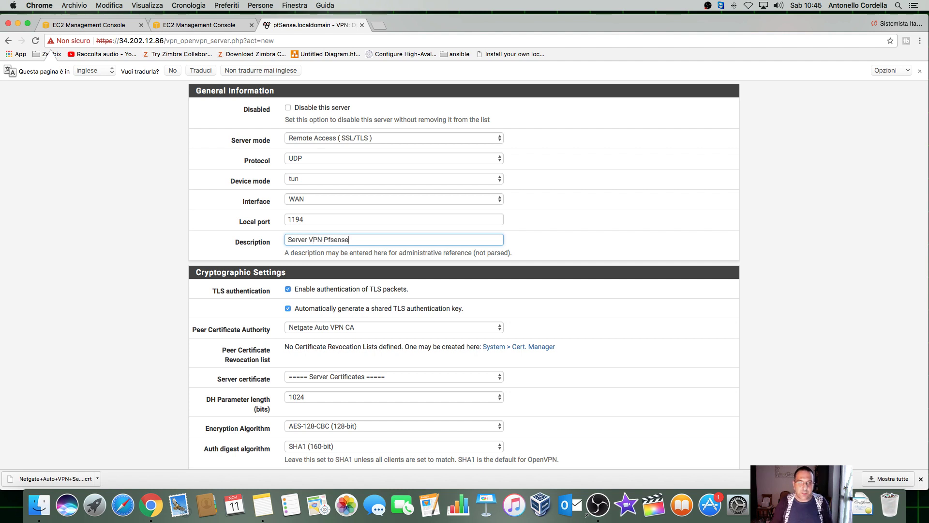
pyautogui.scroll(-2, 549, 263)
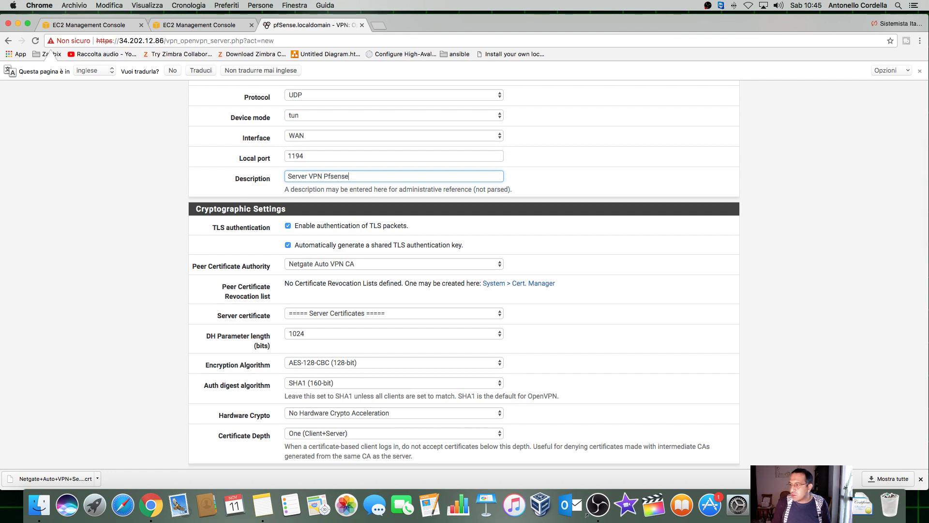
# Step: Set the peer certificate authority to PfsenseCA and server certificate to CertificatoServer
pyautogui.click(383, 265)
pyautogui.click(379, 270)
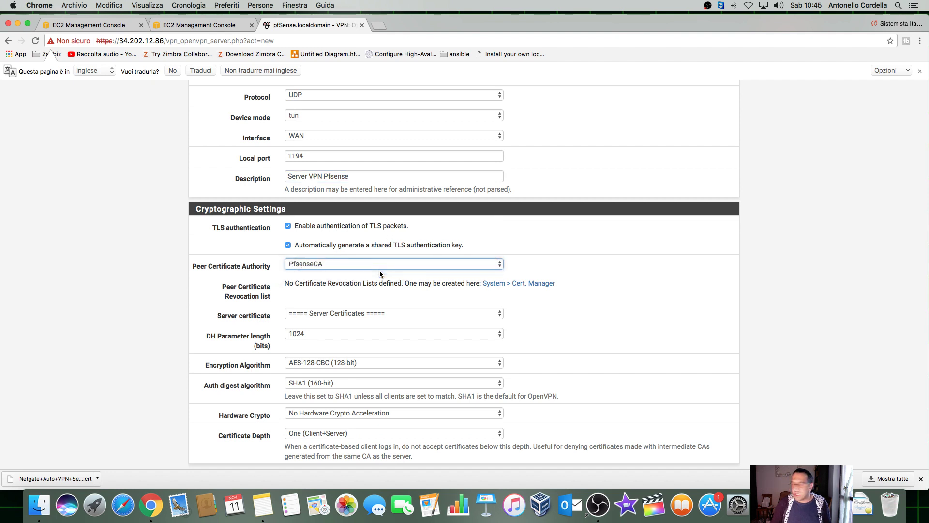
pyautogui.click(348, 313)
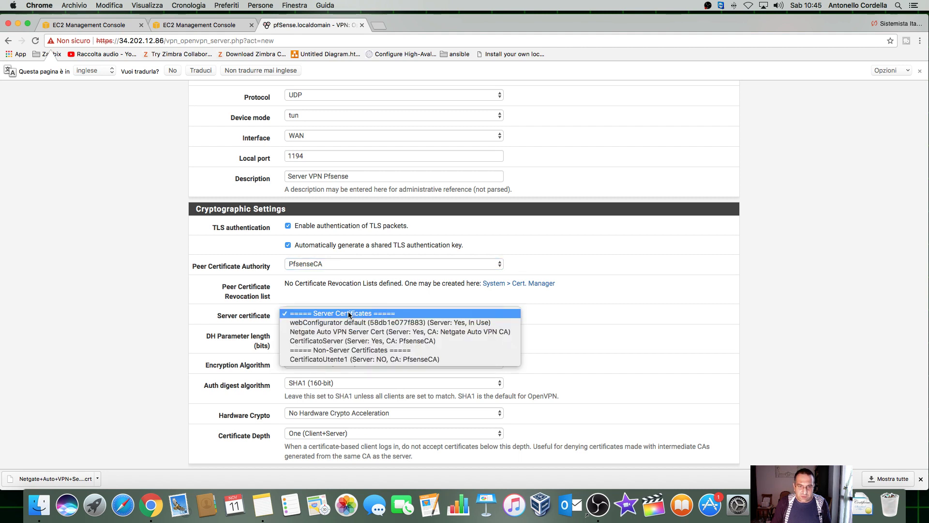
pyautogui.click(320, 341)
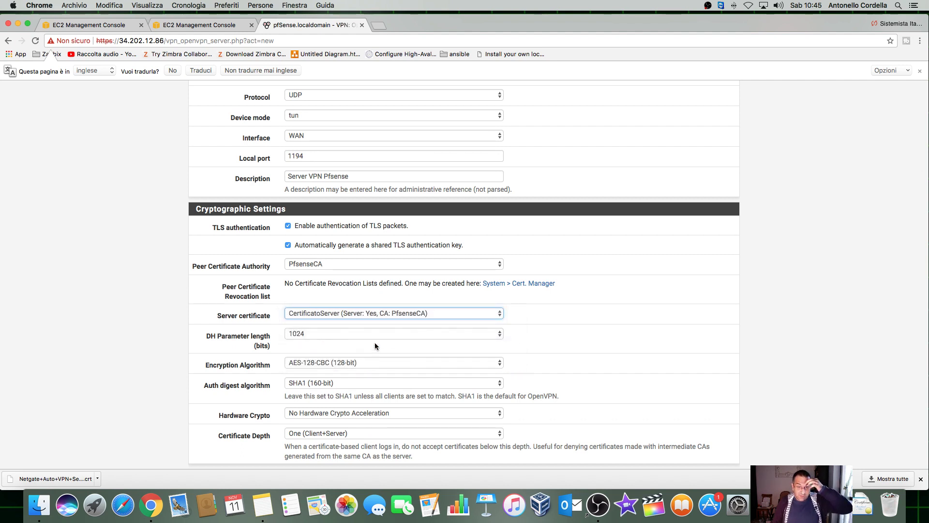
pyautogui.scroll(-2, 571, 334)
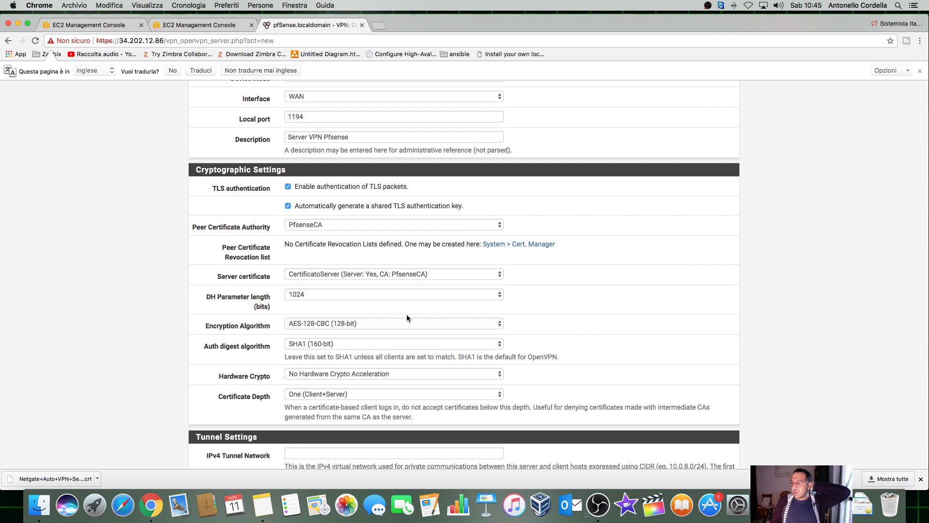
# Step: Choose BF-CBC (128-bit) encryption and move to the IPv4 Tunnel Network field
pyautogui.click(364, 323)
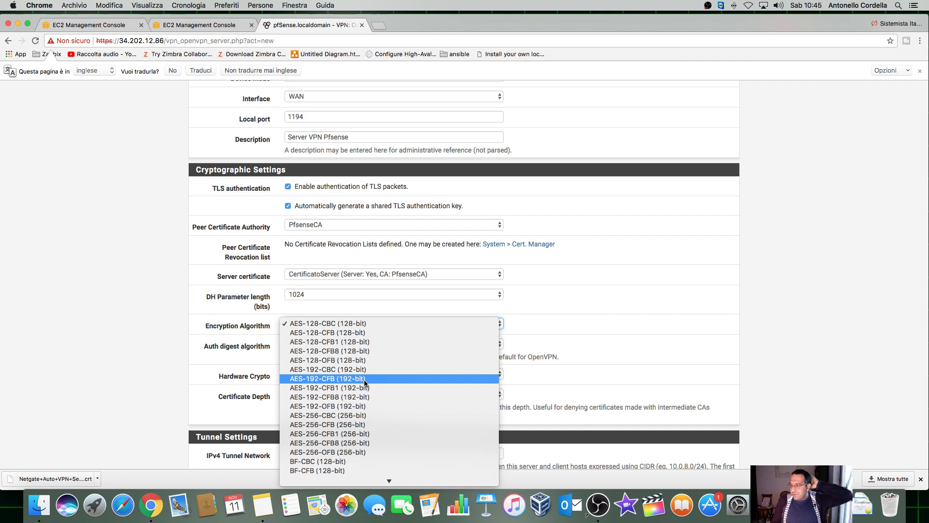
pyautogui.click(523, 345)
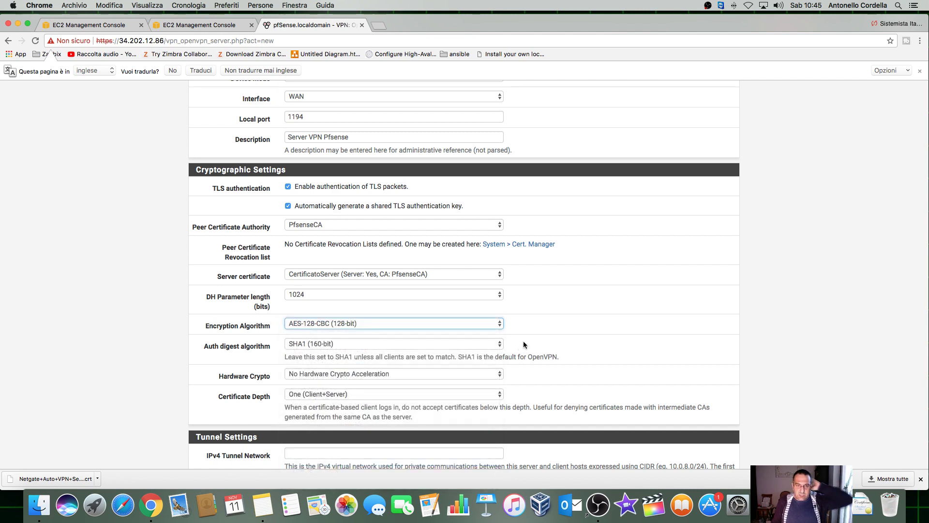
pyautogui.press('b')
pyautogui.scroll(-3, 542, 329)
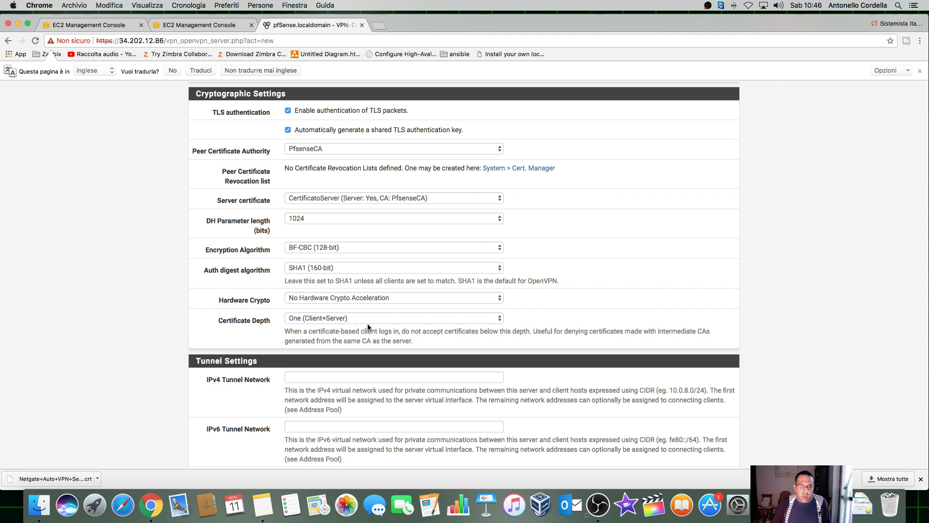
pyautogui.scroll(-2, 367, 327)
pyautogui.click(326, 329)
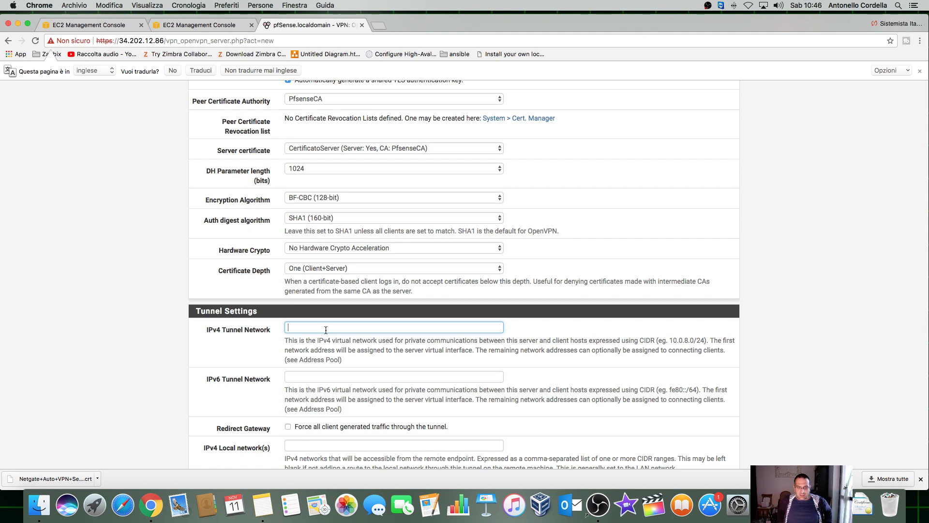
# Step: Duplicate the pfSense tab and load the Dashboard showing WAN 10.0.0.105 and LAN 10.0.1.106
pyautogui.rightClick(305, 20)
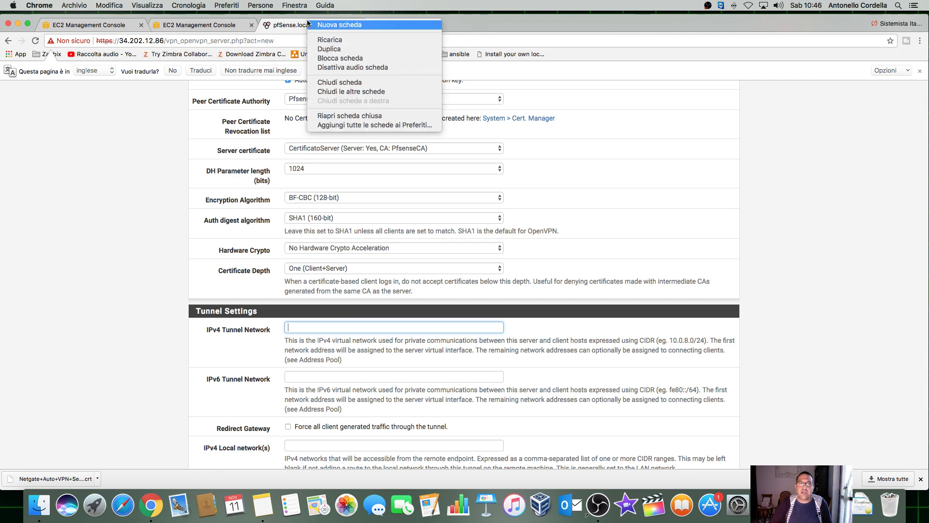
pyautogui.click(329, 47)
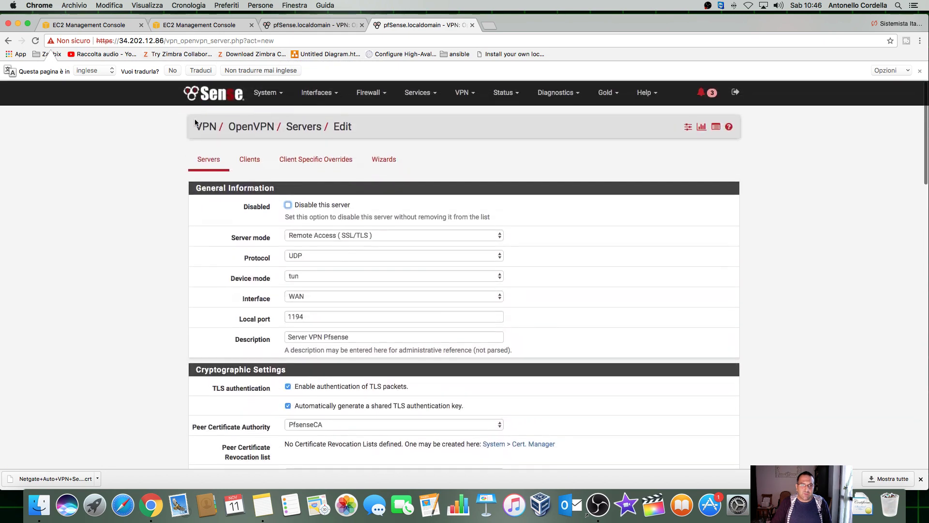
pyautogui.click(214, 102)
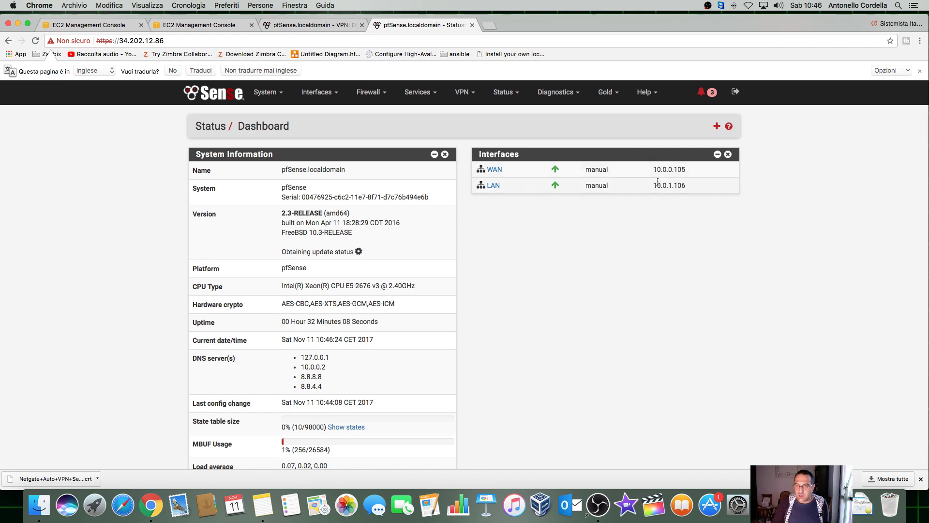
# Step: Back in the server form, enter 10.0.8.0/24 as the IPv4 Tunnel Network after correcting mistyped addresses
pyautogui.click(294, 27)
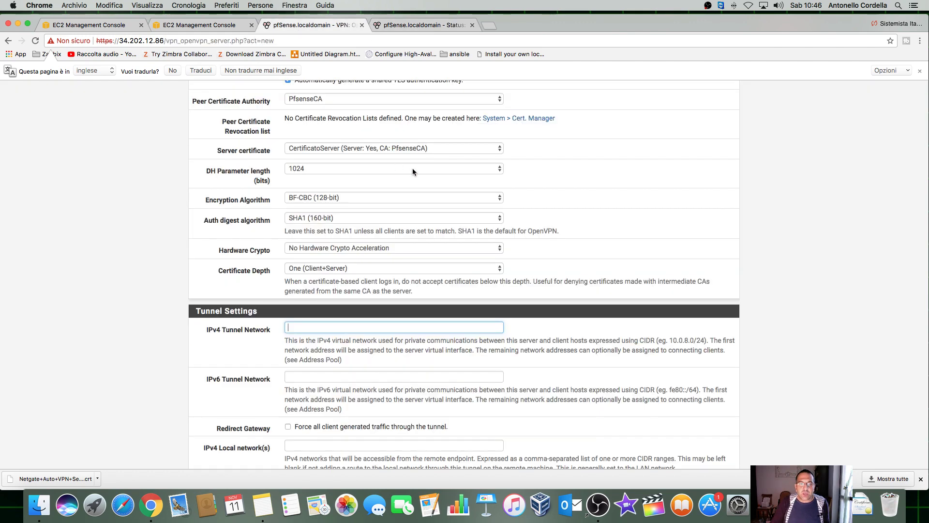
pyautogui.write('1')
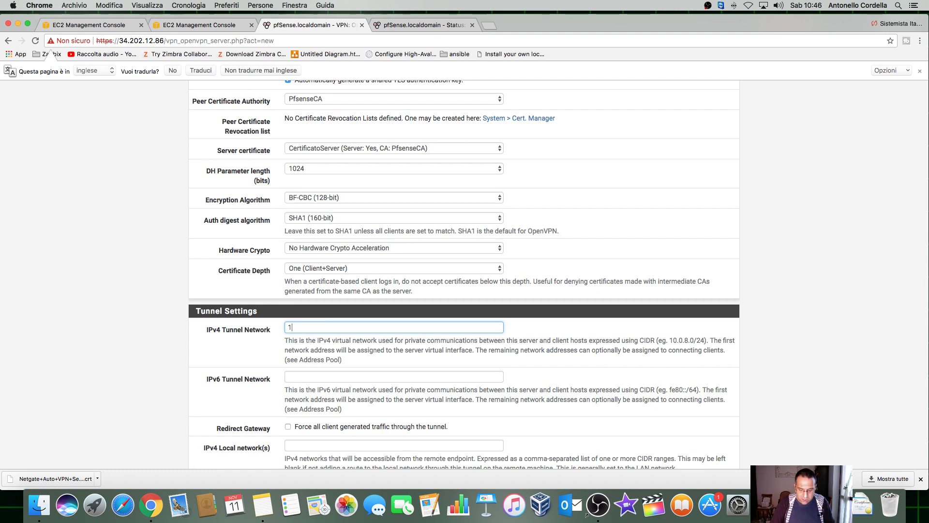
pyautogui.write('0.8.0.0')
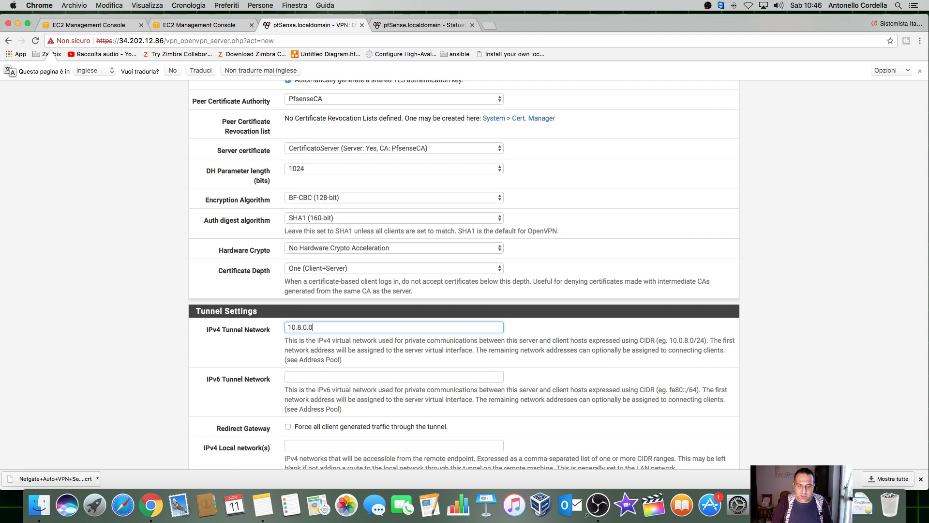
pyautogui.press('BackSpace')
pyautogui.press('BackSpace')
pyautogui.press('BackSpace')
pyautogui.press('BackSpace')
pyautogui.press('BackSpace')
pyautogui.press('BackSpace')
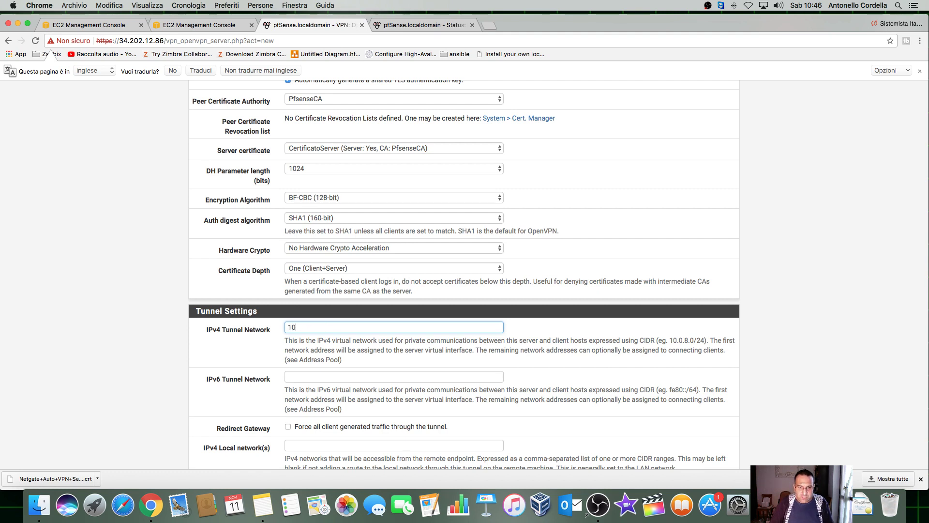
pyautogui.write('92')
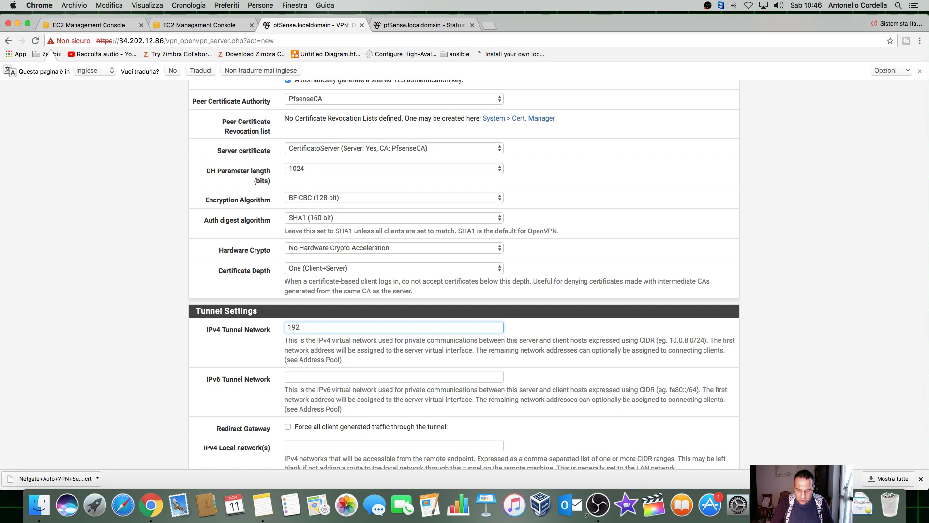
pyautogui.write('.168.0.0')
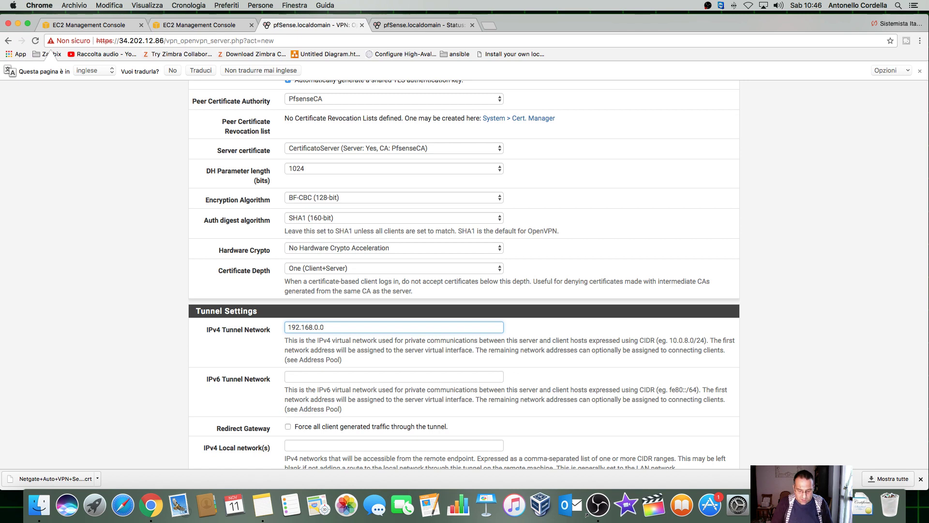
pyautogui.write('/24')
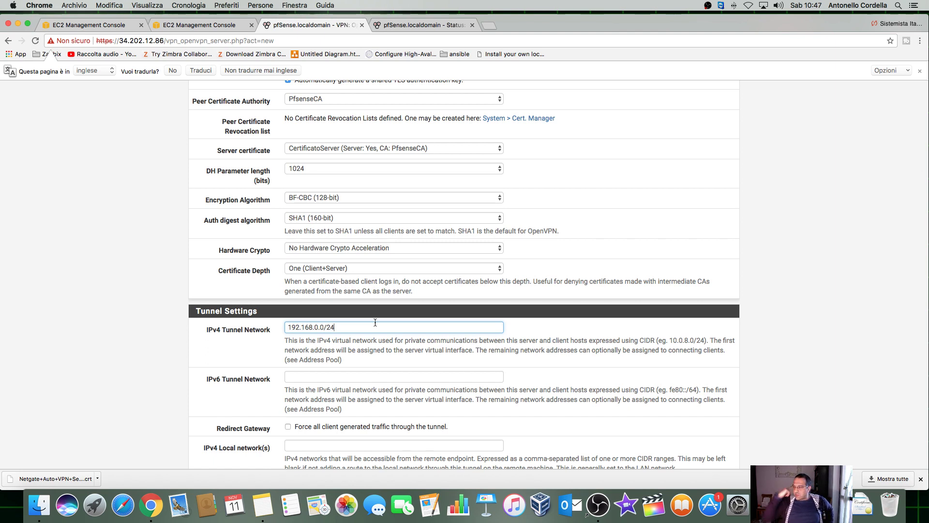
pyautogui.press('BackSpace')
pyautogui.press('BackSpace')
pyautogui.press('BackSpace')
pyautogui.press('BackSpace')
pyautogui.press('BackSpace')
pyautogui.press('BackSpace')
pyautogui.press('BackSpace')
pyautogui.press('BackSpace')
pyautogui.press('BackSpace')
pyautogui.press('BackSpace')
pyautogui.press('BackSpace')
pyautogui.press('BackSpace')
pyautogui.press('BackSpace')
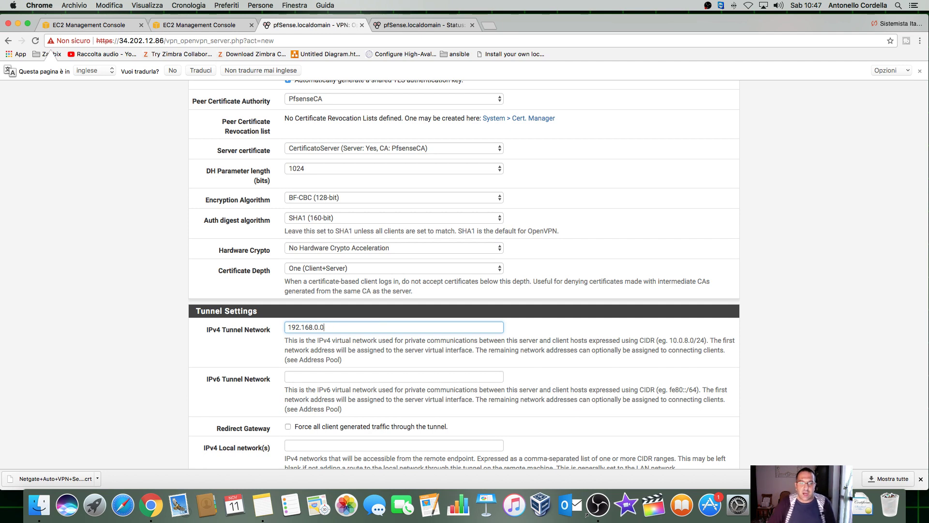
pyautogui.write('10.8')
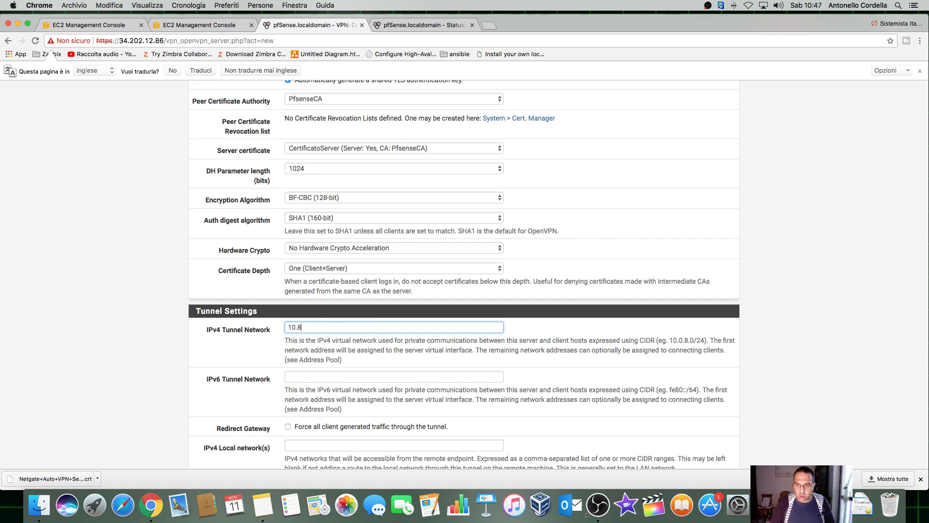
pyautogui.press('BackSpace')
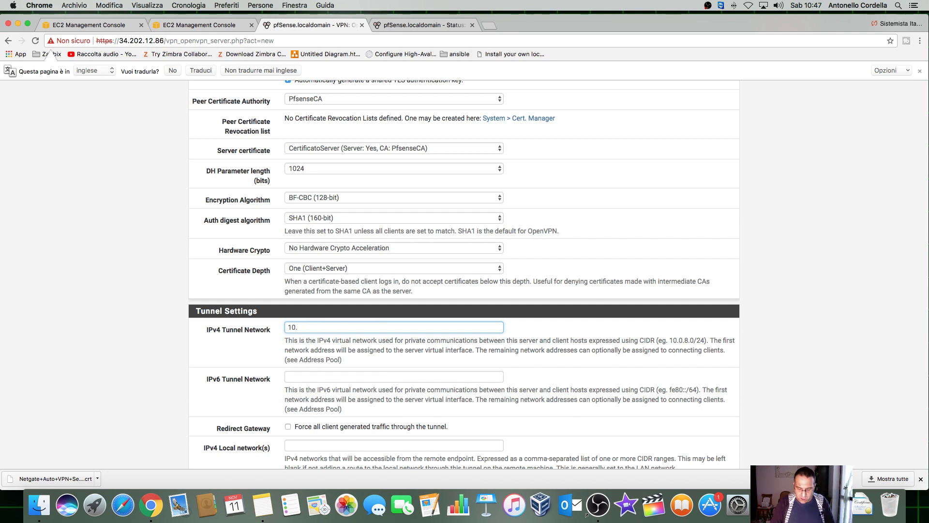
pyautogui.write('0.8.0')
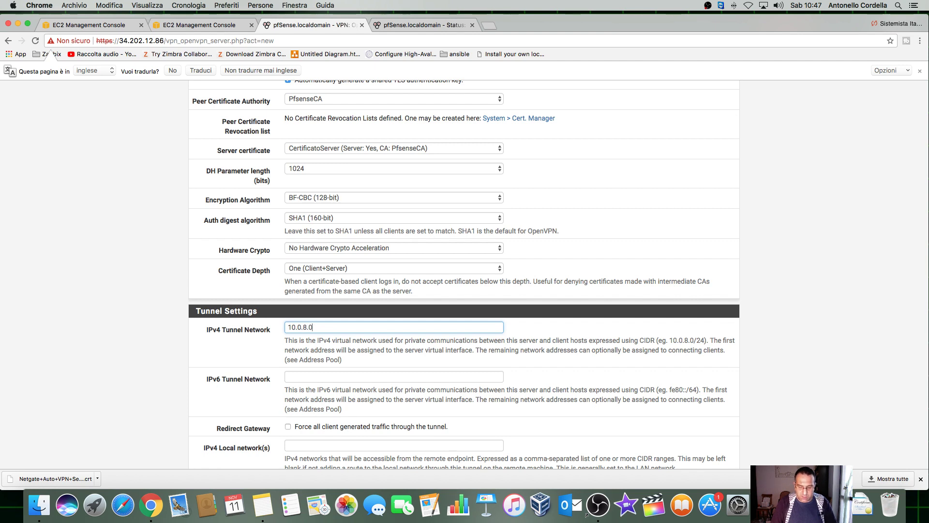
pyautogui.write('/24')
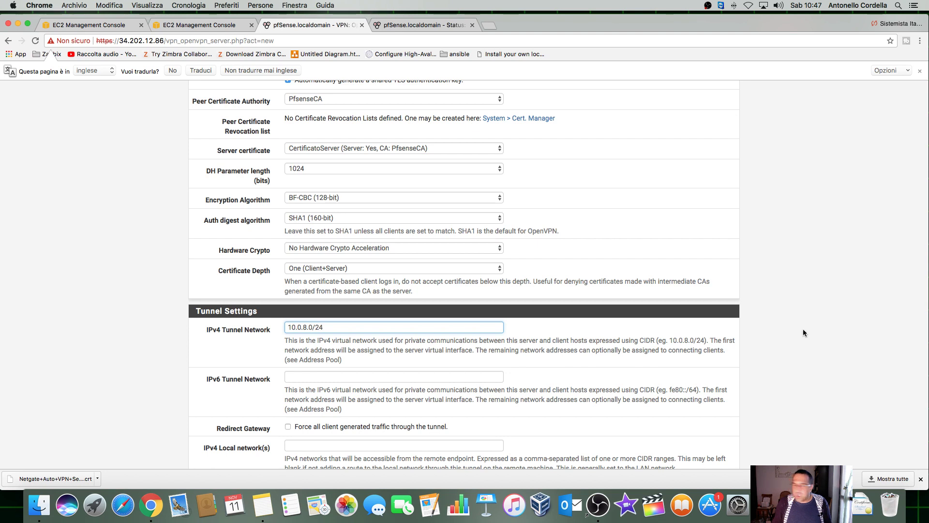
pyautogui.scroll(-5, 260, 390)
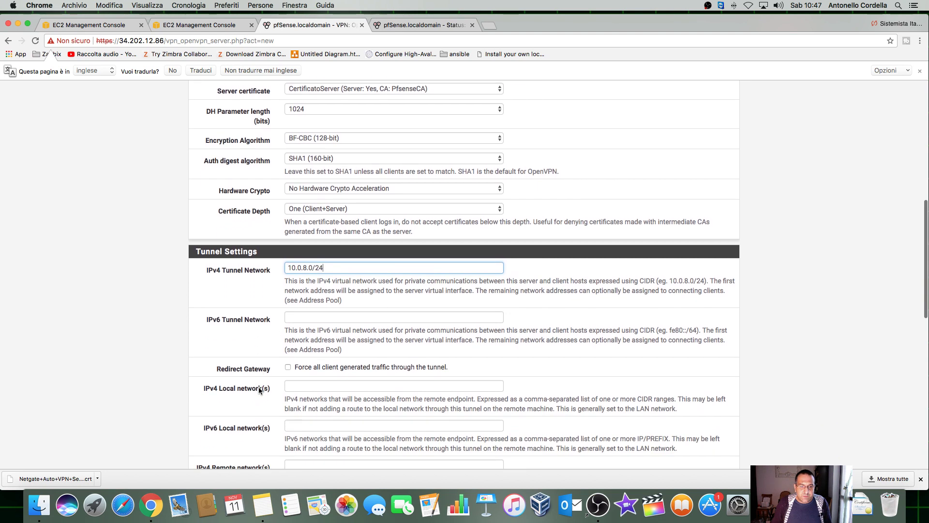
# Step: Look up the LAN address 10.0.1.106 on the dashboard and enter 10.0.1.0/24 as IPv4 Local network(s)
pyautogui.click(339, 354)
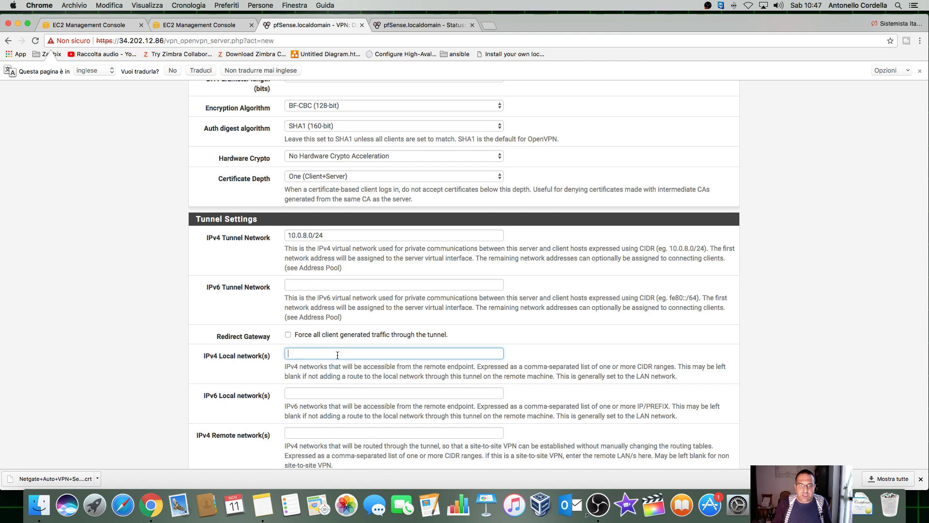
pyautogui.click(433, 26)
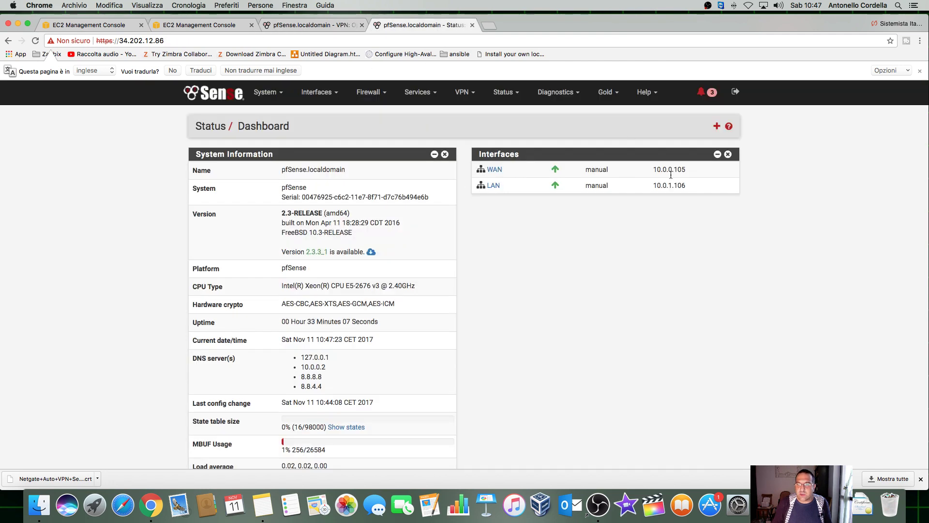
pyautogui.moveTo(687, 185); pyautogui.dragTo(652, 188)
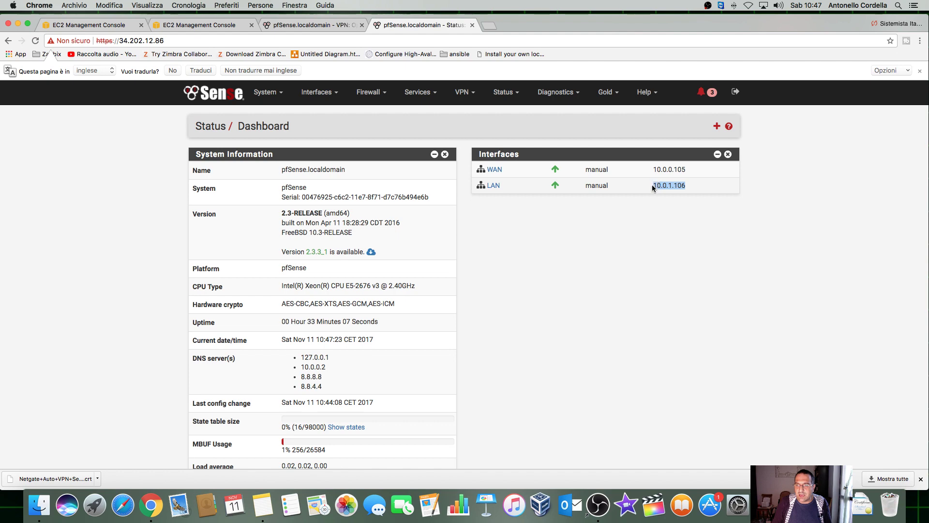
pyautogui.click(310, 26)
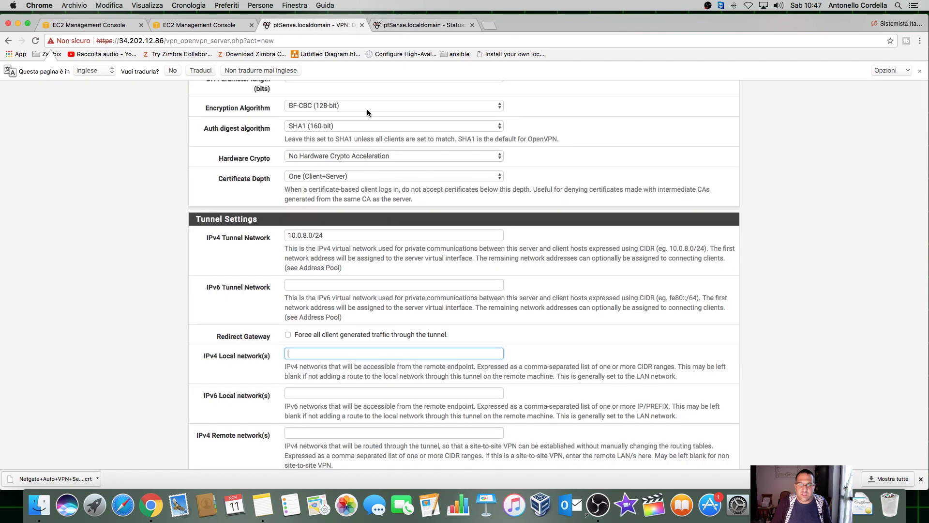
pyautogui.write('10.0.')
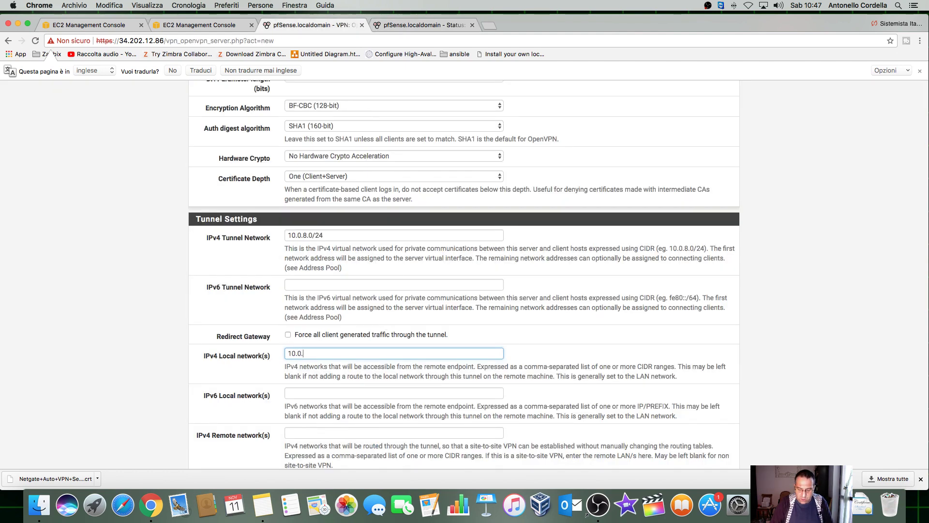
pyautogui.write('1.0/24')
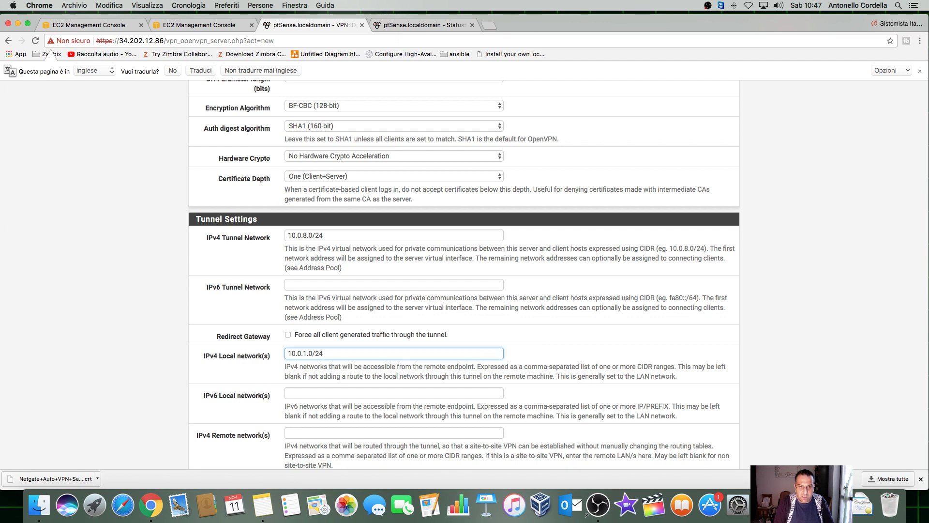
pyautogui.scroll(-3, 424, 348)
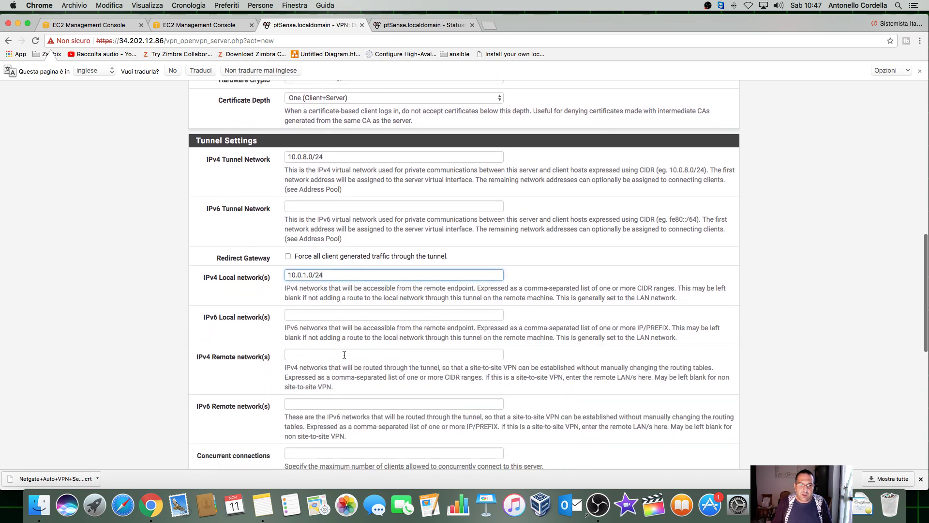
# Step: Review the IPv4 Remote network(s) field and its CIDR list help text, leaving it empty
pyautogui.click(340, 354)
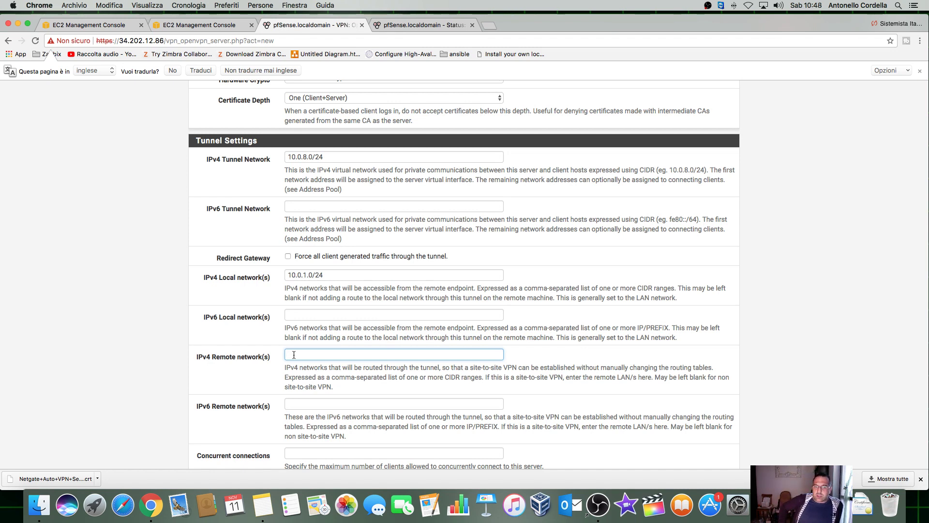
pyautogui.click(921, 478)
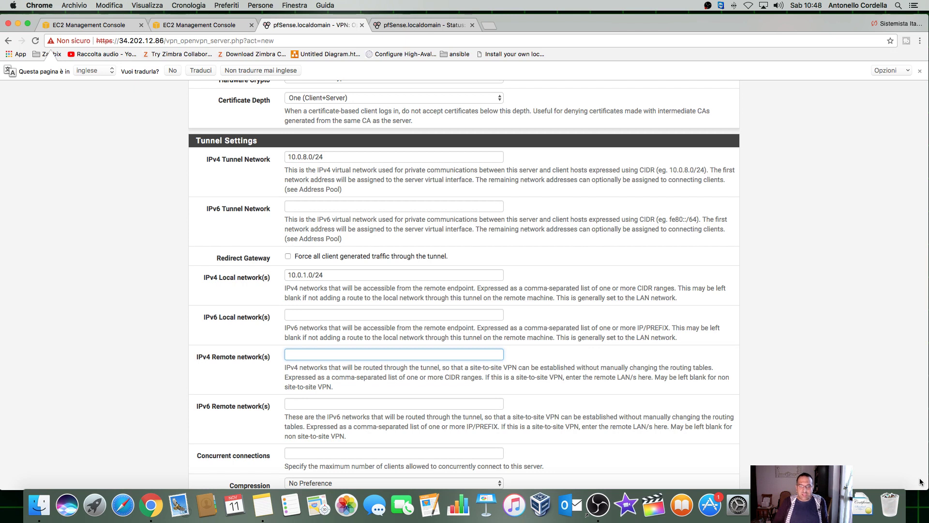
pyautogui.moveTo(332, 377); pyautogui.dragTo(473, 377)
pyautogui.click(339, 356)
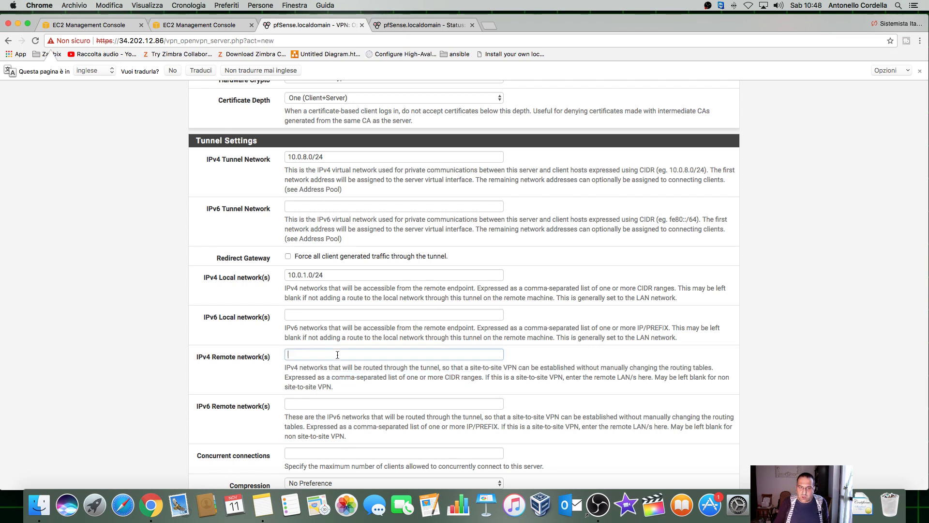
pyautogui.scroll(-1, 364, 358)
pyautogui.scroll(-2, 364, 359)
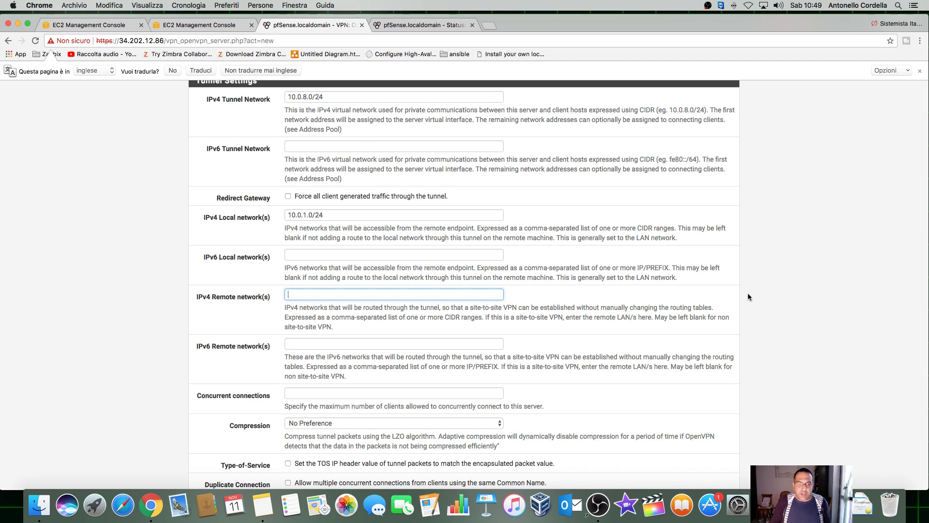
# Step: Set Compression to 'Enabled without Adaptive Compression'
pyautogui.scroll(-2, 561, 350)
pyautogui.click(474, 380)
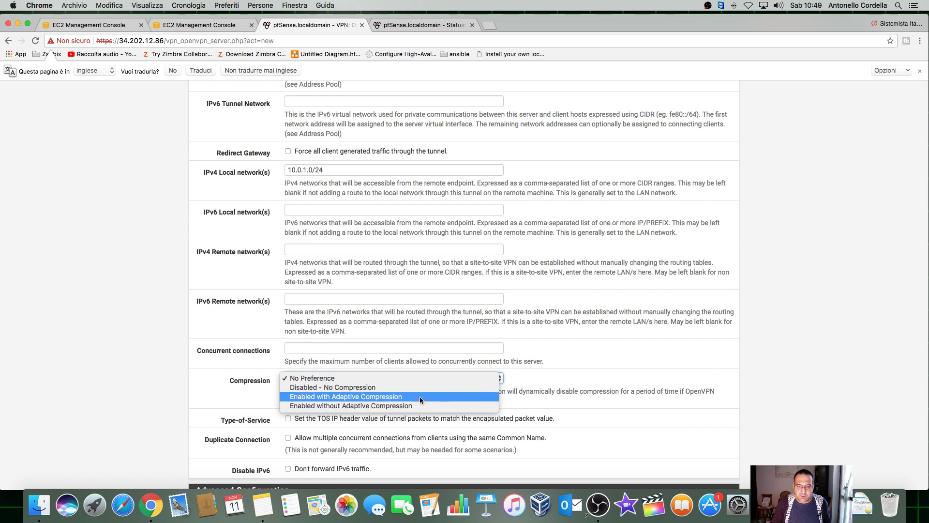
pyautogui.press('Escape')
pyautogui.press('Down')
pyautogui.press('Down')
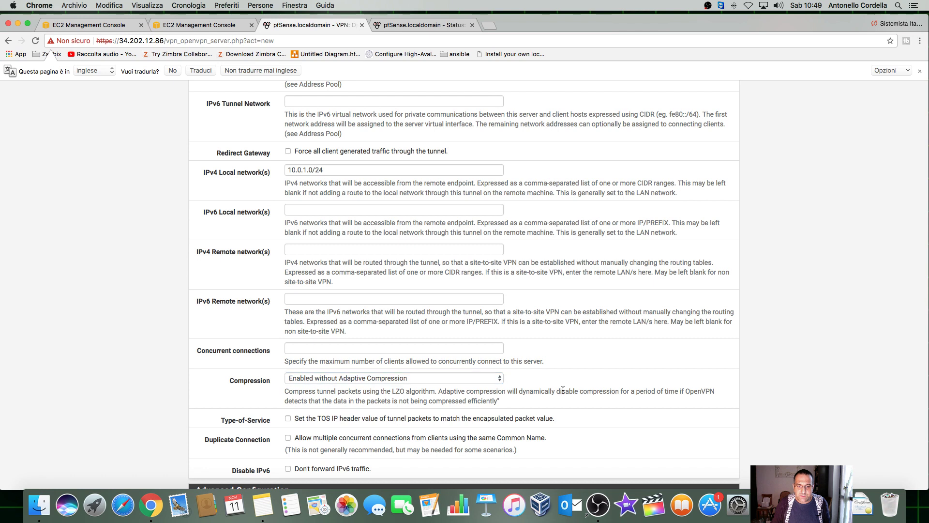
# Step: Limit Concurrent connections to 10 and scroll to the bottom of the form
pyautogui.scroll(-2, 564, 391)
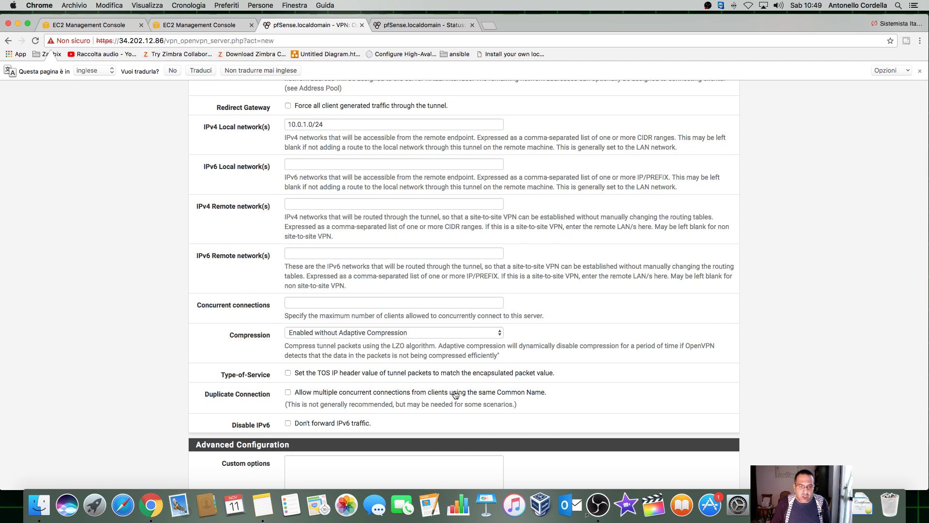
pyautogui.scroll(-3, 378, 384)
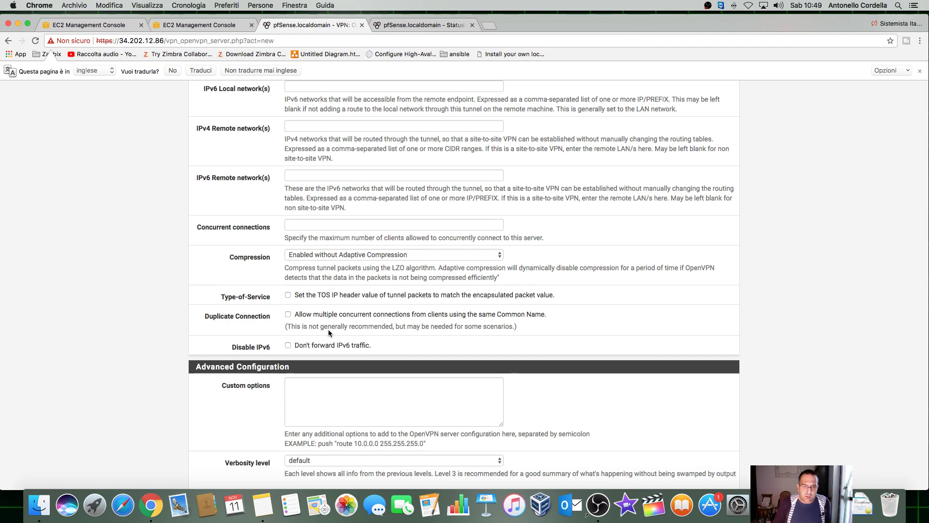
pyautogui.scroll(-2, 328, 330)
pyautogui.scroll(8, 328, 333)
pyautogui.click(333, 373)
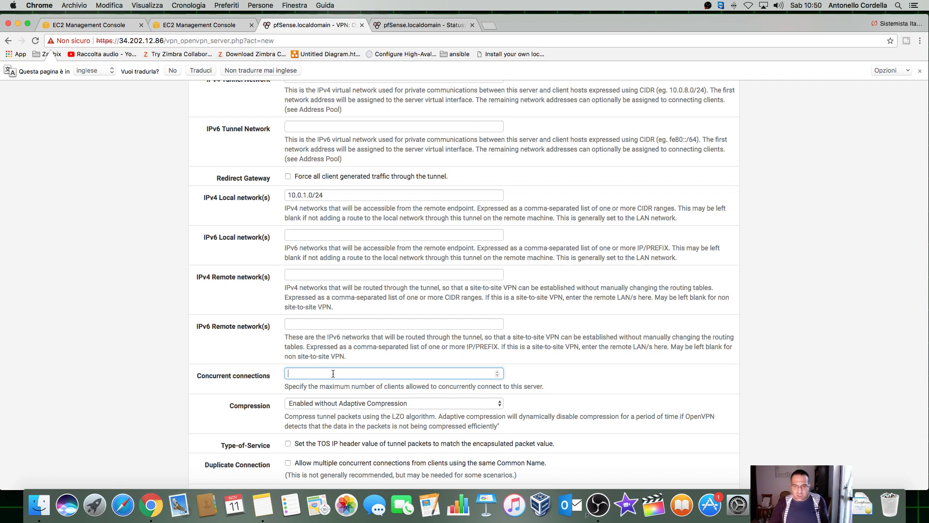
pyautogui.click(459, 321)
pyautogui.scroll(-2, 514, 243)
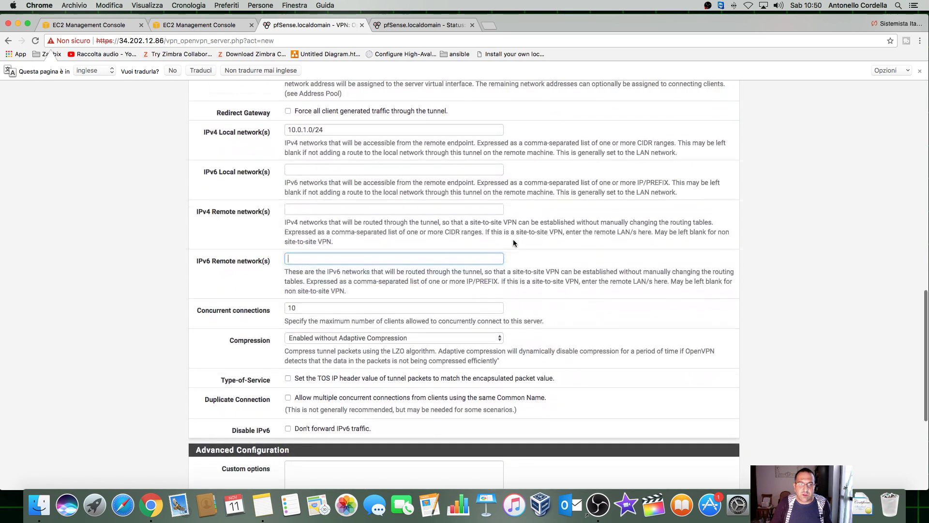
pyautogui.scroll(4, 514, 243)
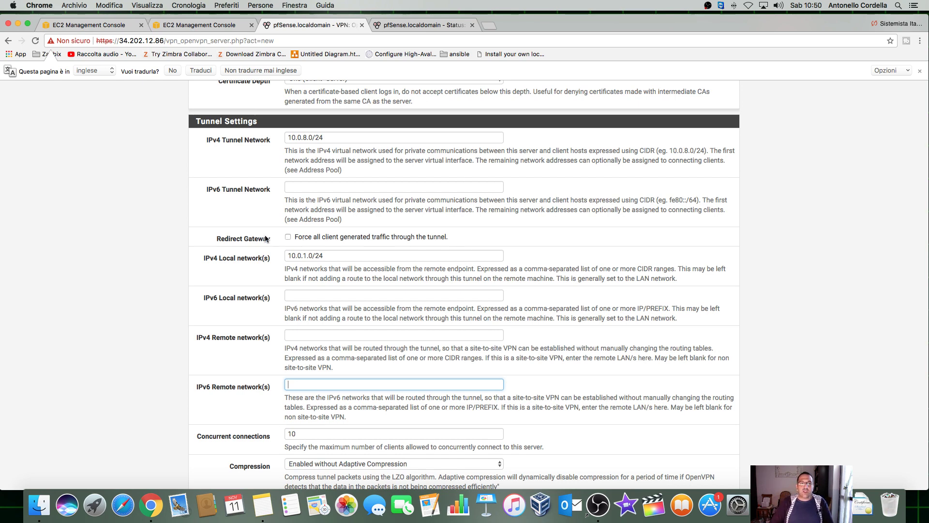
pyautogui.scroll(-10, 289, 243)
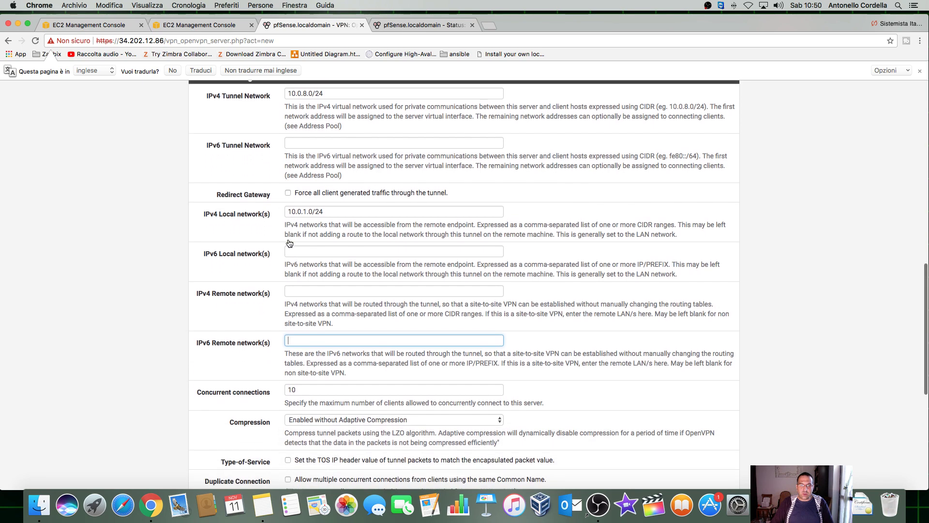
pyautogui.scroll(-4, 289, 243)
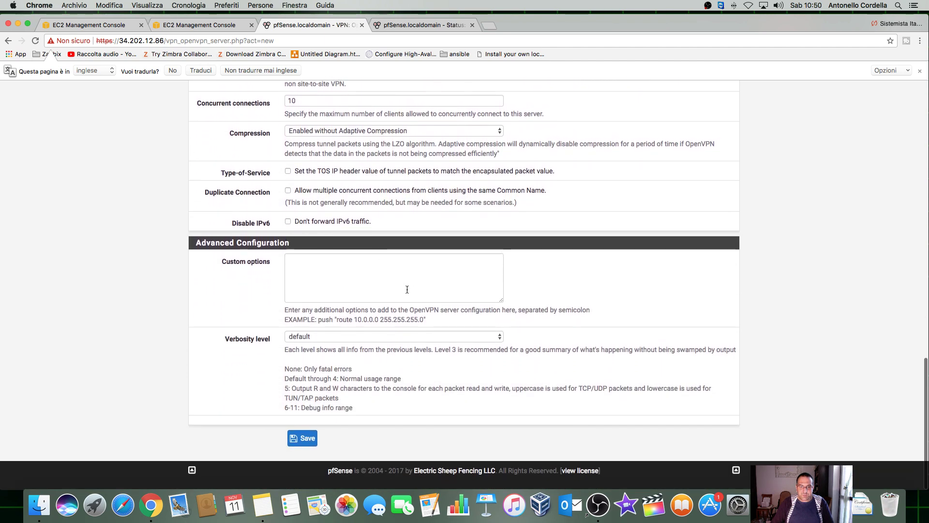
# Step: Save the new OpenVPN server, Server VPN Pfsense on UDP 1194 with tunnel 10.0.8.0/24
pyautogui.click(304, 435)
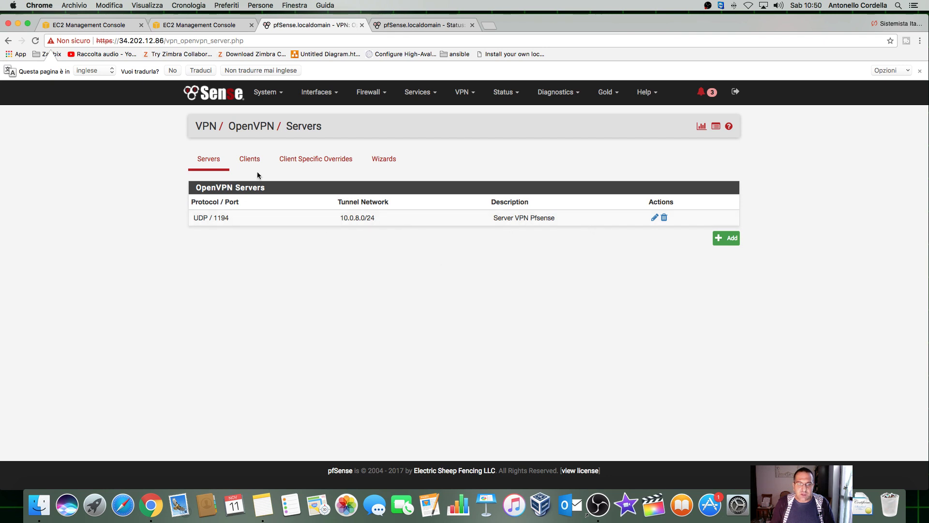
pyautogui.click(378, 100)
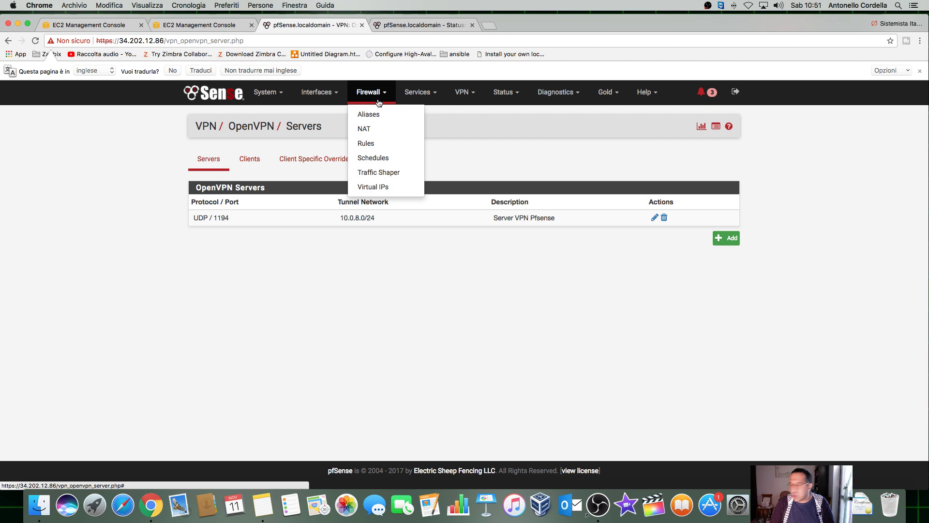
# Step: Show the WAN firewall rules, including the Default OpenVPN rule for UDP port 1194
pyautogui.click(373, 143)
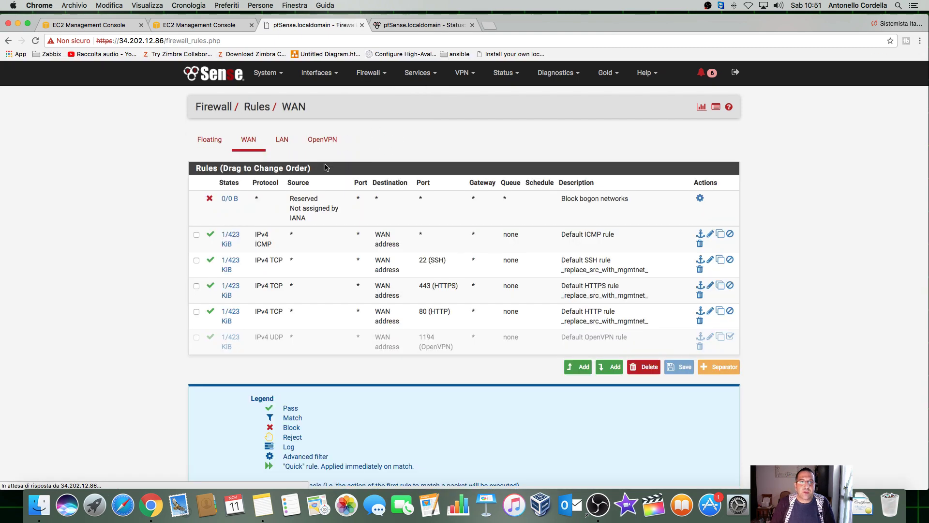
pyautogui.click(248, 167)
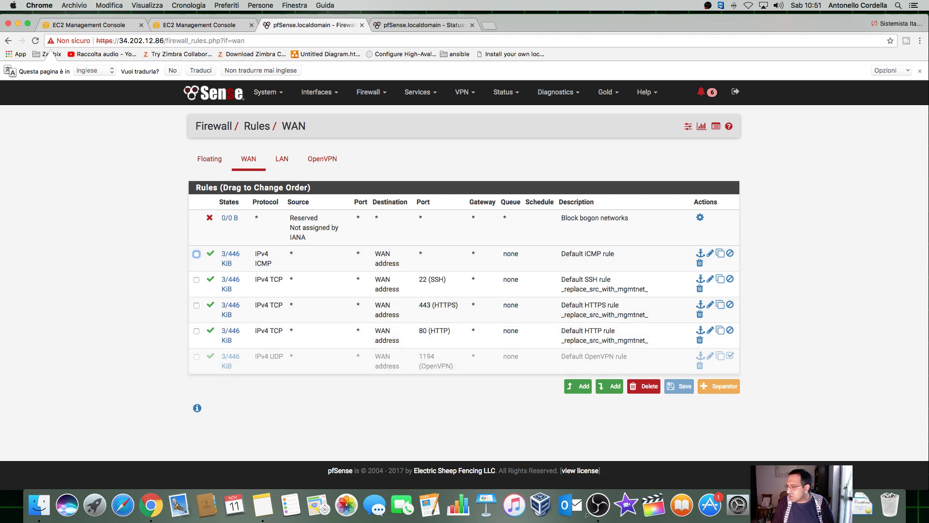
pyautogui.click(587, 513)
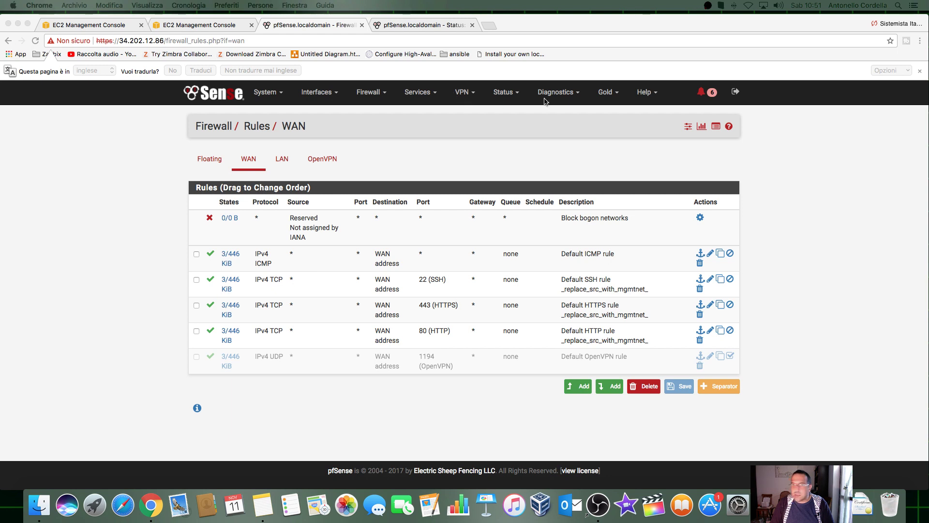
# Step: Browse the Diagnostics, Services and System menus
pyautogui.click(559, 99)
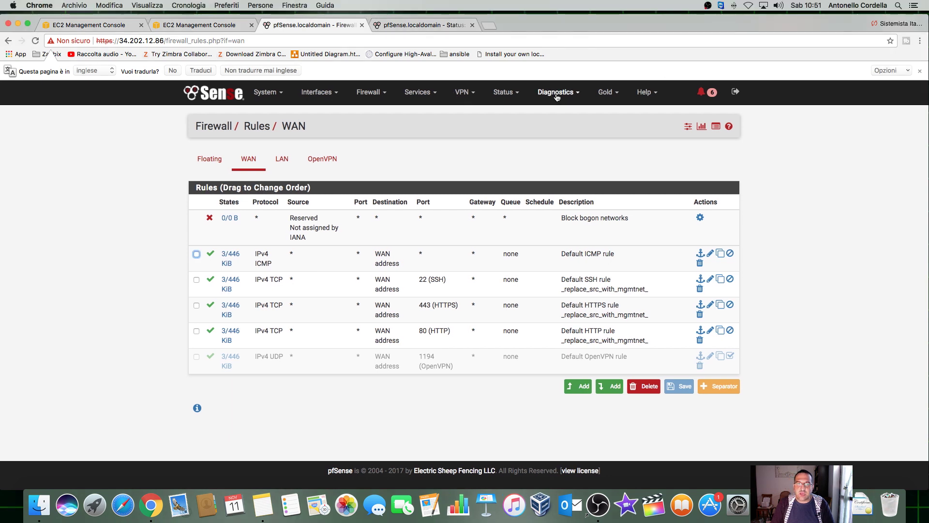
pyautogui.click(557, 97)
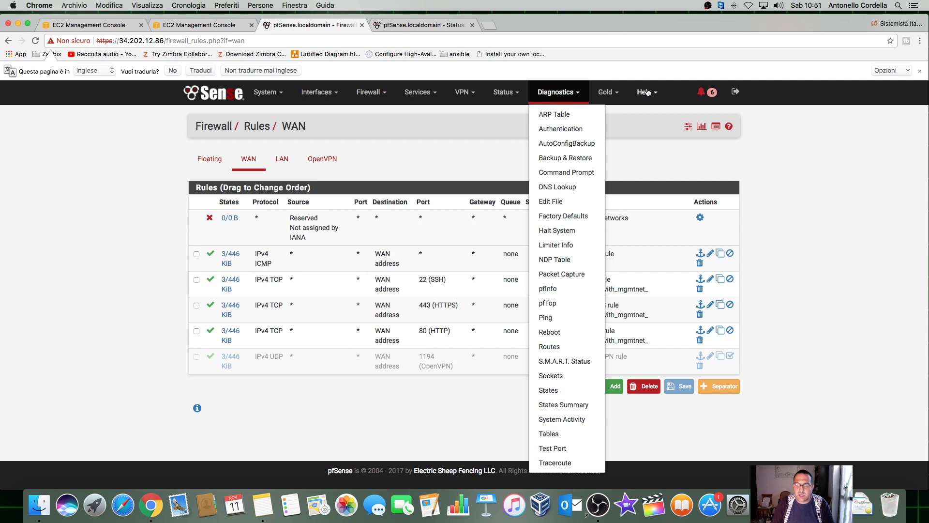
pyautogui.click(421, 96)
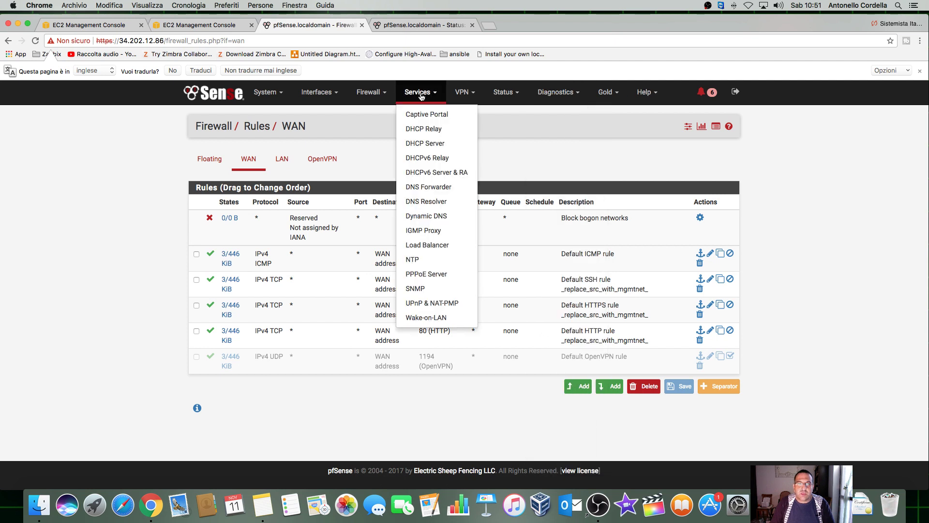
pyautogui.click(257, 97)
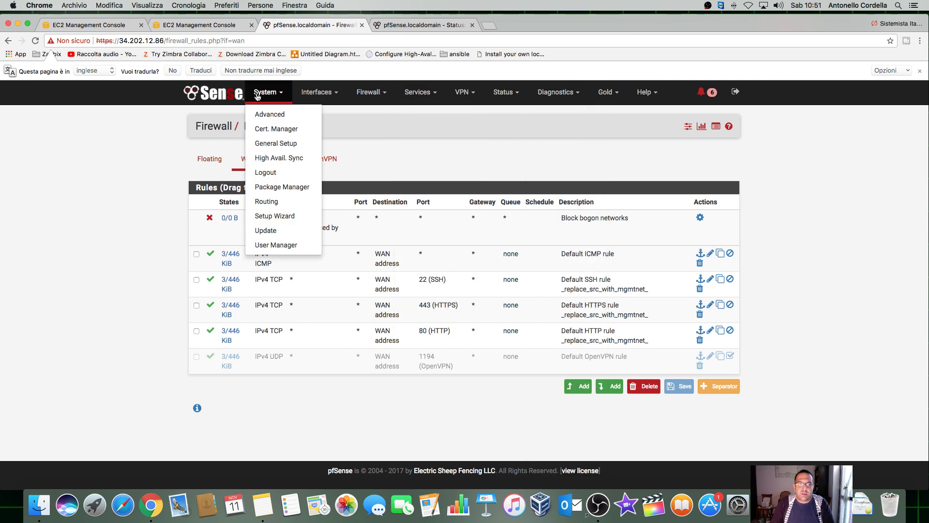
# Step: Find openvpn-client-export under Package Manager's Available Packages and install it
pyautogui.click(287, 187)
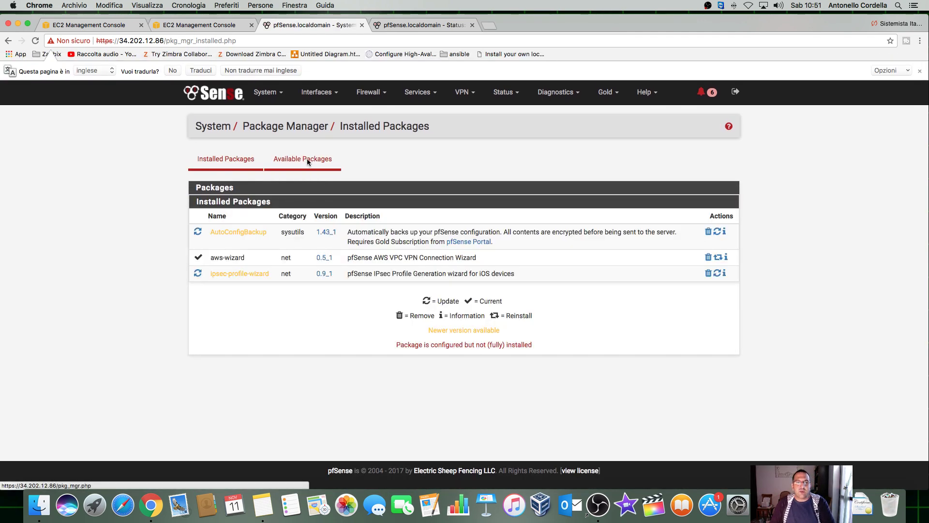
pyautogui.click(306, 158)
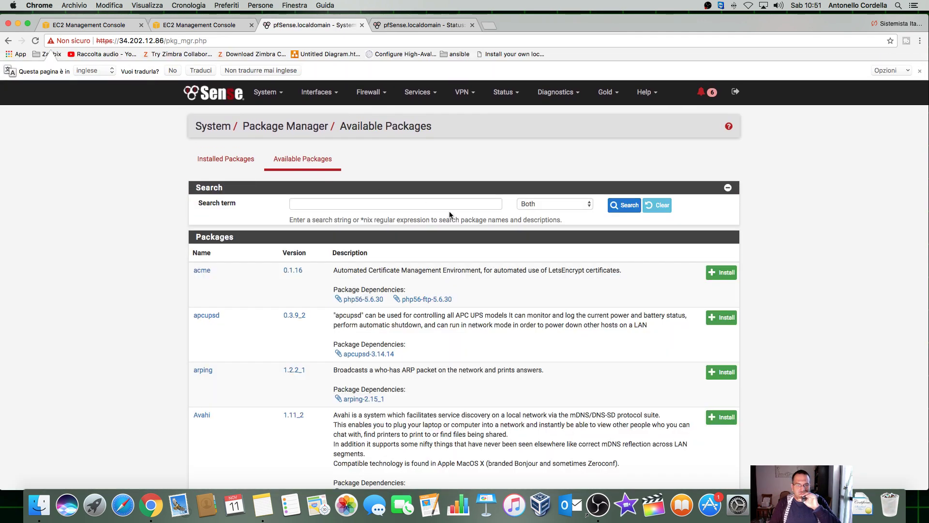
pyautogui.scroll(-10, 450, 217)
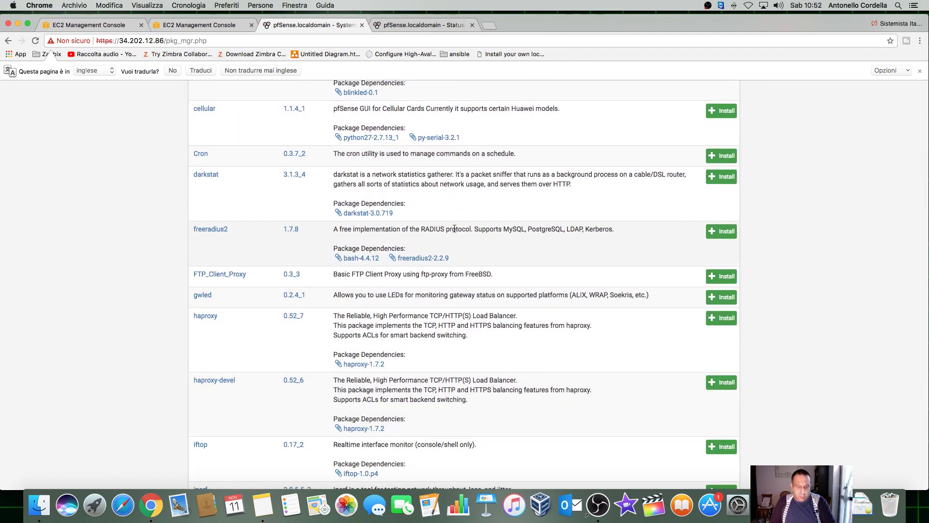
pyautogui.press('super+f')
pyautogui.write('o')
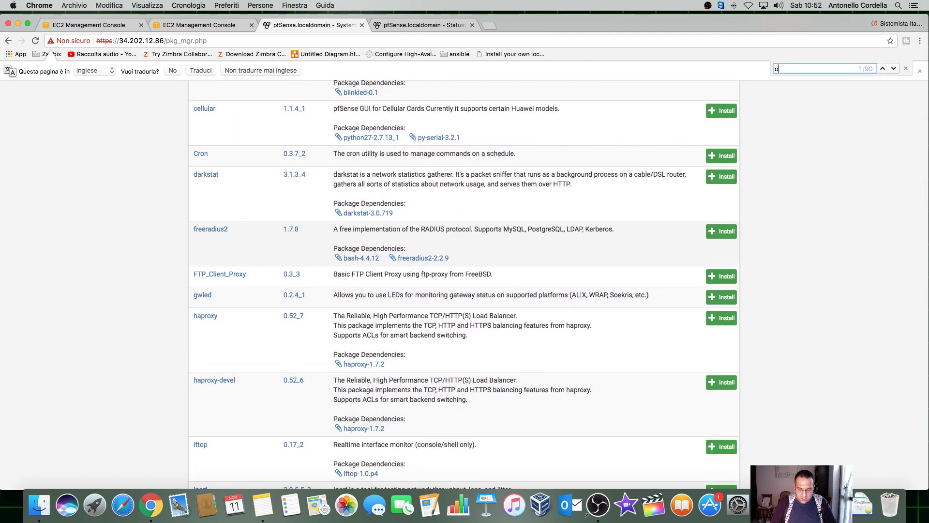
pyautogui.write('penvpn')
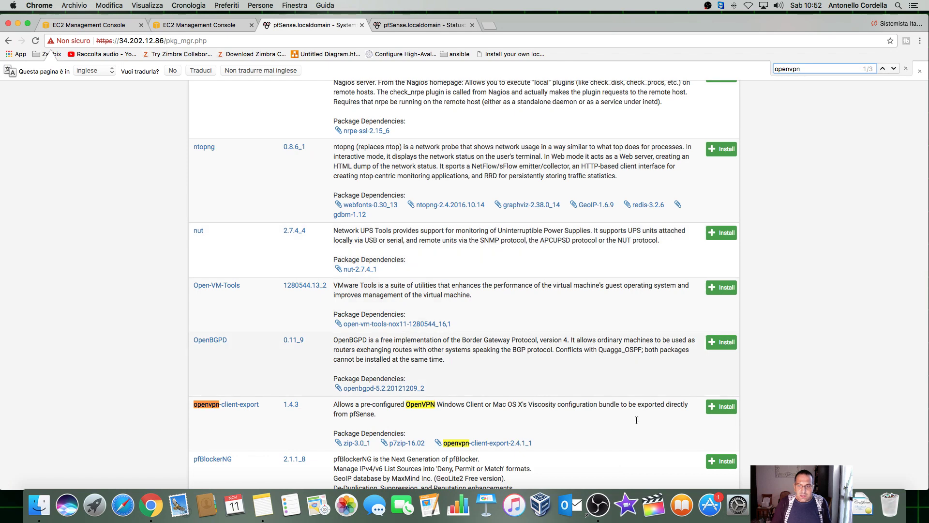
pyautogui.click(713, 411)
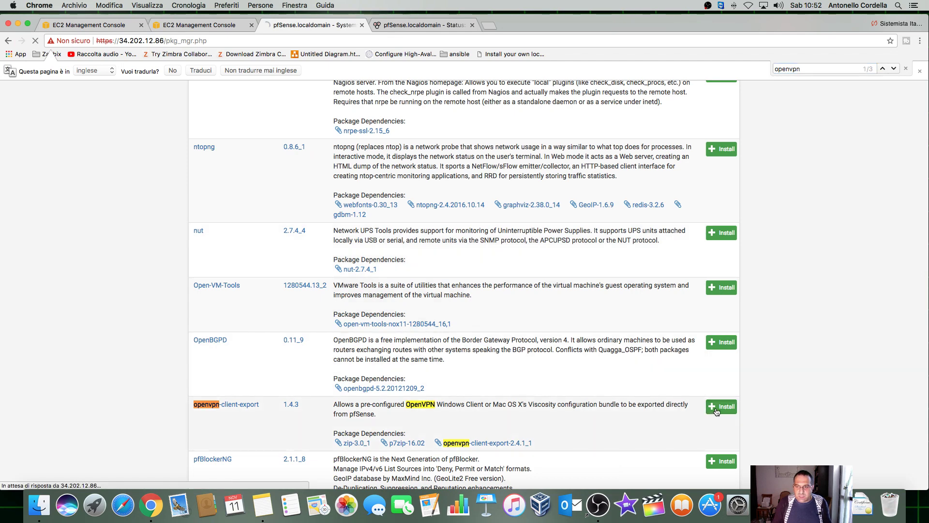
pyautogui.click(213, 209)
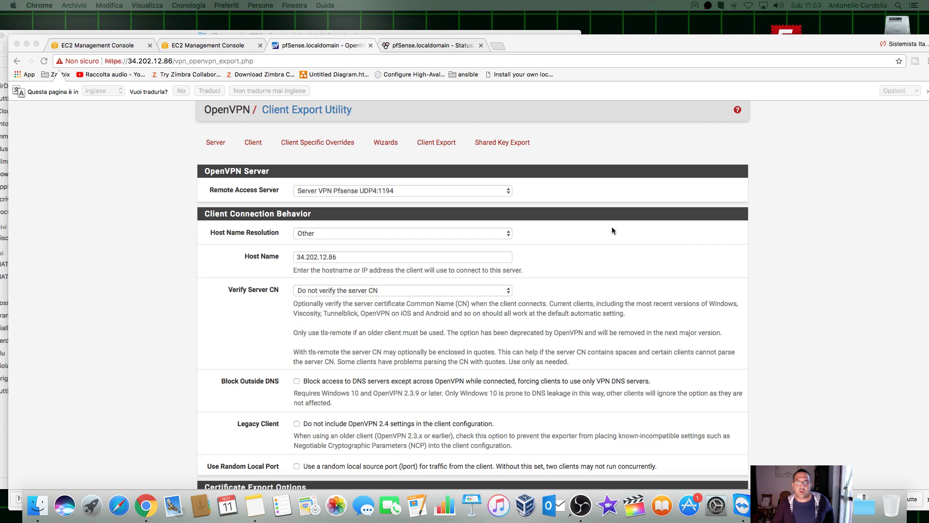
# Step: Return to the Status Dashboard from the Client Export page to check system info and interfaces
pyautogui.scroll(2, 791, 179)
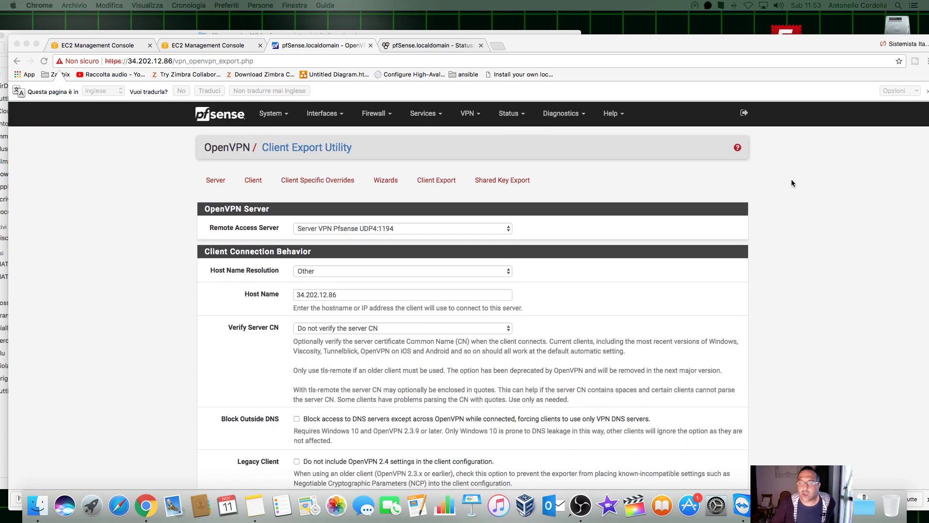
pyautogui.click(227, 118)
pyautogui.click(228, 117)
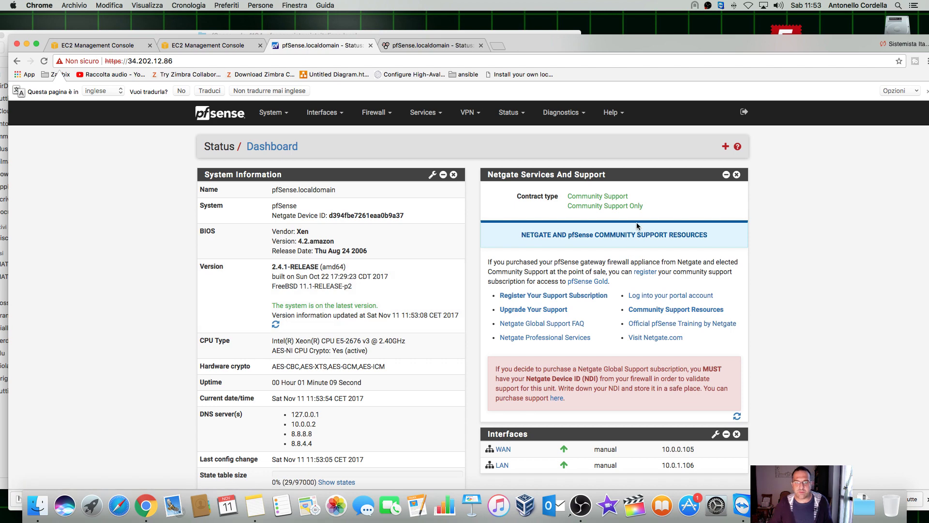
pyautogui.scroll(-6, 552, 224)
pyautogui.scroll(6, 532, 194)
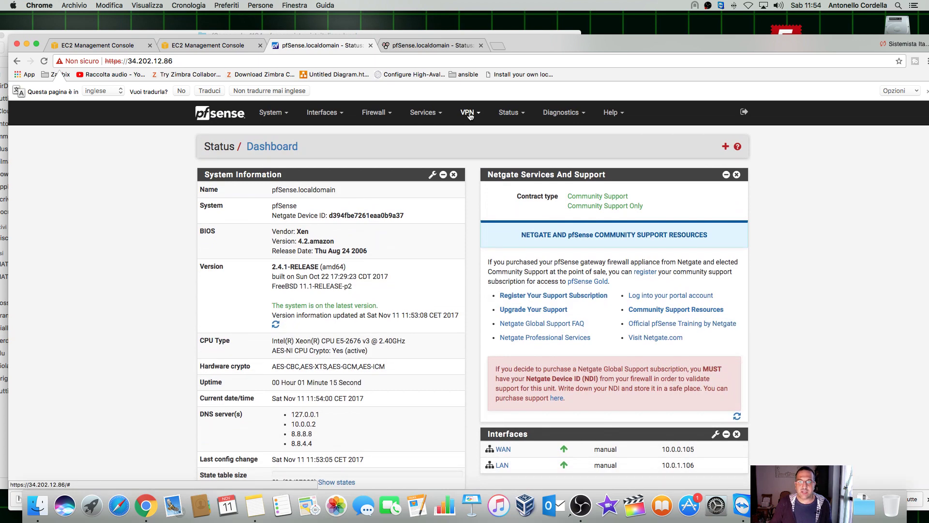
# Step: Download CertificatoUtente1's Archive bundle from VPN > OpenVPN > Client Export
pyautogui.click(469, 114)
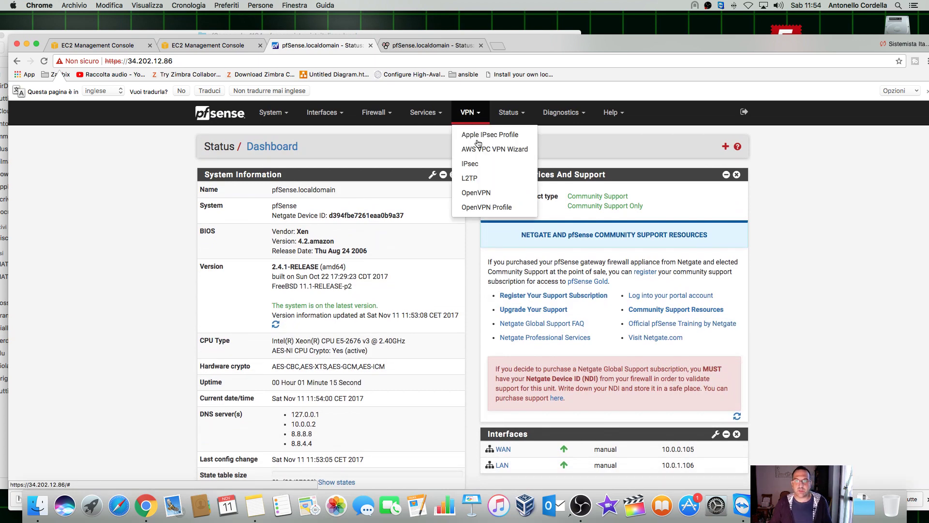
pyautogui.click(477, 193)
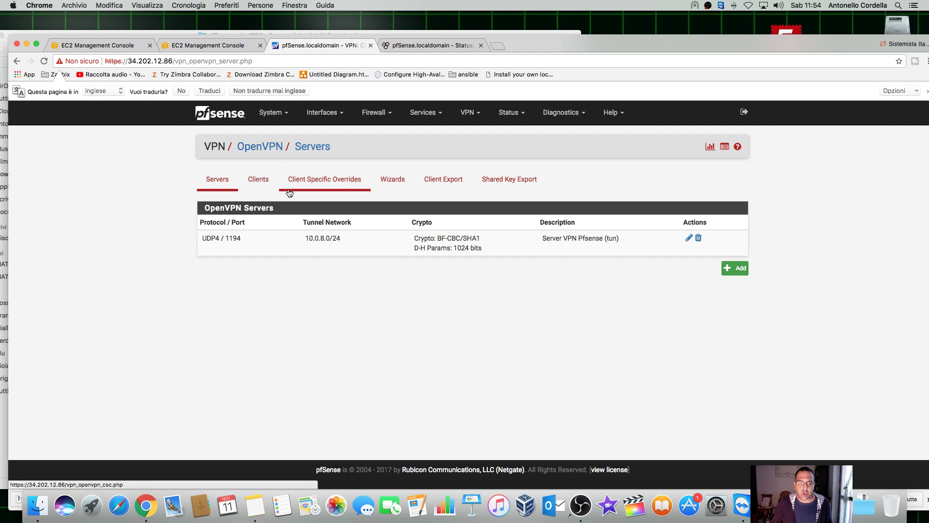
pyautogui.click(447, 184)
pyautogui.scroll(-20, 702, 263)
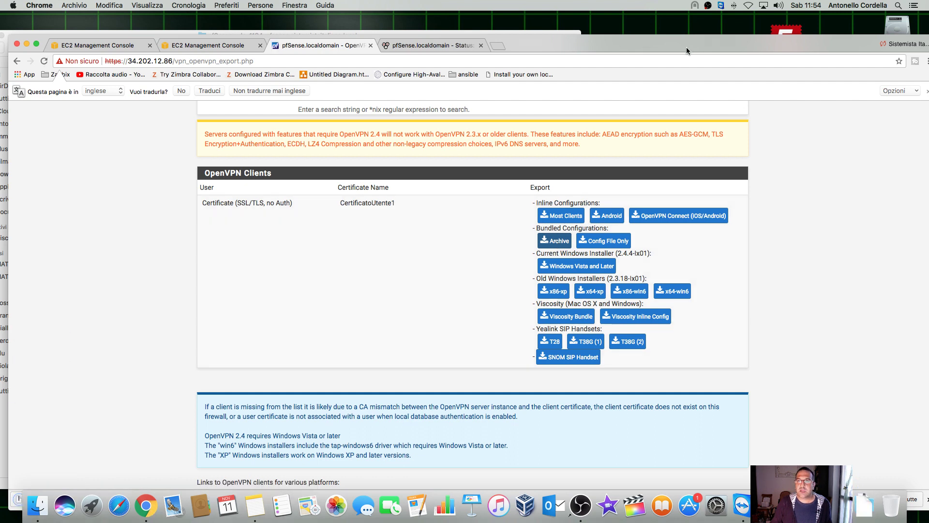
pyautogui.moveTo(686, 47); pyautogui.dragTo(686, 25)
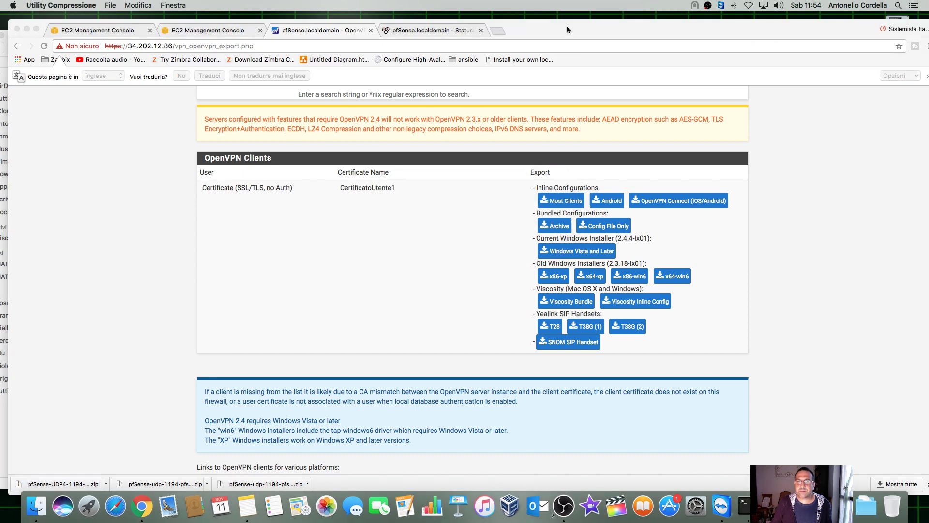
pyautogui.moveTo(567, 28); pyautogui.dragTo(529, 181)
# Step: Open the extracted pfSense-UDP4-1194 folder in Finder and right-click the .ovpn file
pyautogui.click(305, 71)
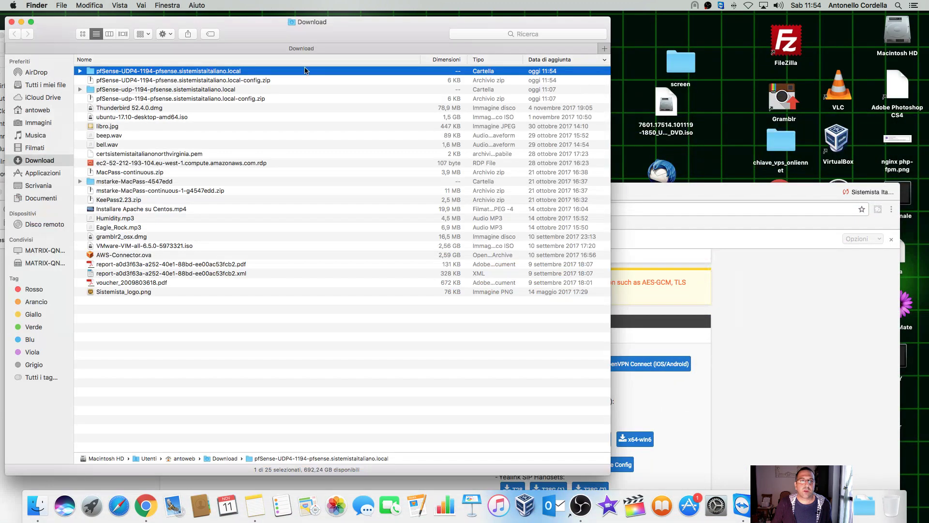
pyautogui.doubleClick(192, 72)
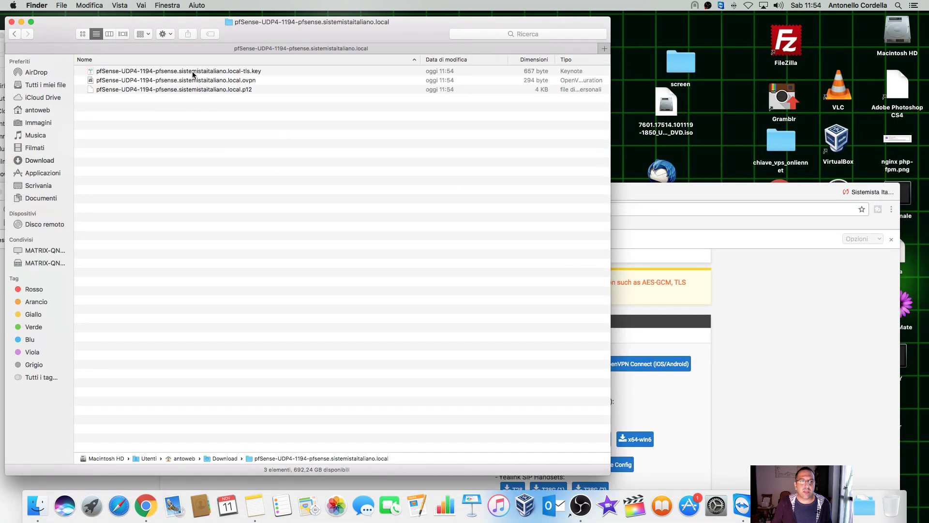
pyautogui.click(232, 82)
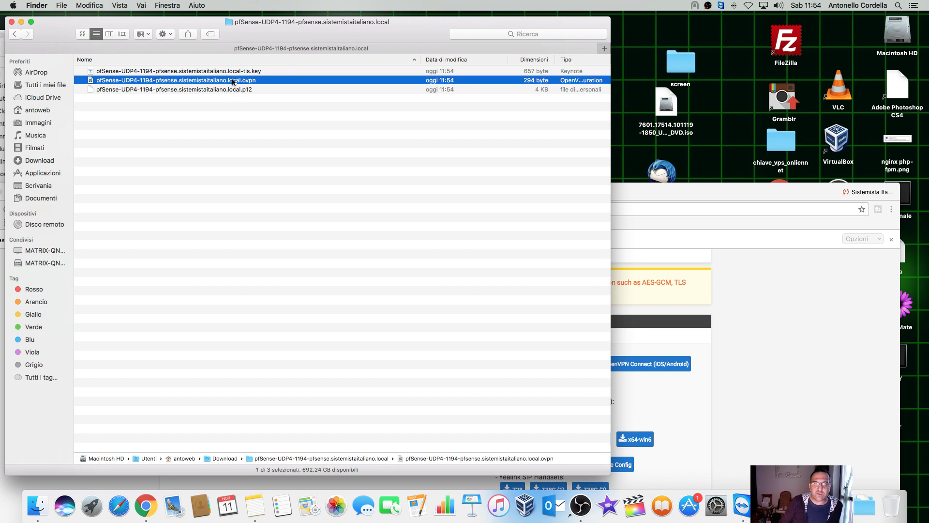
pyautogui.rightClick(233, 82)
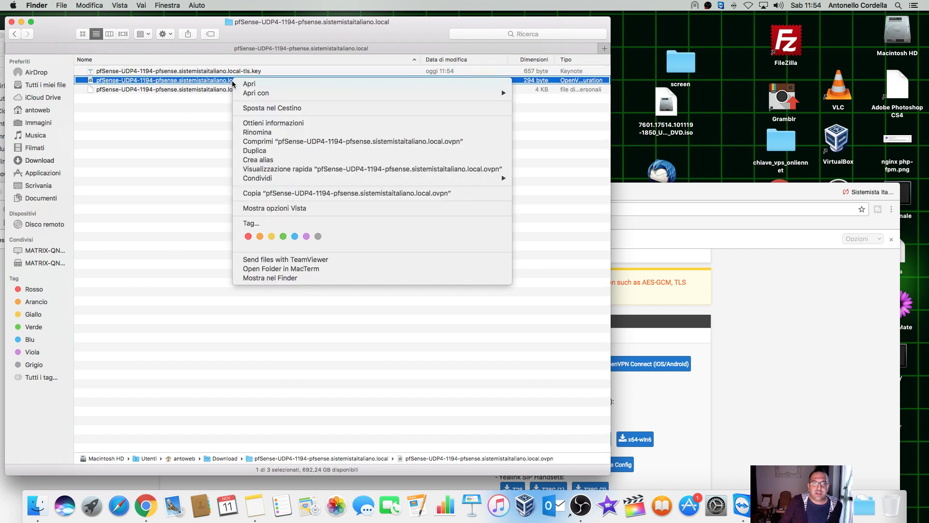
# Step: Confirm host name resolution stays Other on the export page, then reopen the .ovpn file's actions
pyautogui.click(661, 202)
pyautogui.moveTo(603, 187); pyautogui.dragTo(638, 89)
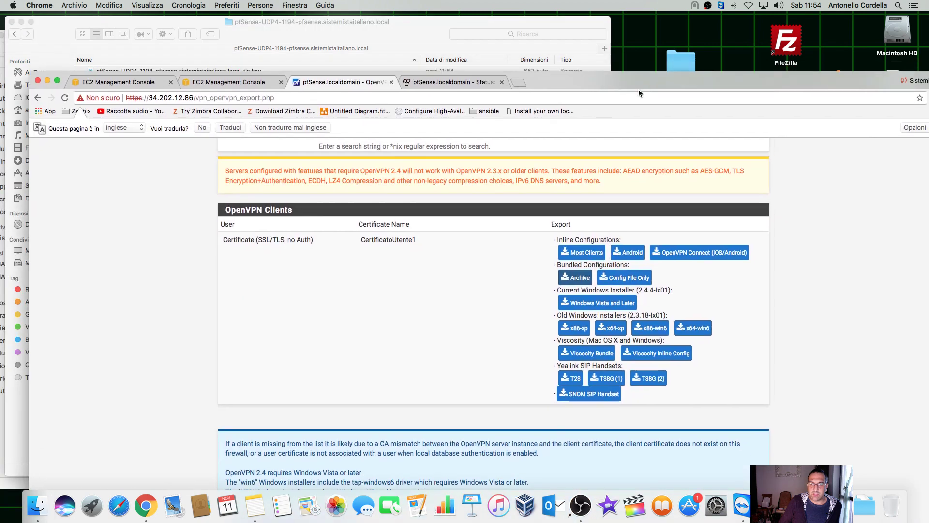
pyautogui.scroll(15, 830, 296)
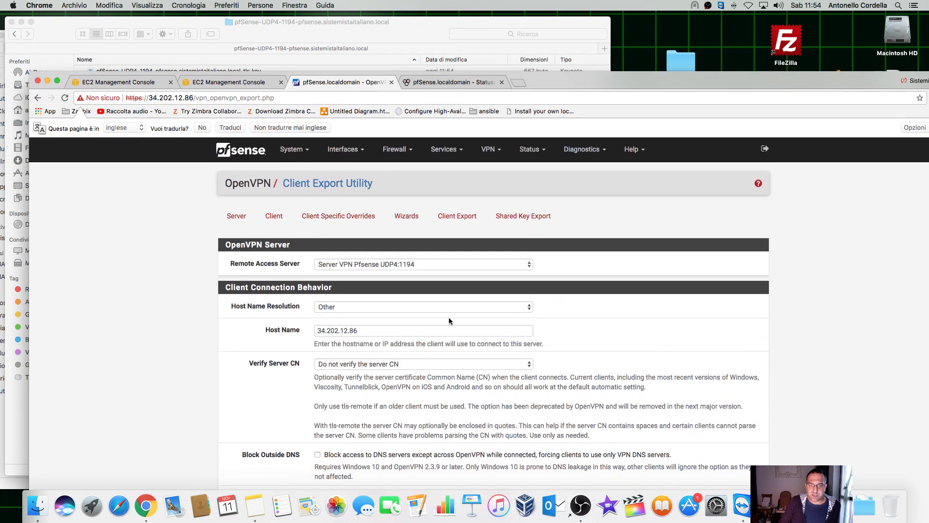
pyautogui.click(362, 310)
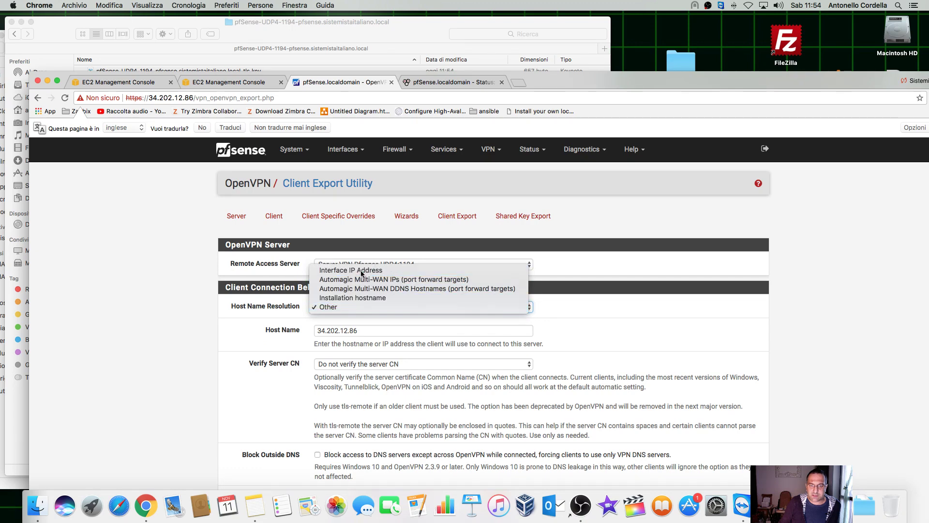
pyautogui.press('Escape')
pyautogui.scroll(-10, 712, 375)
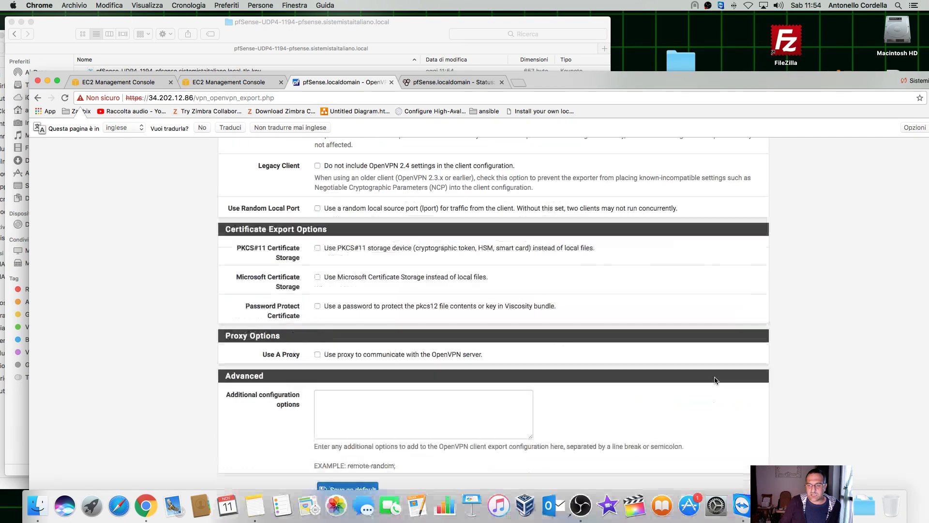
pyautogui.click(407, 27)
pyautogui.rightClick(186, 82)
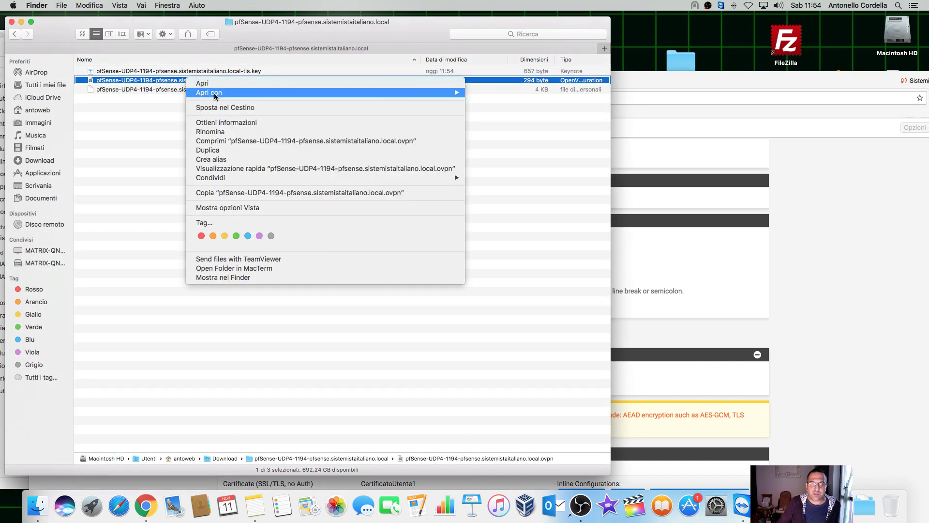
# Step: Open the .ovpn file in TextEdit and highlight the server IP on the remote line
pyautogui.moveTo(450, 93)
pyautogui.click(506, 117)
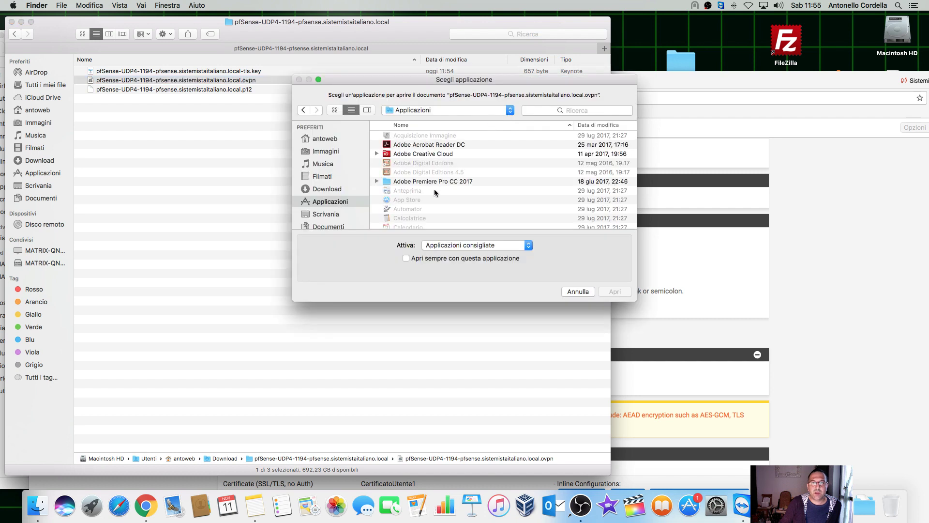
pyautogui.scroll(-15, 434, 192)
pyautogui.click(400, 198)
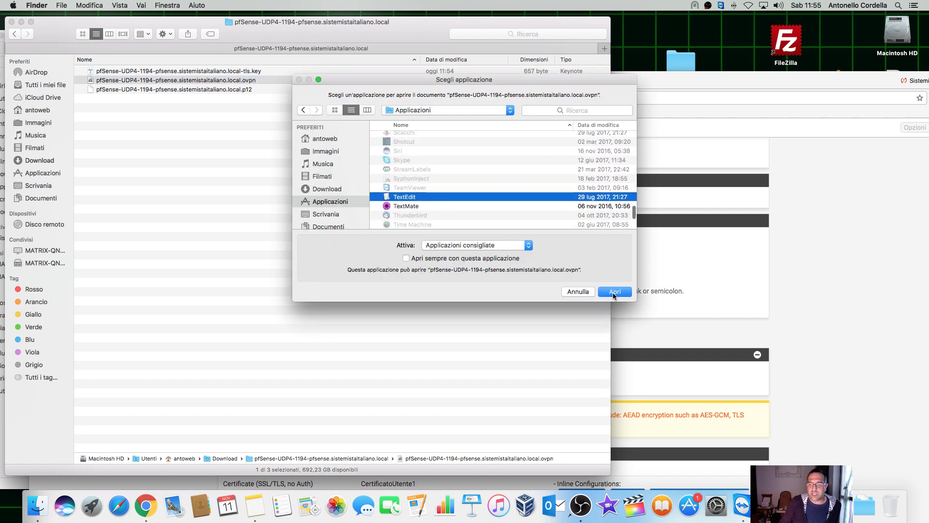
pyautogui.click(613, 293)
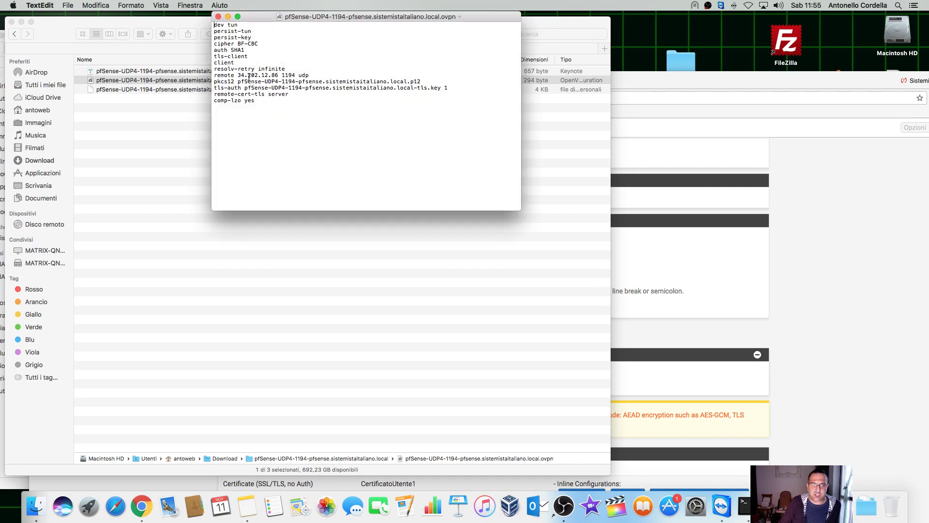
pyautogui.moveTo(237, 75); pyautogui.dragTo(278, 75)
# Step: Keep host name resolution as Other with host 34.202.12.86 and save the export settings as default
pyautogui.click(701, 83)
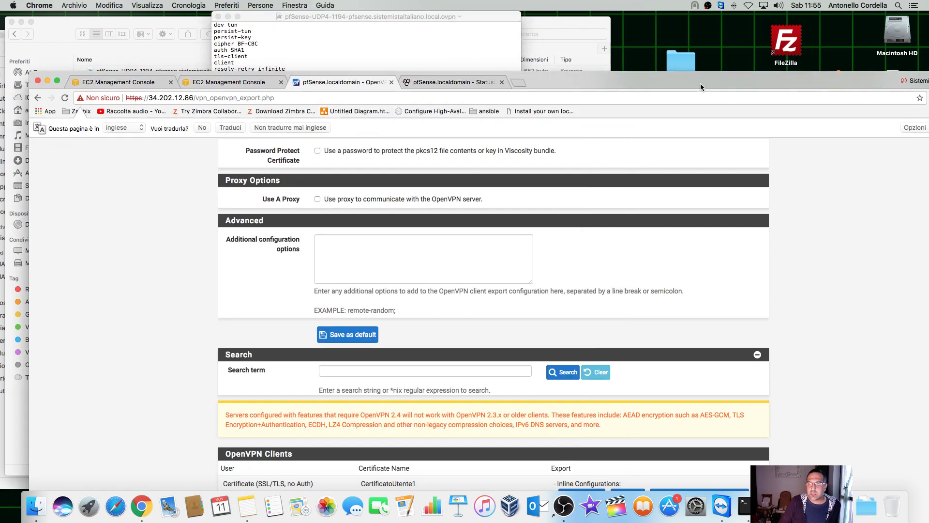
pyautogui.scroll(15, 379, 259)
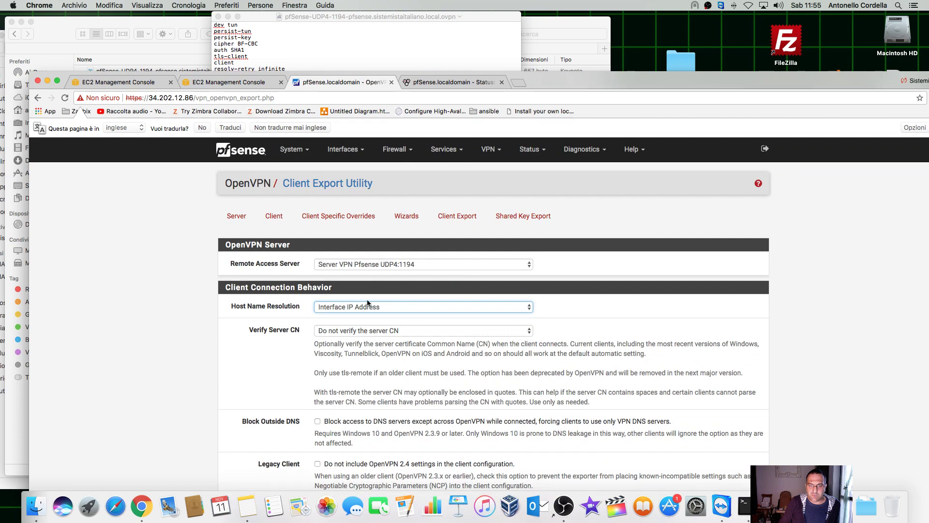
pyautogui.click(367, 303)
pyautogui.click(364, 341)
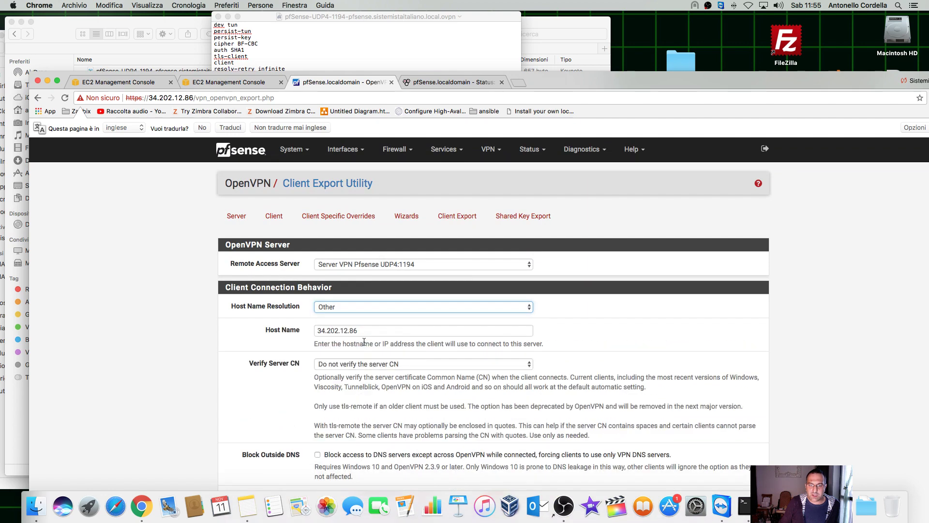
pyautogui.moveTo(360, 330); pyautogui.dragTo(309, 330)
pyautogui.click(620, 341)
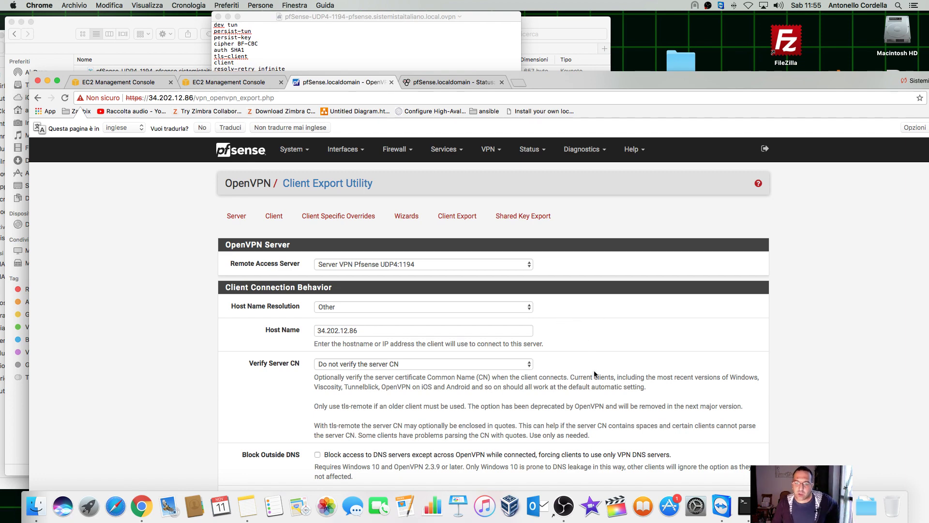
pyautogui.scroll(-15, 596, 374)
pyautogui.scroll(5, 566, 304)
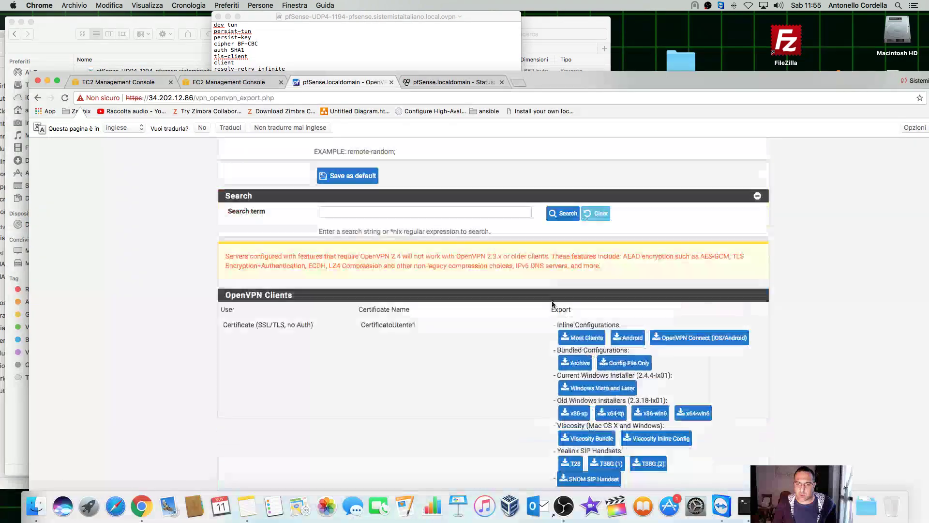
pyautogui.click(363, 247)
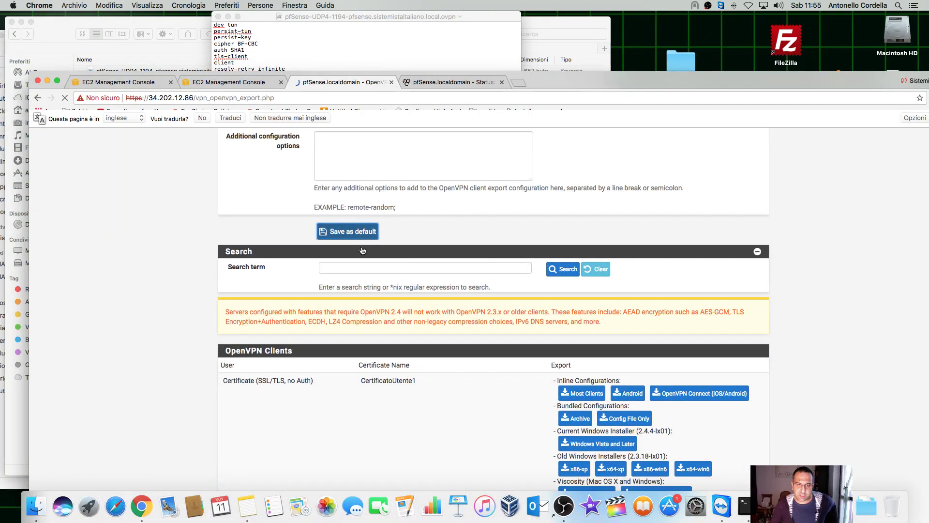
# Step: Close the exported .ovpn file in TextEdit and move the browser aside to show the desktop
pyautogui.scroll(-15, 610, 365)
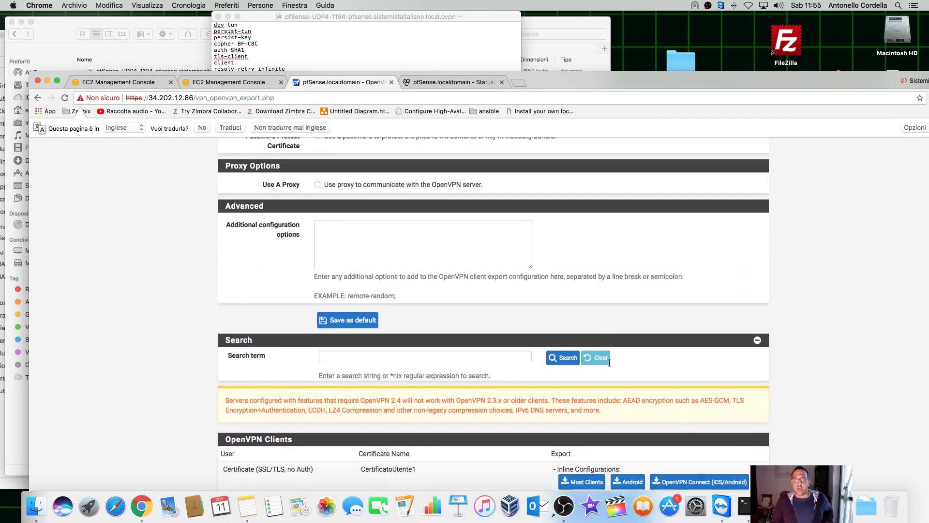
pyautogui.scroll(-3, 610, 290)
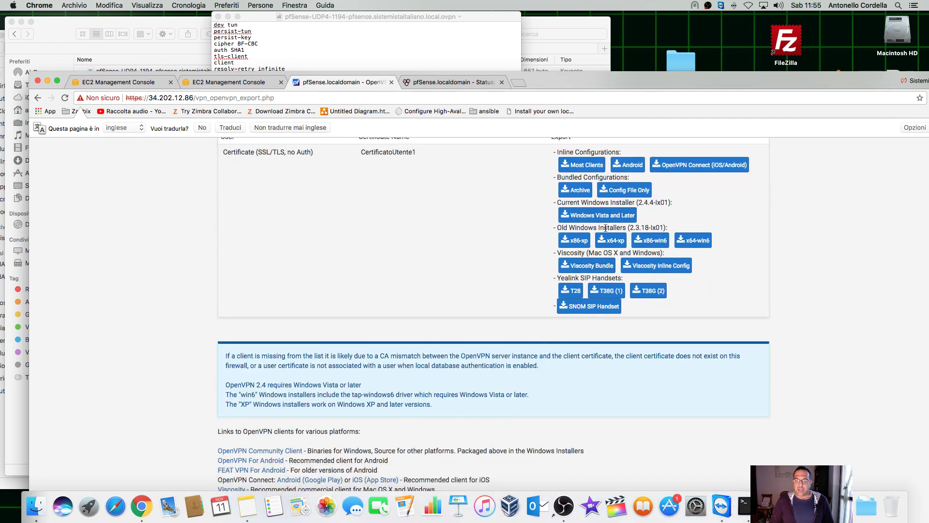
pyautogui.scroll(3, 617, 264)
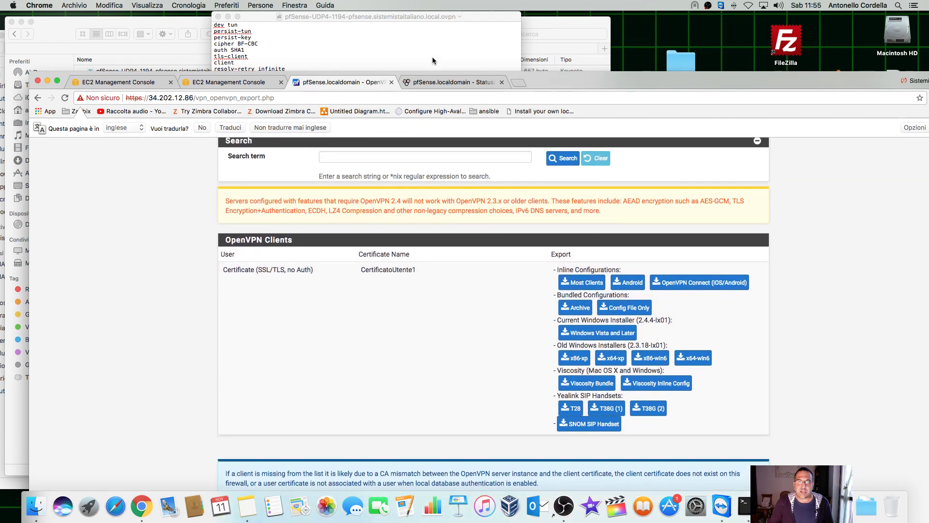
pyautogui.click(432, 57)
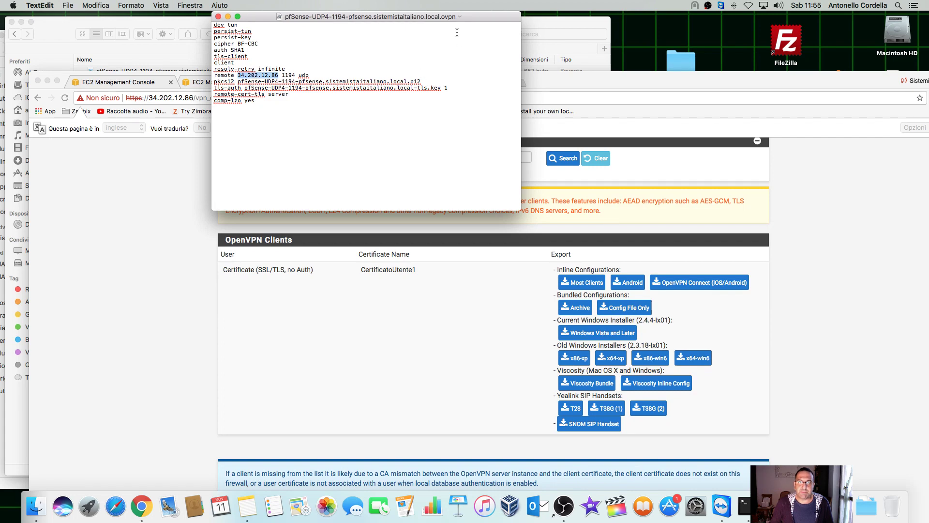
pyautogui.click(219, 17)
pyautogui.moveTo(611, 84); pyautogui.dragTo(229, 228)
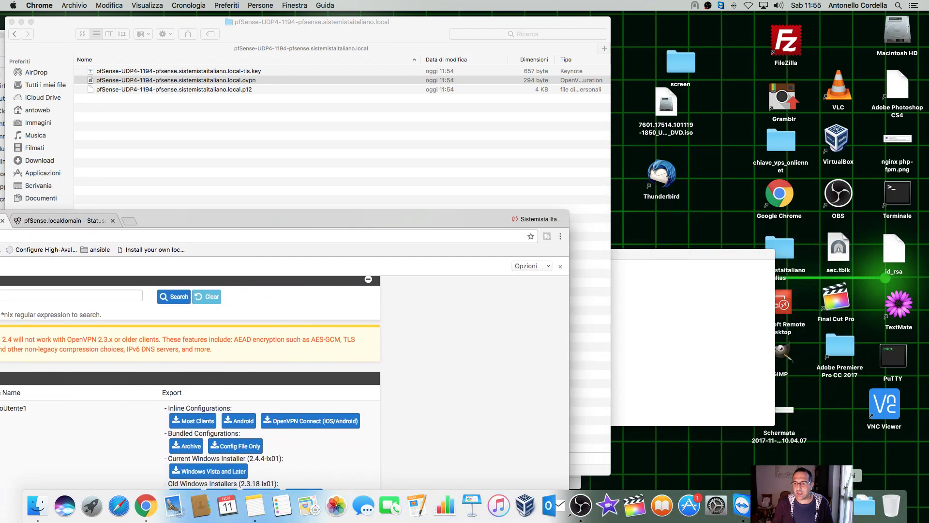
# Step: Launch Tunnelblick and install the pfSense .ovpn configuration for all users with the administrator password
pyautogui.click(864, 505)
pyautogui.scroll(-5, 698, 416)
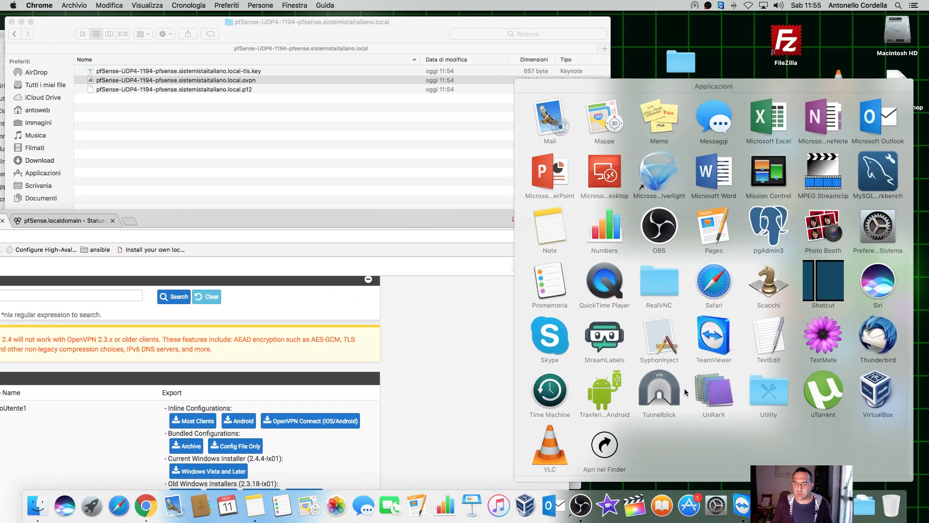
pyautogui.click(678, 390)
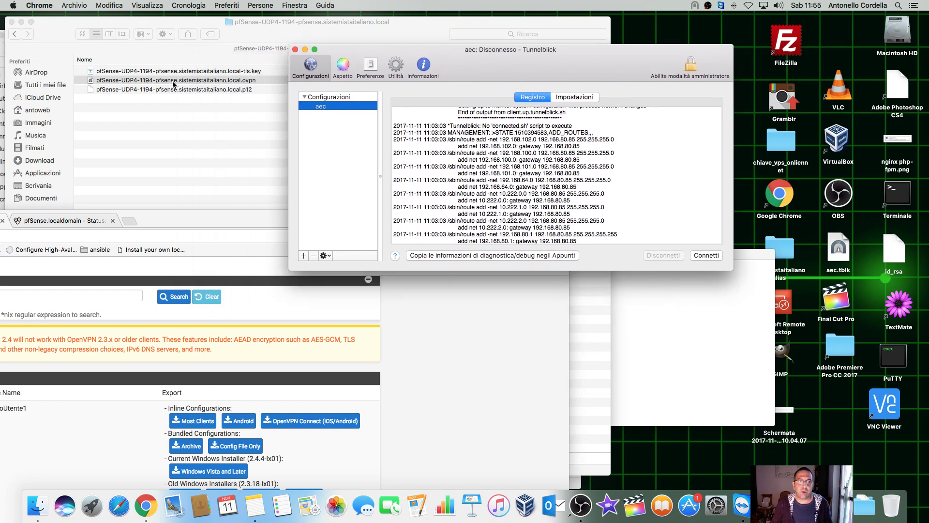
pyautogui.moveTo(173, 83); pyautogui.dragTo(338, 143)
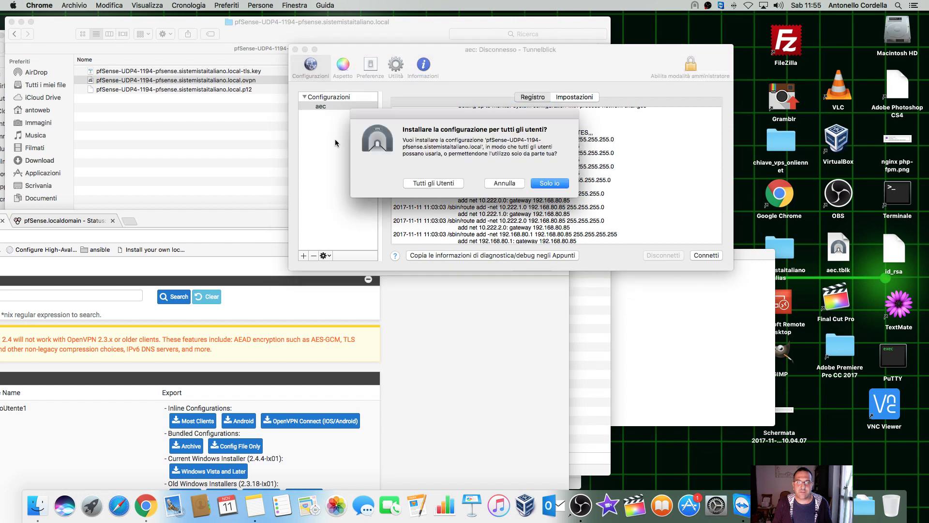
pyautogui.click(434, 183)
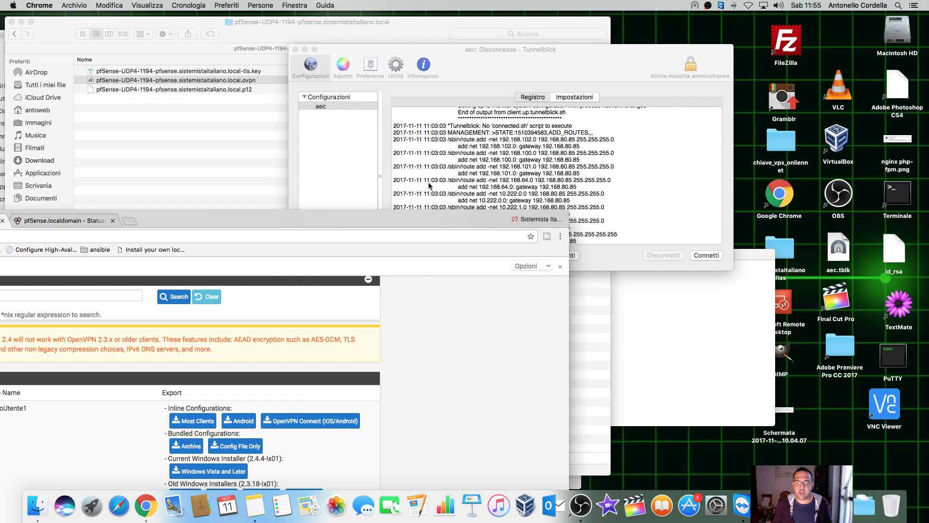
pyautogui.write('a')
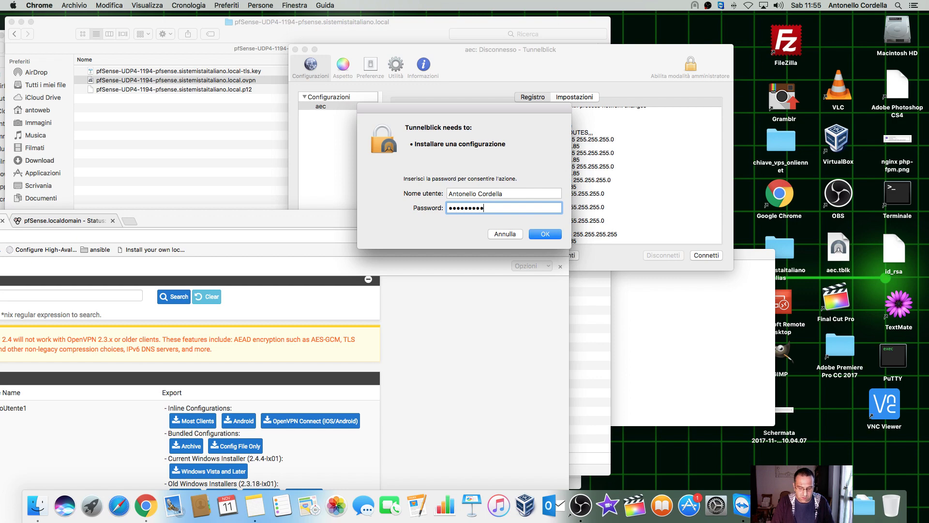
pyautogui.press('Return')
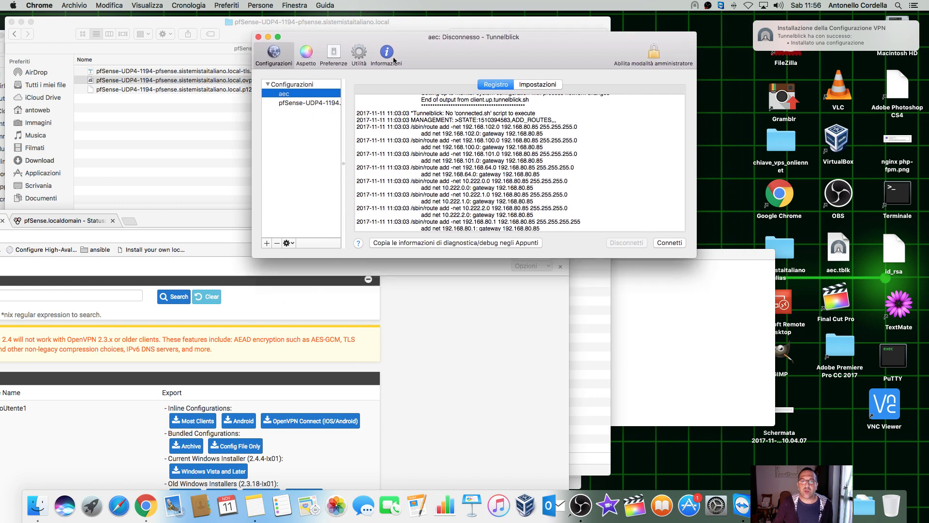
# Step: Connect the new pfSense-UDP4-1194 configuration and bring the Terminal forward
pyautogui.click(296, 103)
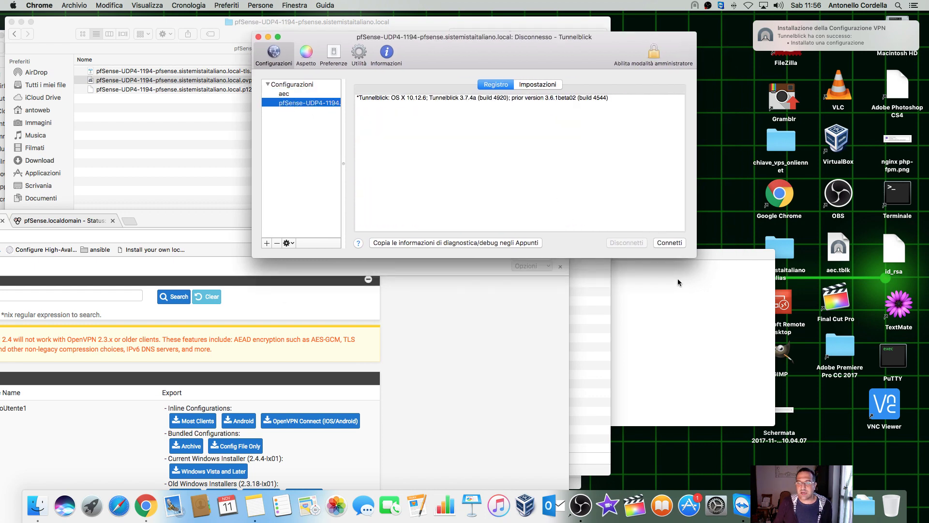
pyautogui.click(672, 243)
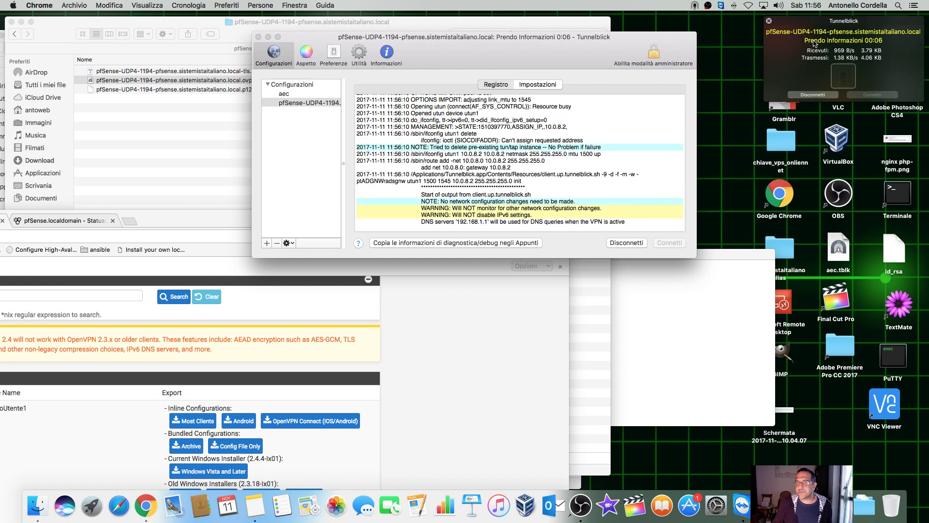
pyautogui.click(655, 252)
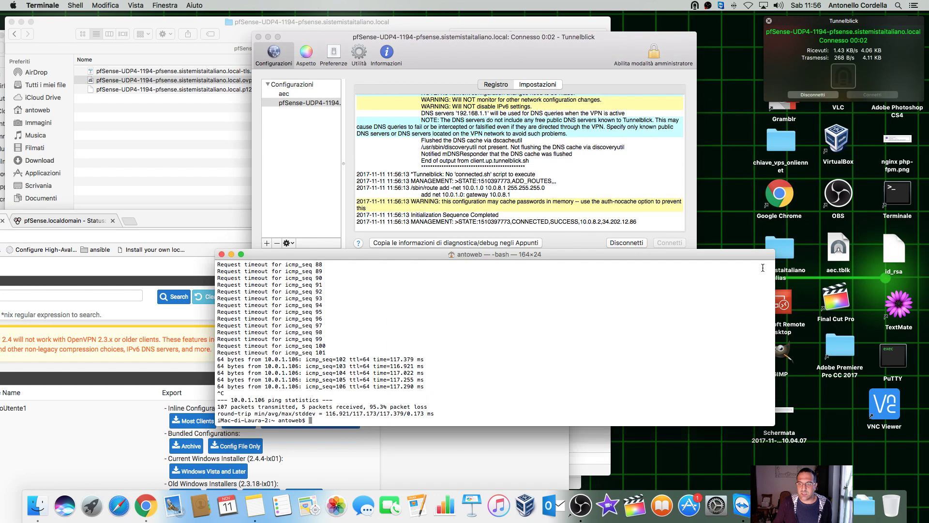
# Step: Check the LAN address 10.0.1.106 on the pfSense status dashboard
pyautogui.doubleClick(136, 224)
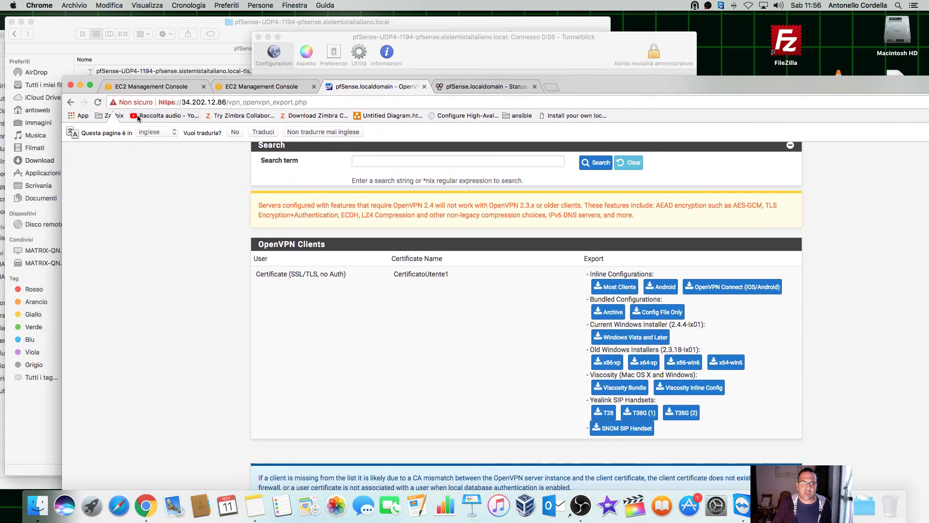
pyautogui.scroll(10, 268, 180)
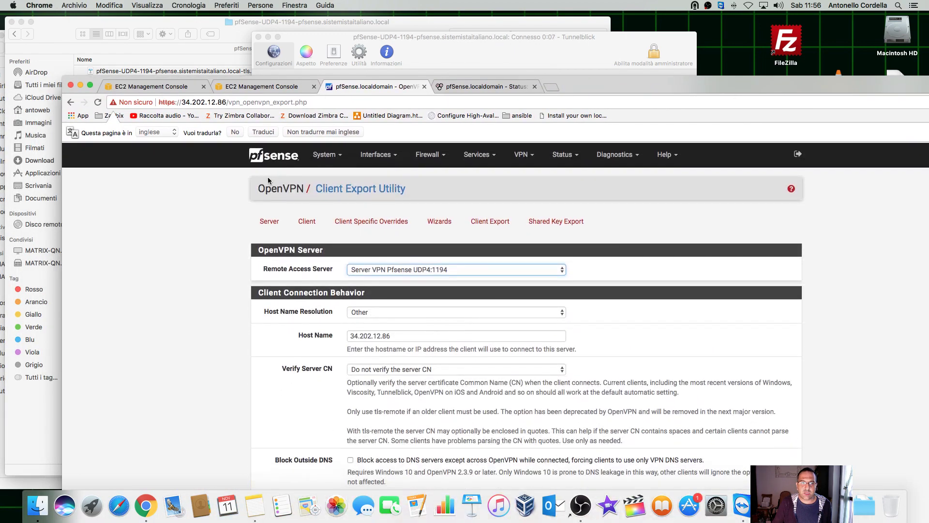
pyautogui.click(270, 157)
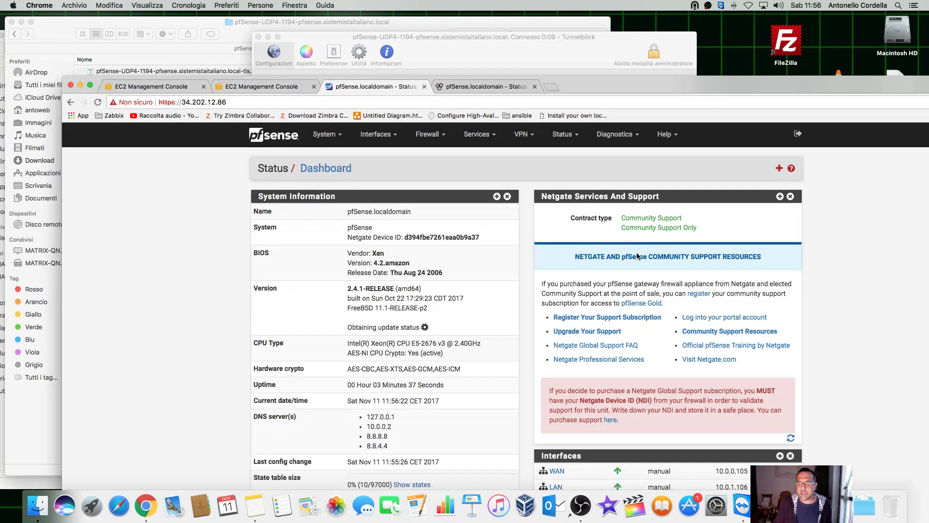
pyautogui.scroll(-5, 637, 256)
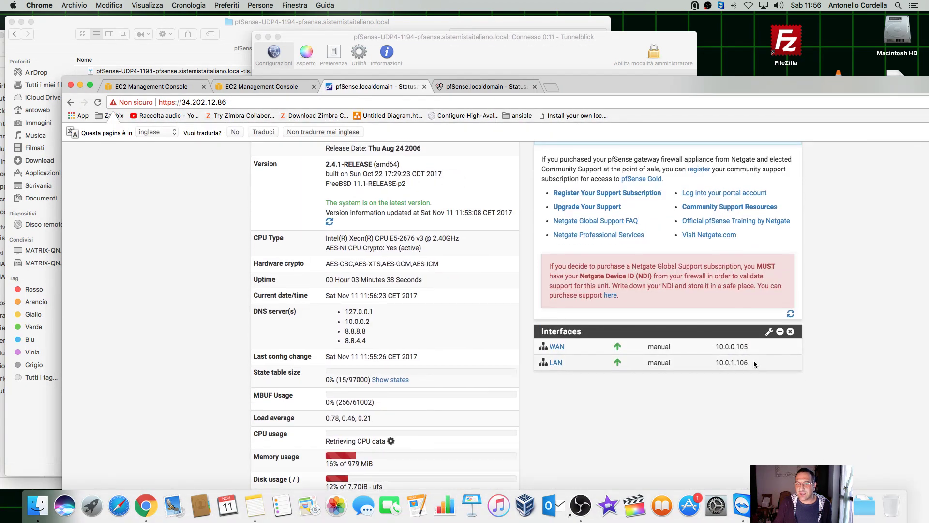
pyautogui.moveTo(753, 364); pyautogui.dragTo(713, 362)
pyautogui.moveTo(775, 81); pyautogui.dragTo(475, 122)
# Step: Rerun ping 10.0.1.106 in Terminal and stop it after 14 replies with 0.0% loss
pyautogui.click(713, 296)
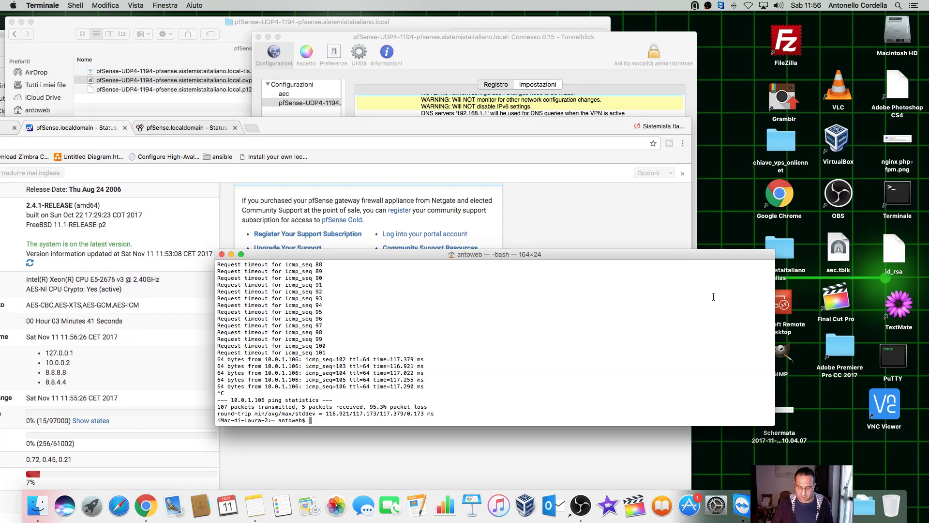
pyautogui.press('Up')
pyautogui.press('Return')
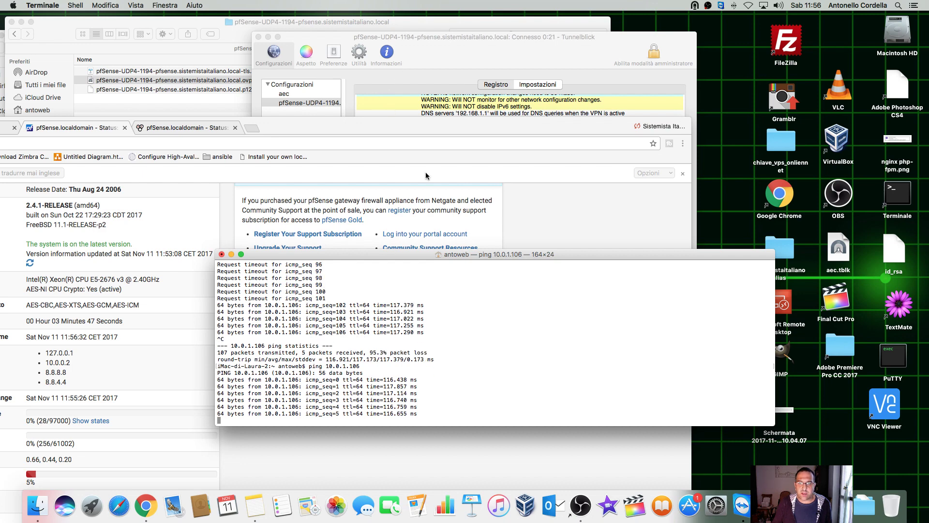
pyautogui.moveTo(465, 255); pyautogui.dragTo(446, 160)
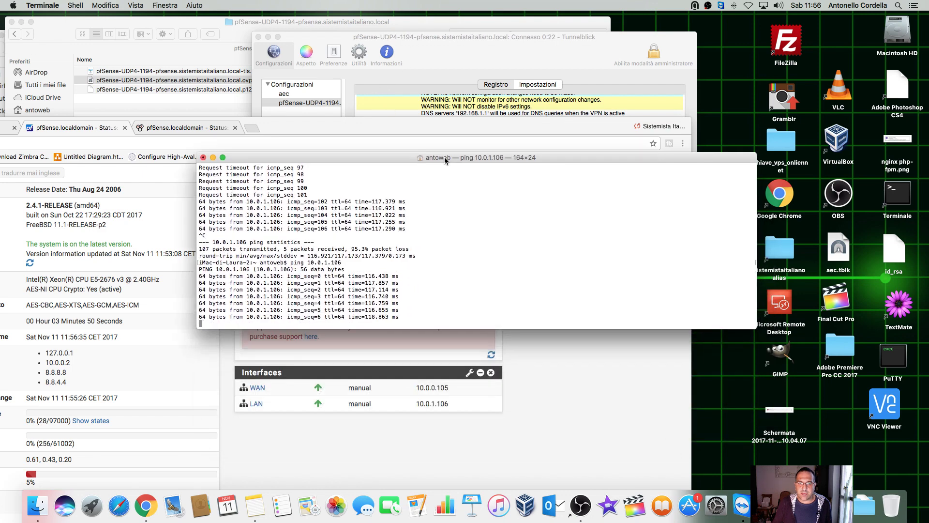
pyautogui.tripleClick(446, 235)
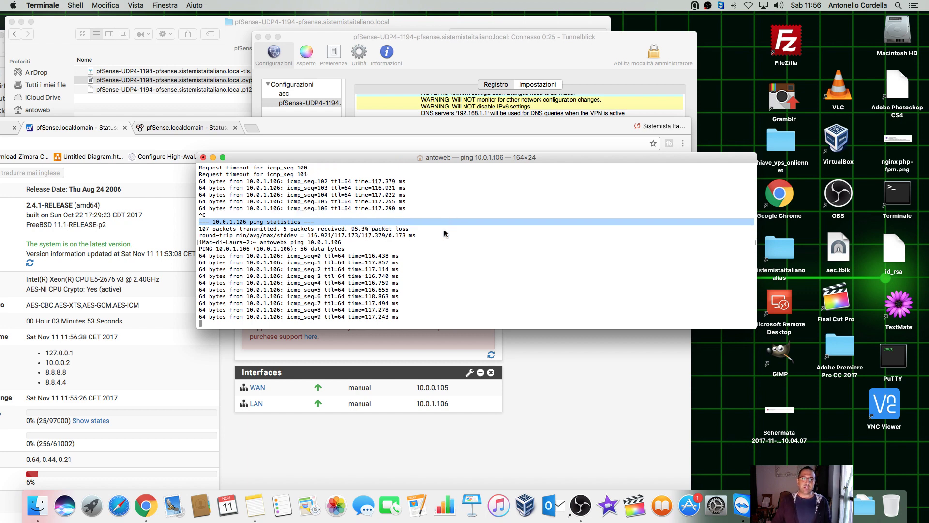
pyautogui.click(352, 296)
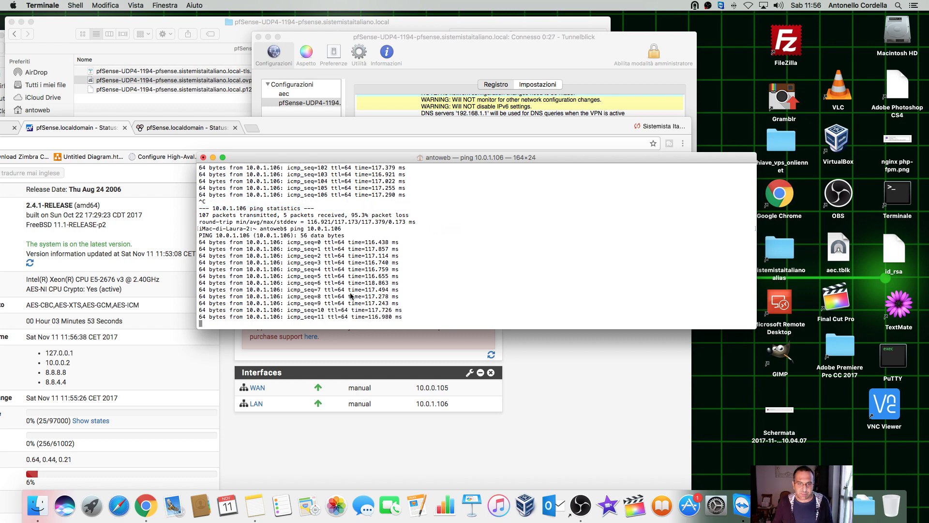
pyautogui.write('©')
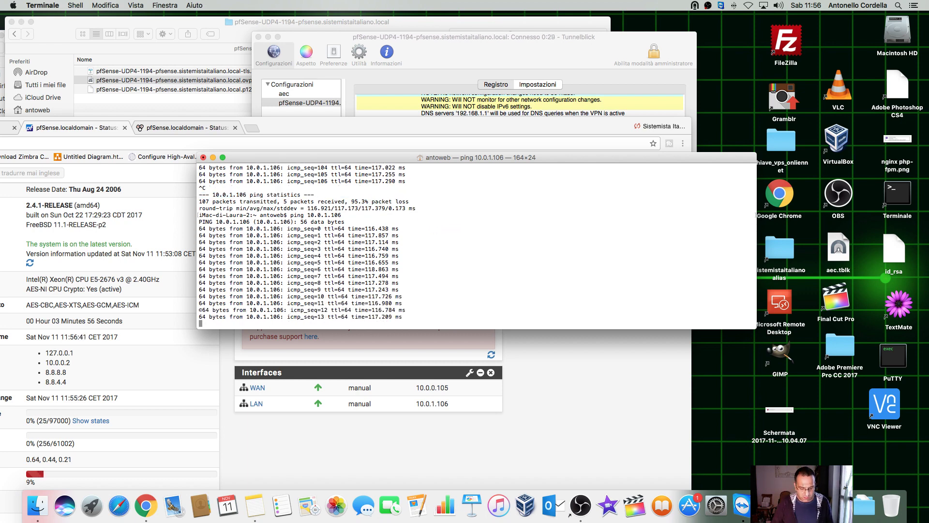
pyautogui.hotkey('ctrl', 'c')
pyautogui.press('Return')
pyautogui.press('Return')
pyautogui.press('Return')
pyautogui.press('Return')
pyautogui.press('Return')
pyautogui.press('Return')
# Step: SSH as admin to 10.0.1.106, accept the host key, and log in with the password
pyautogui.write('ss')
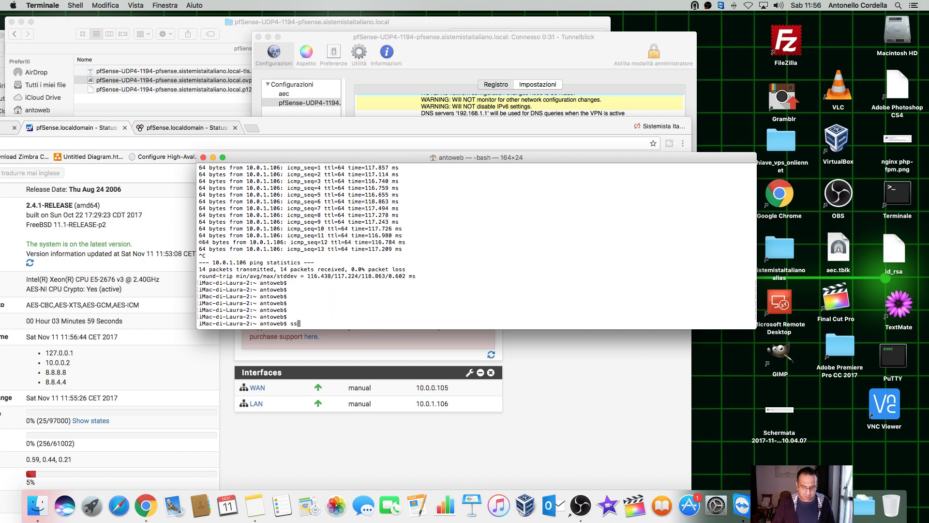
pyautogui.write('h admin@')
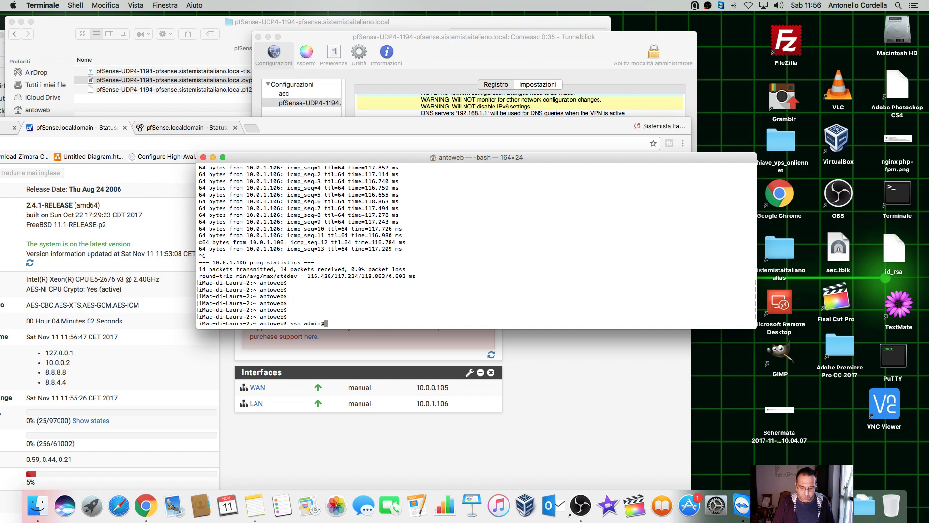
pyautogui.write('10.0.')
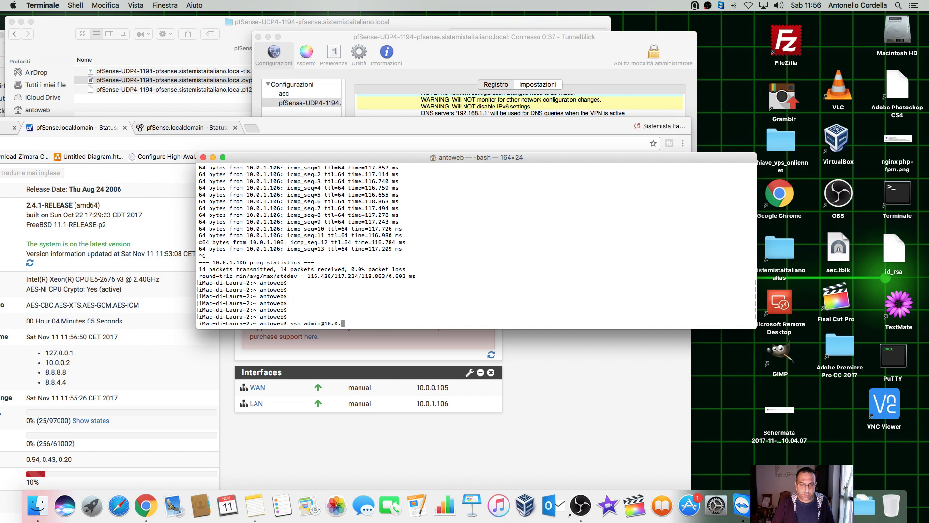
pyautogui.write('1.106')
pyautogui.press('Return')
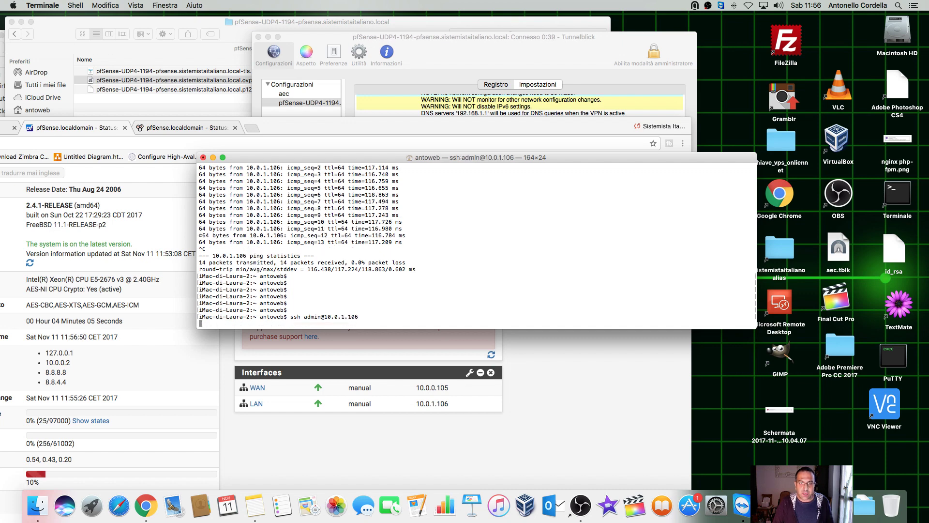
pyautogui.write('yes')
pyautogui.press('Return')
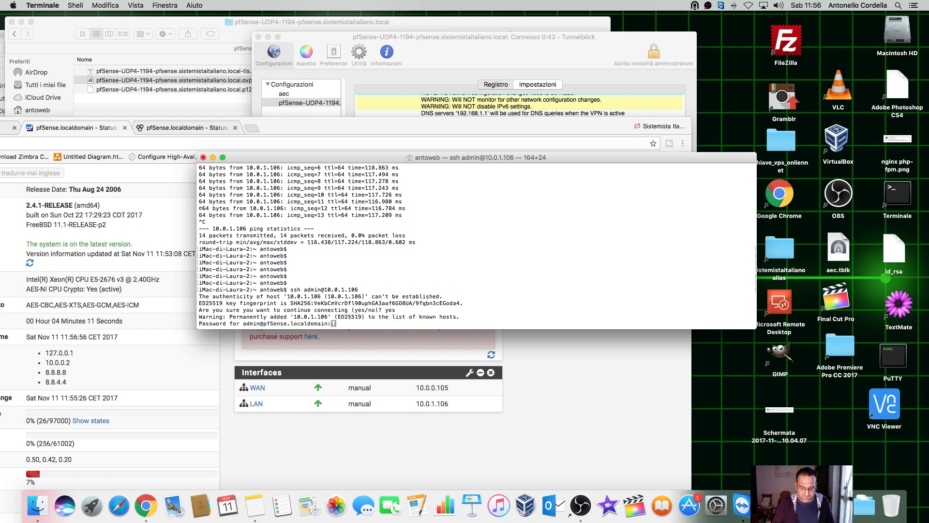
pyautogui.press('Return')
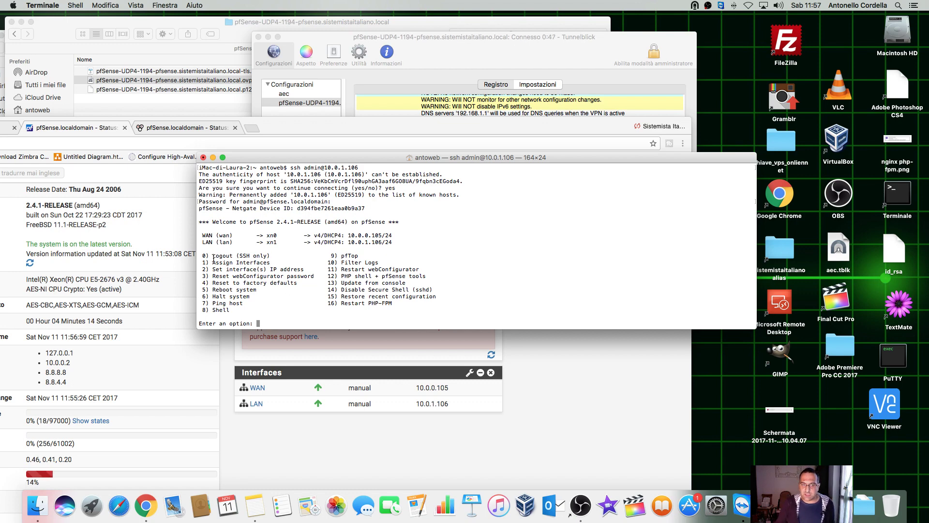
# Step: Review the pfSense console menu and the LAN interface line showing 10.0.1.106
pyautogui.moveTo(200, 255); pyautogui.dragTo(469, 306)
pyautogui.click(361, 254)
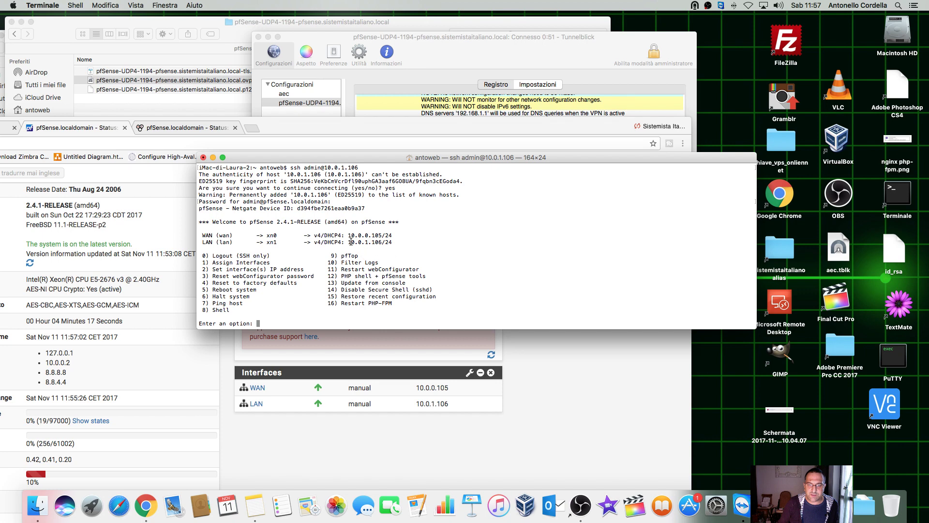
pyautogui.moveTo(350, 241); pyautogui.dragTo(407, 244)
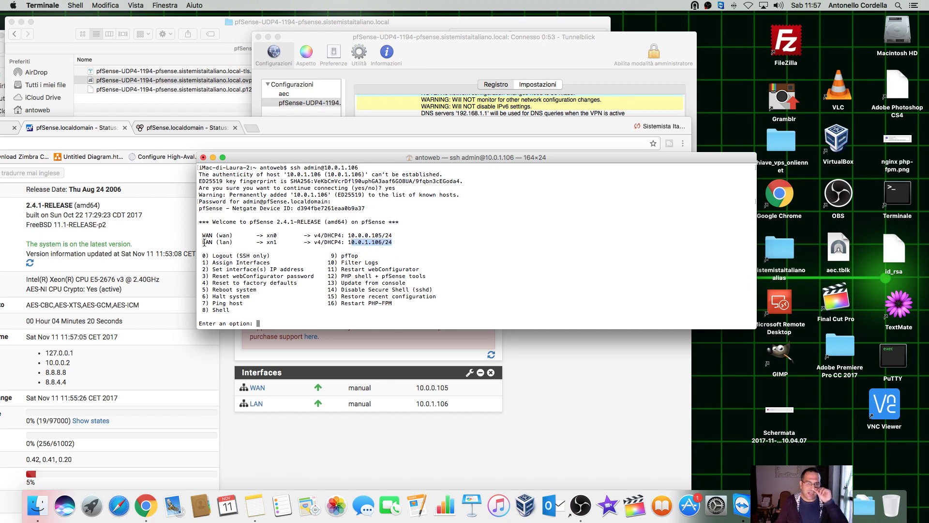
pyautogui.moveTo(200, 241); pyautogui.dragTo(416, 249)
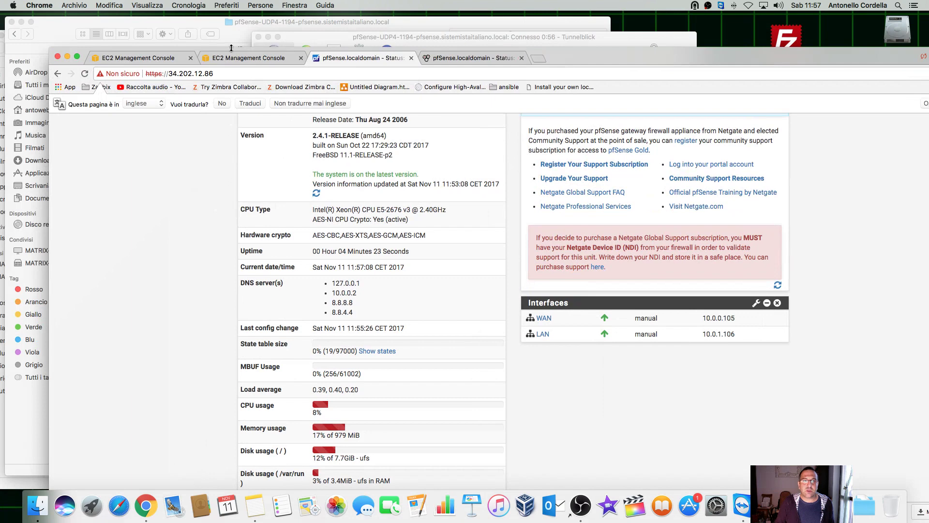
# Step: In EC2 Instances, locate the pfsense instance's second private IP 10.0.1.106
pyautogui.click(223, 58)
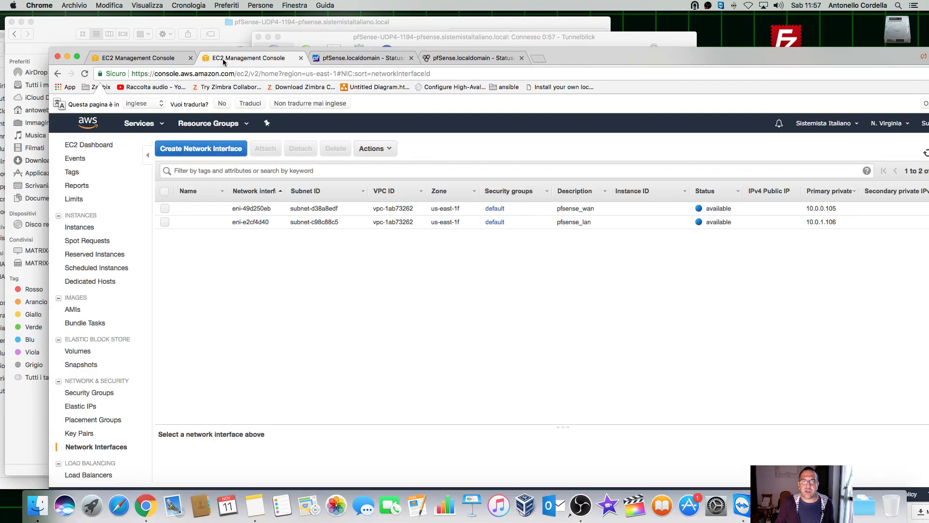
pyautogui.click(75, 231)
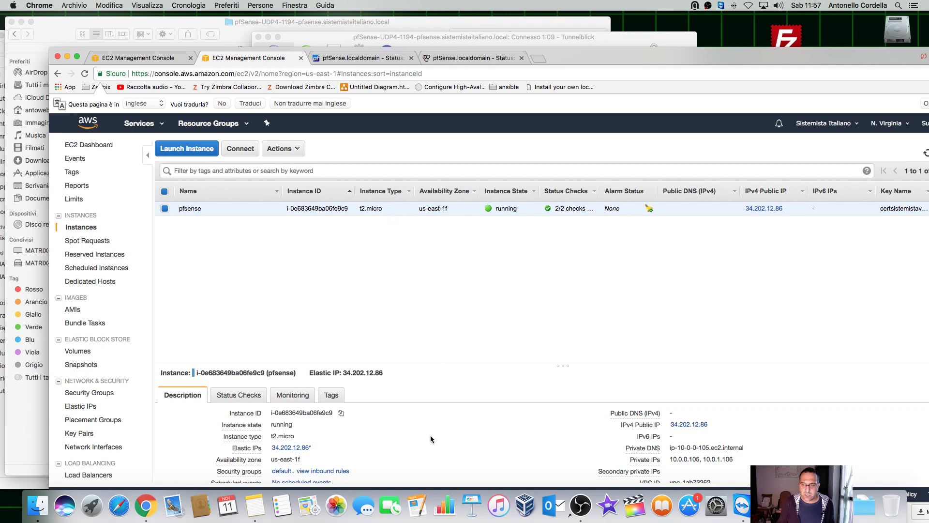
pyautogui.scroll(-3, 430, 436)
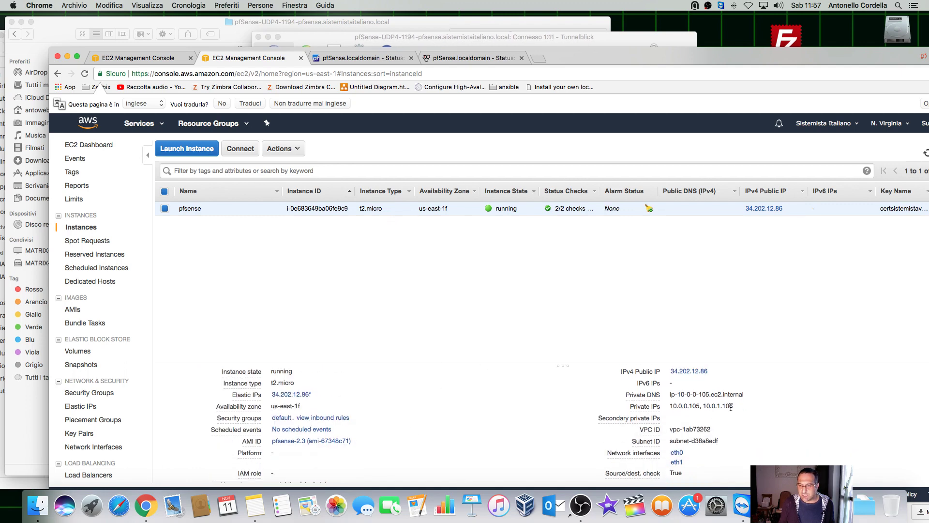
pyautogui.moveTo(731, 407); pyautogui.dragTo(705, 407)
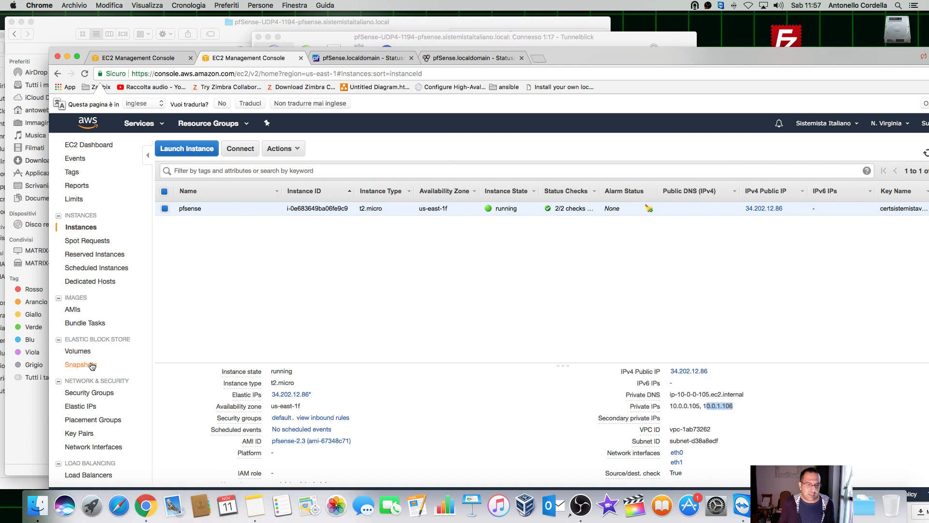
# Step: Inspect the pfsense_lan network interface details and subnet, then go back to Instances
pyautogui.click(93, 447)
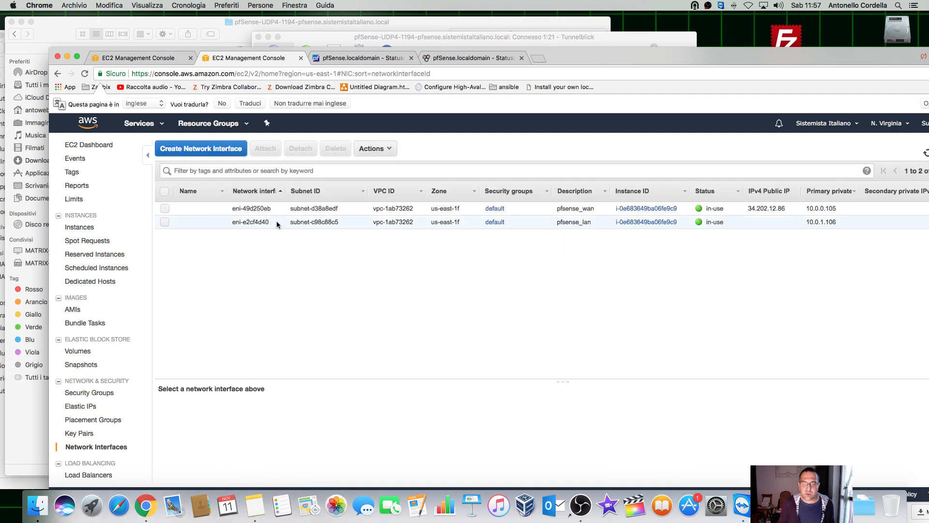
pyautogui.click(793, 223)
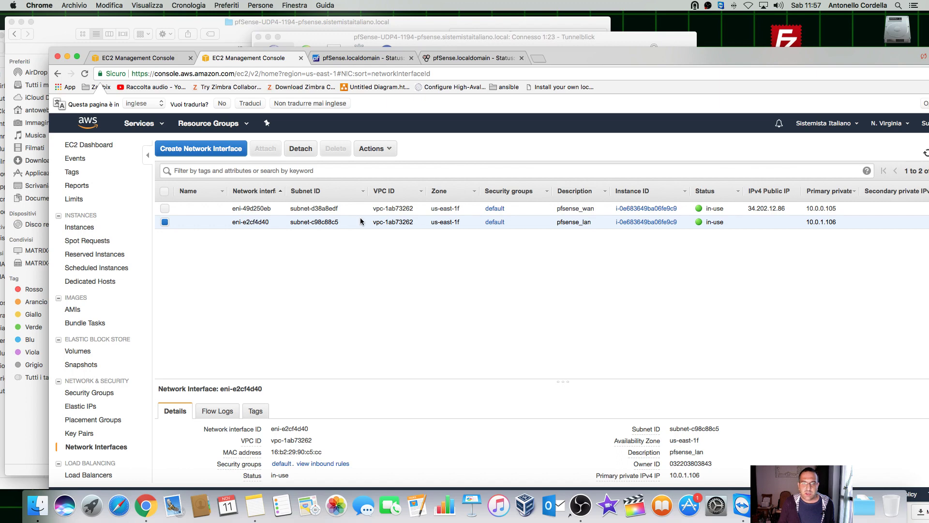
pyautogui.moveTo(344, 223); pyautogui.dragTo(289, 224)
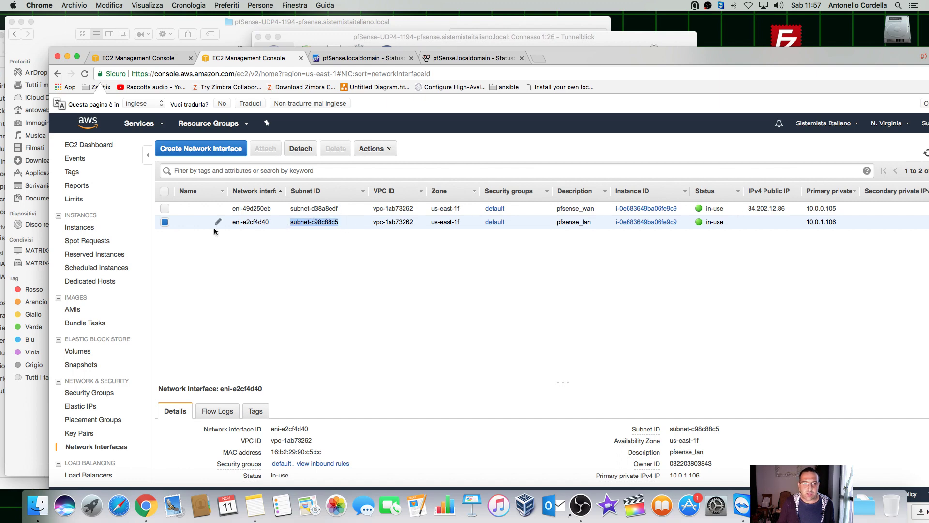
pyautogui.click(89, 227)
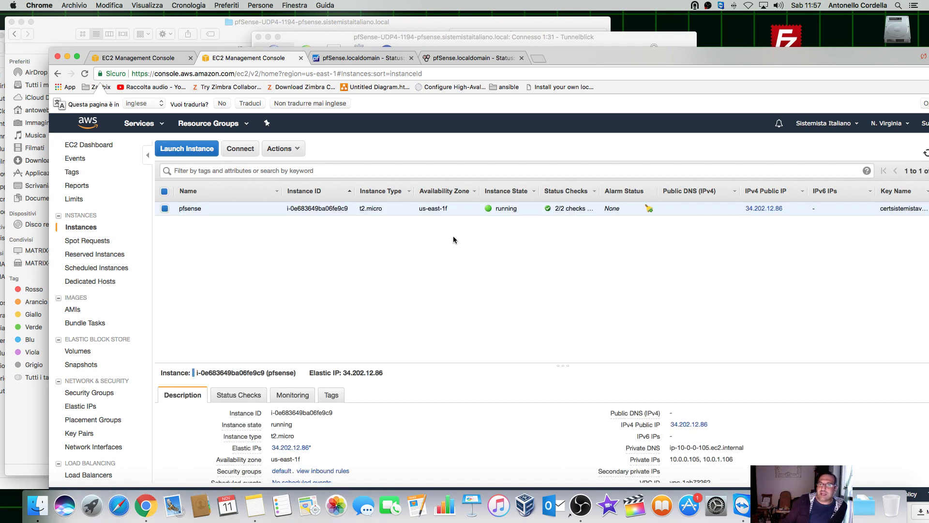
pyautogui.moveTo(582, 56); pyautogui.dragTo(500, 164)
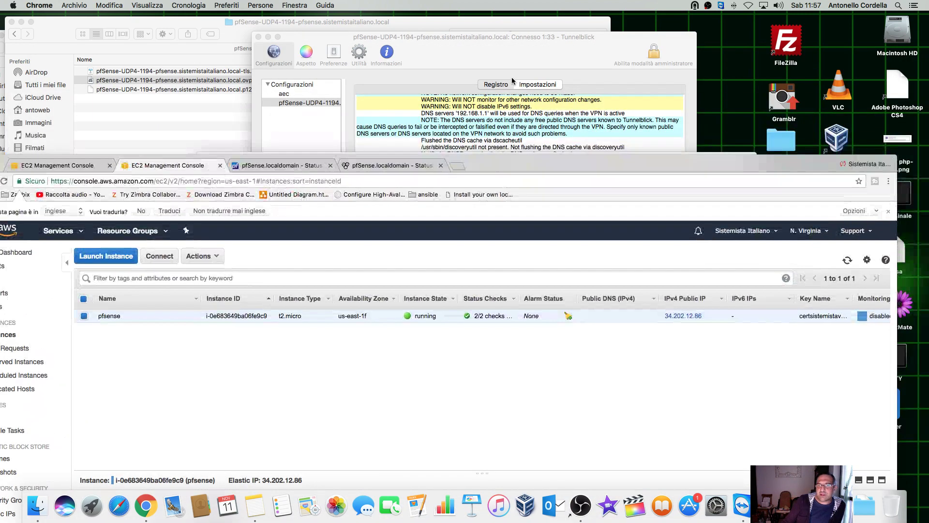
# Step: Back in pfSense, browse the Services and VPN menus, then open Firewall > Rules
pyautogui.click(521, 50)
pyautogui.moveTo(716, 164); pyautogui.dragTo(765, 89)
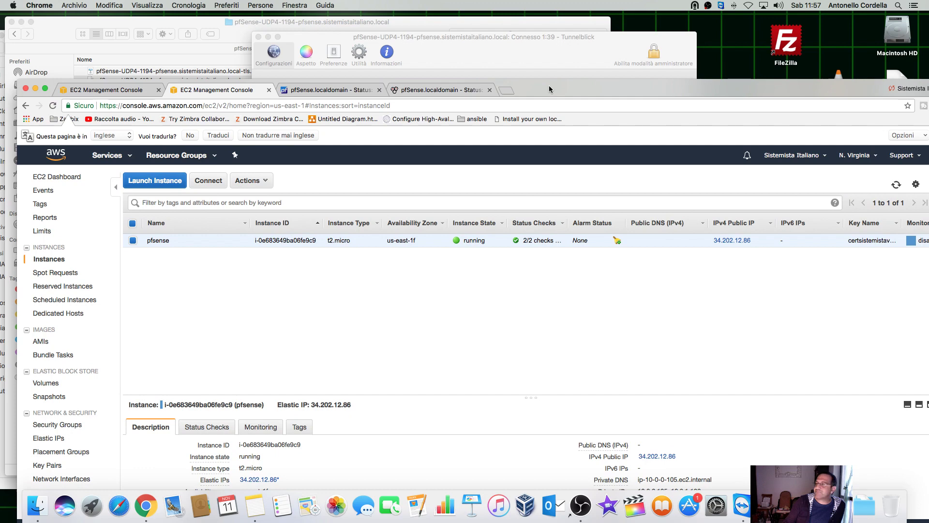
pyautogui.click(407, 90)
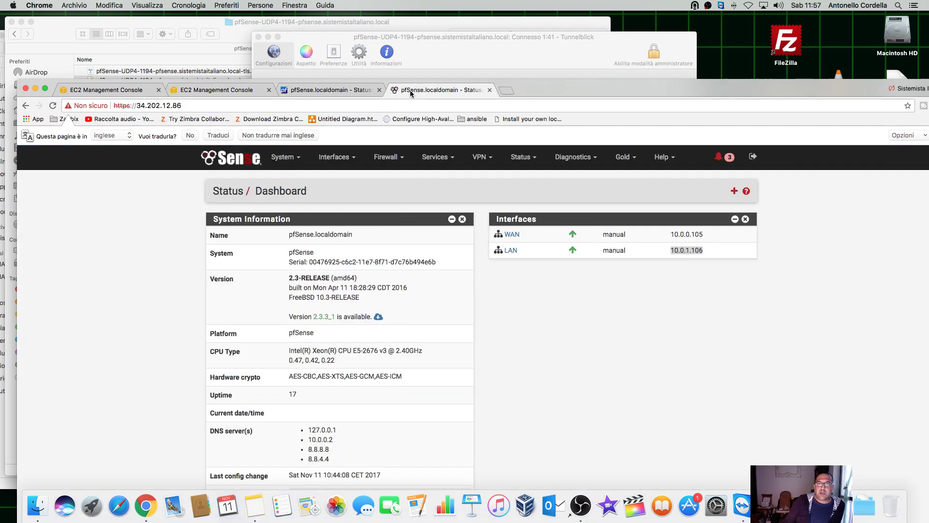
pyautogui.click(424, 159)
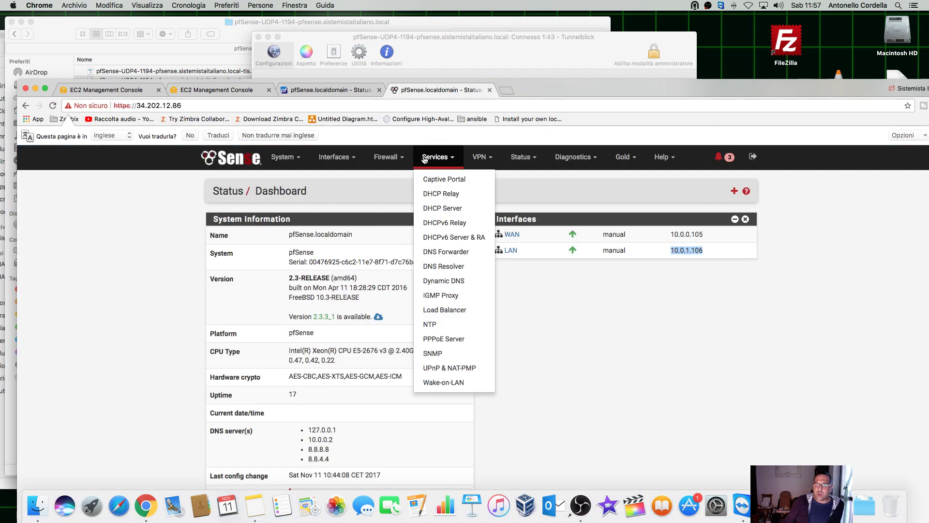
pyautogui.click(471, 158)
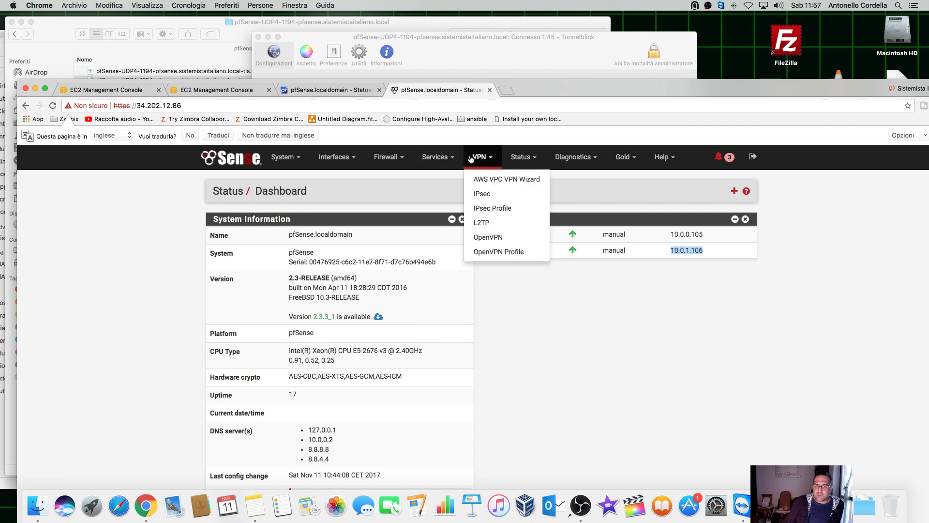
pyautogui.click(386, 157)
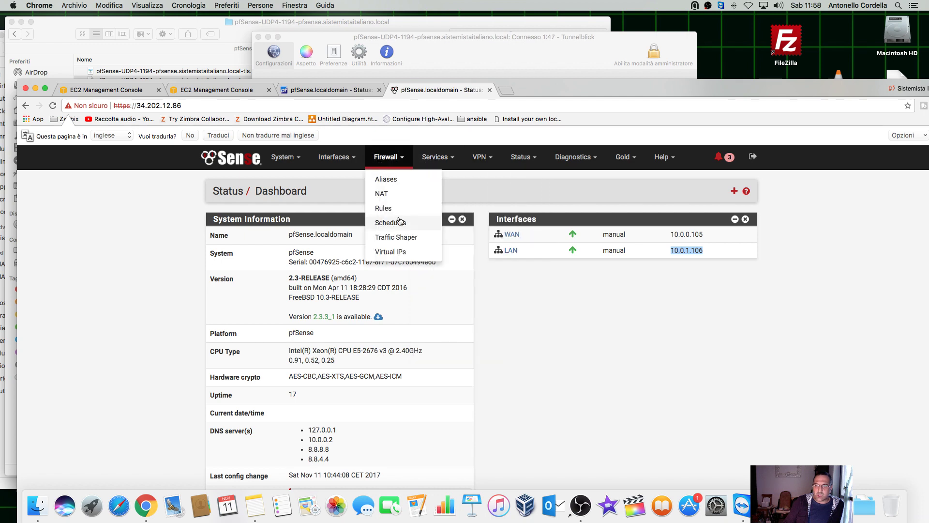
pyautogui.click(383, 207)
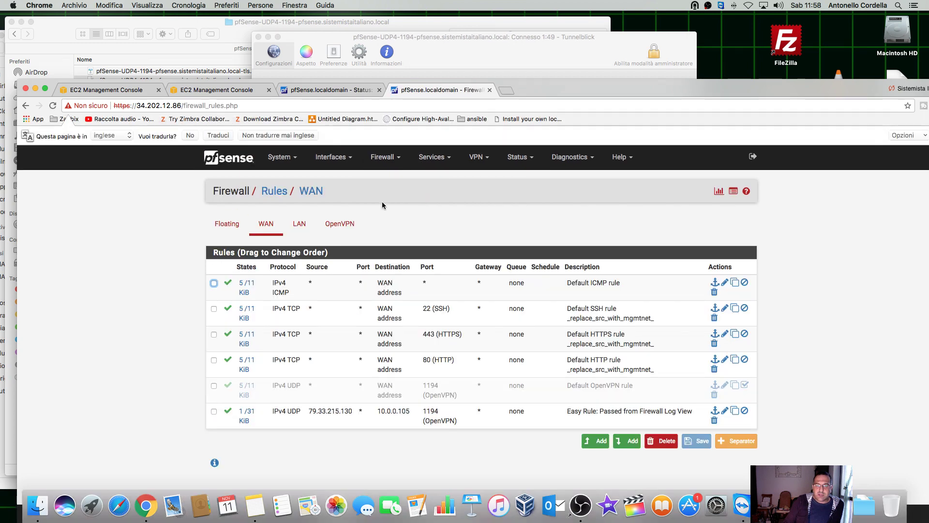
# Step: On the OpenVPN rules tab, open the single pass-any IPv4 rule for editing
pyautogui.click(331, 227)
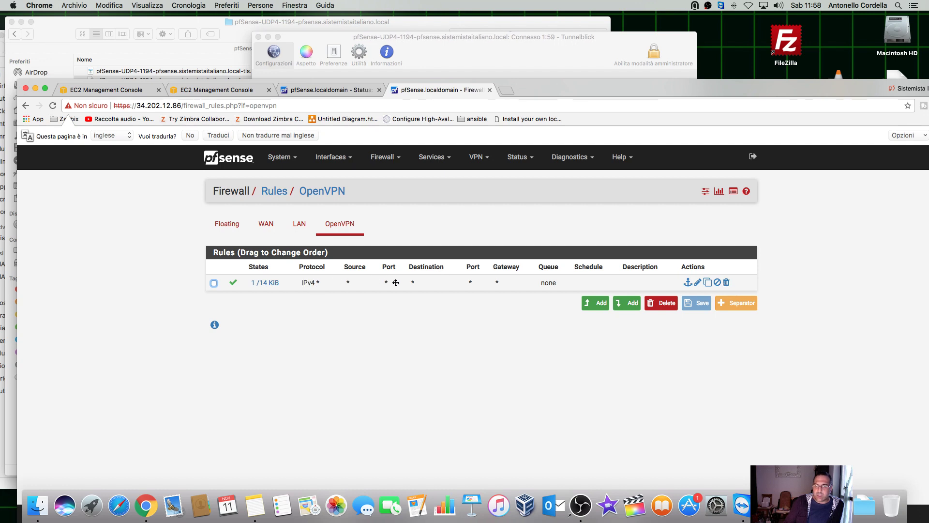
pyautogui.rightClick(695, 283)
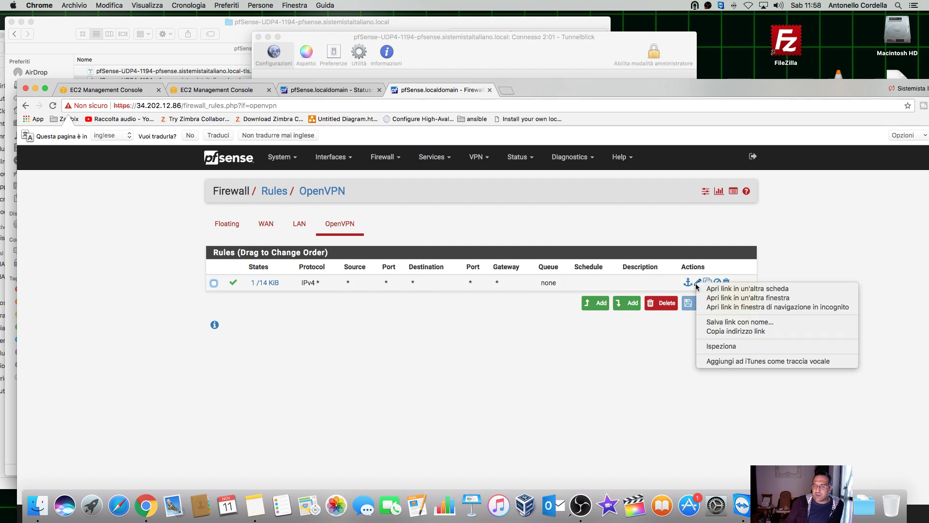
pyautogui.click(779, 261)
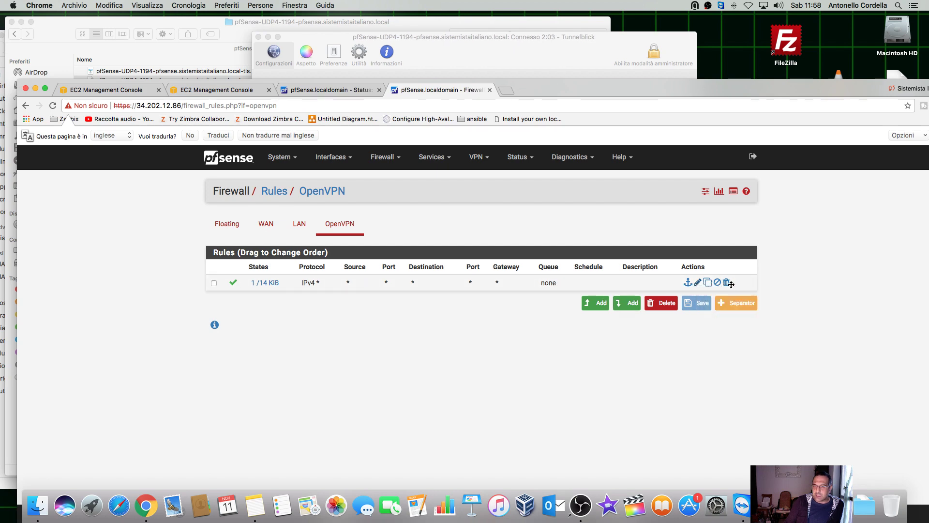
pyautogui.click(698, 283)
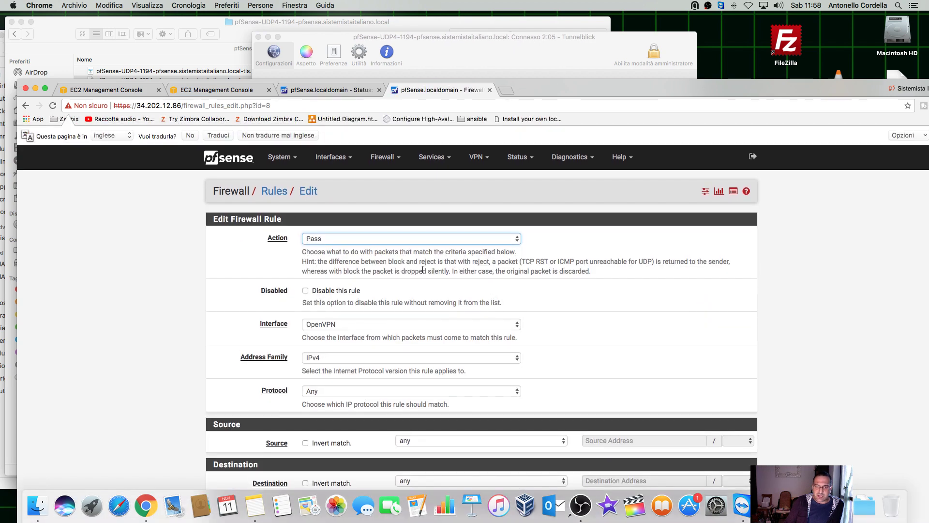
# Step: Review the rule's settings, go back without saving, and return to the SSH Terminal
pyautogui.scroll(-3, 340, 240)
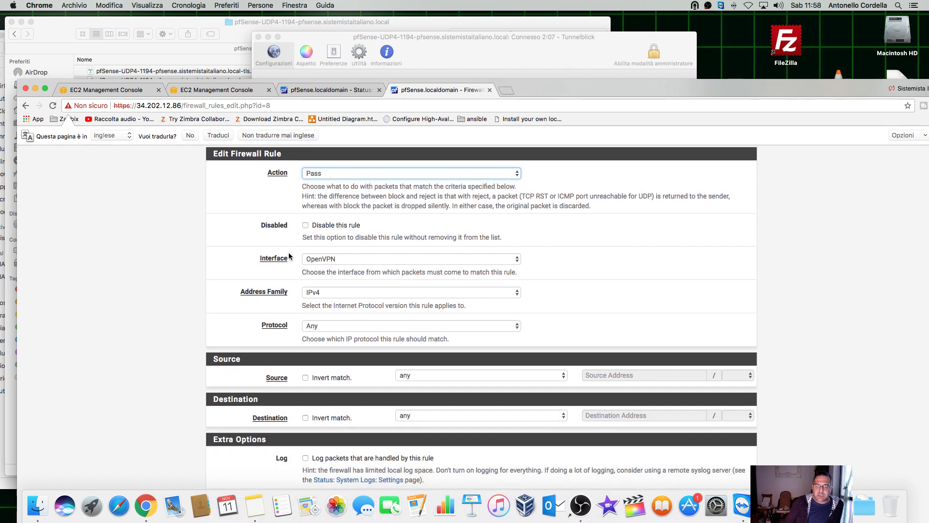
pyautogui.scroll(-3, 354, 260)
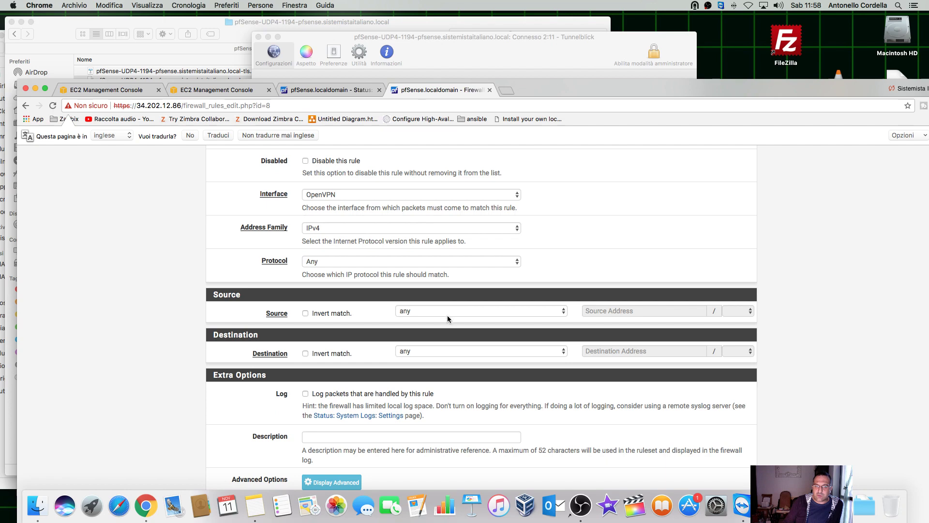
pyautogui.scroll(-3, 433, 353)
pyautogui.scroll(2, 364, 330)
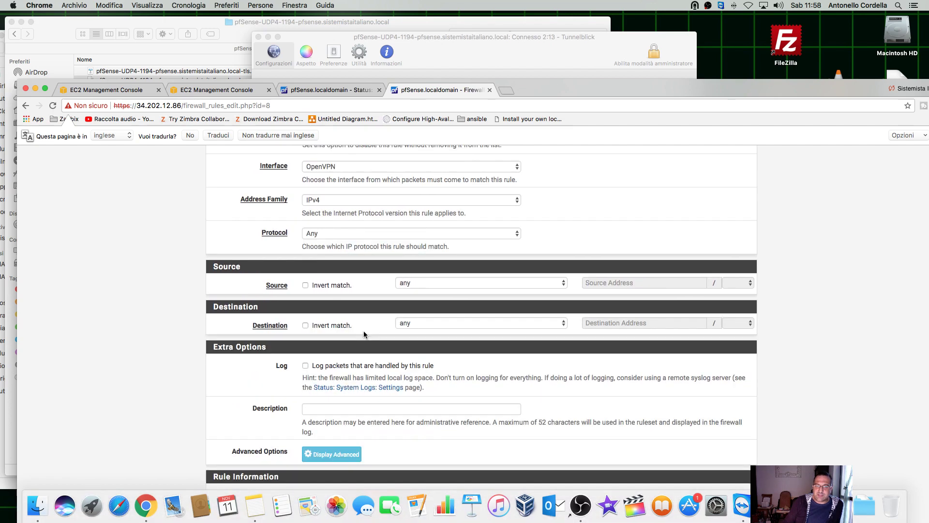
pyautogui.scroll(5, 364, 330)
pyautogui.click(27, 106)
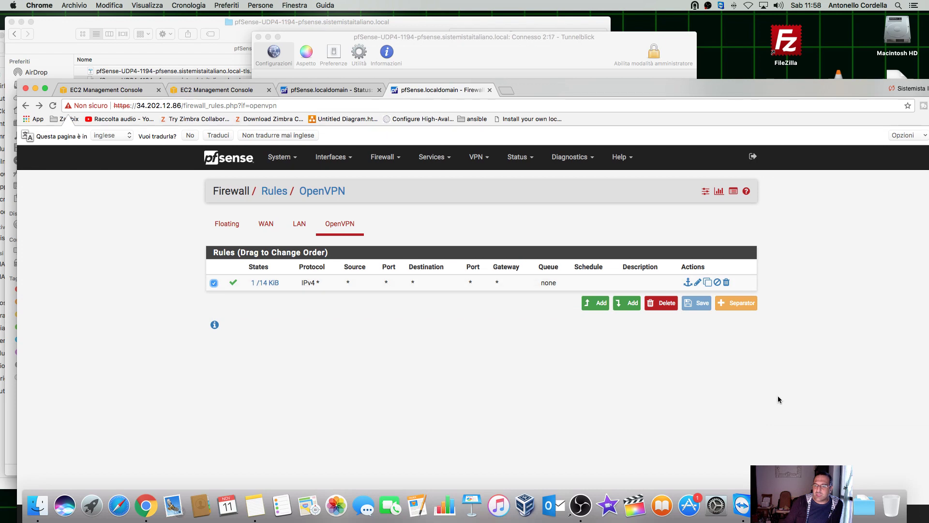
pyautogui.press('super+Tab')
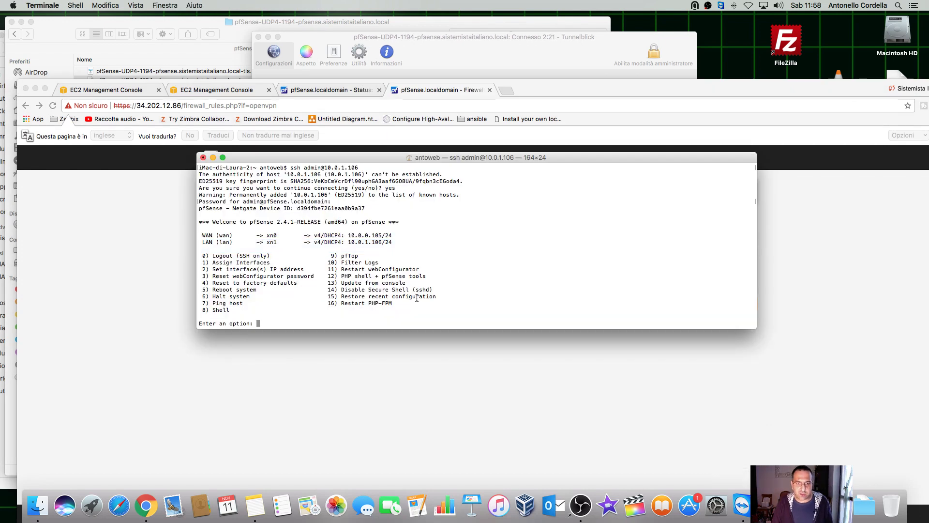
# Step: Scroll through Status > System Logs General entries, then return to the pfSense dashboard
pyautogui.click(567, 89)
pyautogui.click(230, 165)
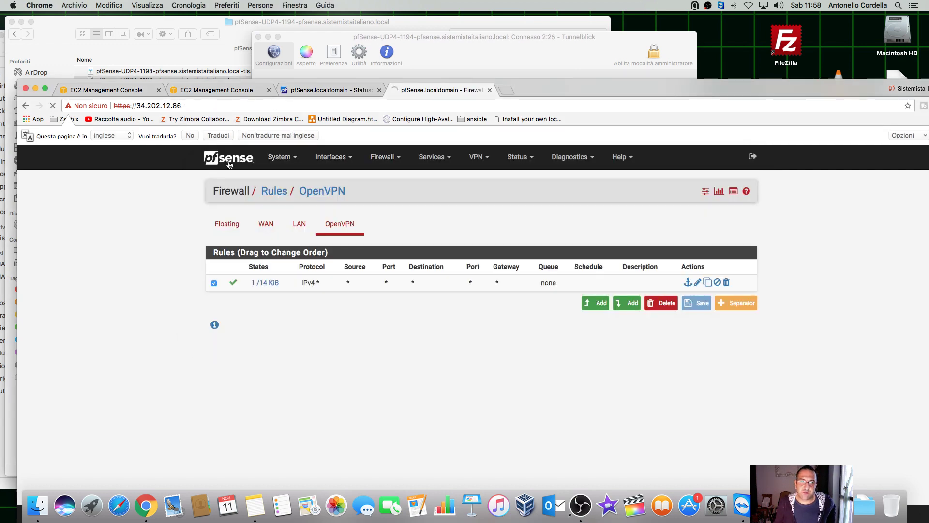
pyautogui.click(513, 162)
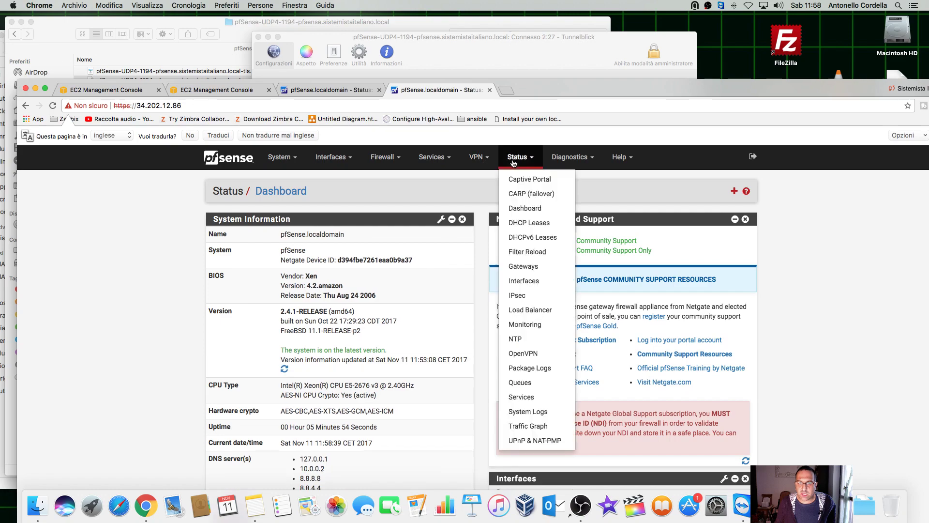
pyautogui.click(528, 411)
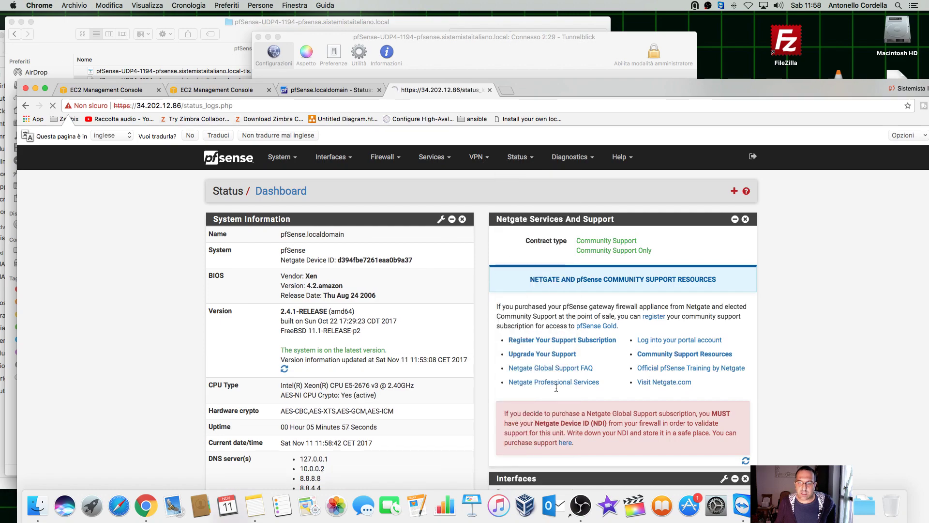
pyautogui.scroll(-15, 557, 389)
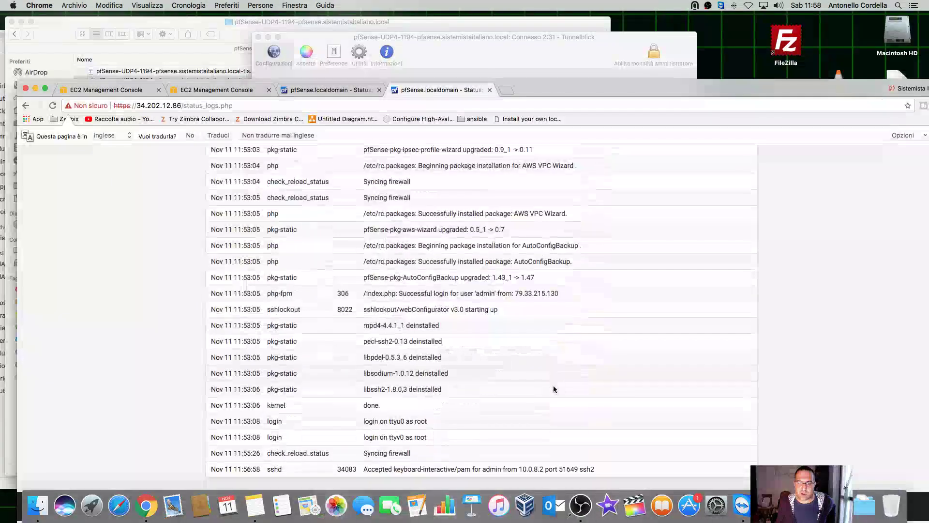
pyautogui.scroll(15, 410, 423)
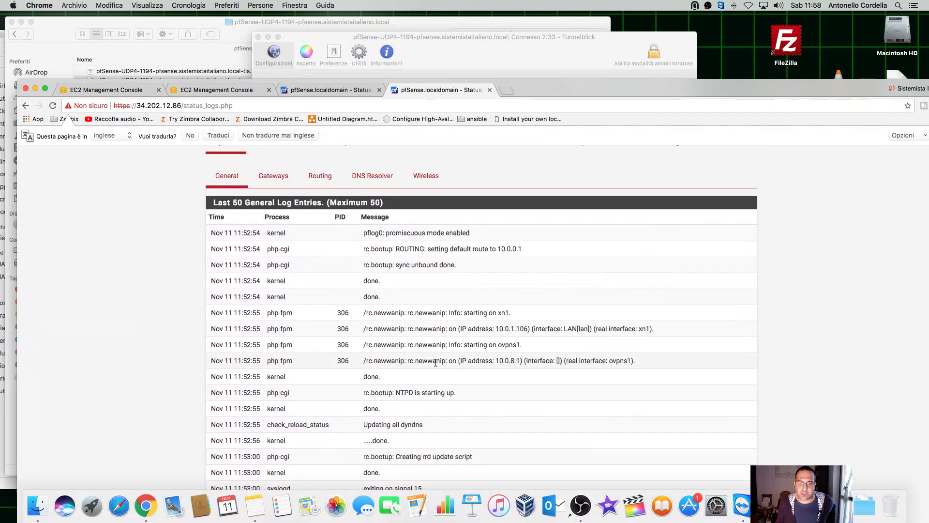
pyautogui.scroll(5, 247, 153)
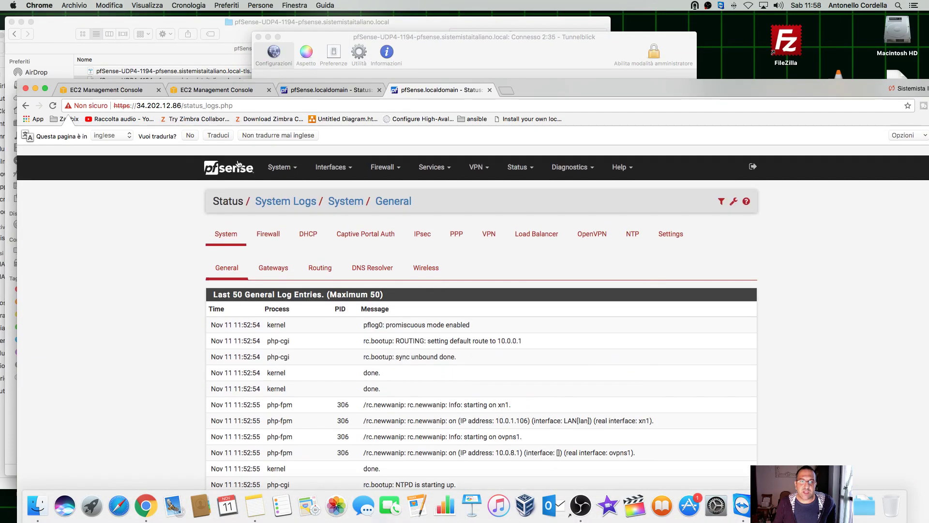
pyautogui.click(235, 165)
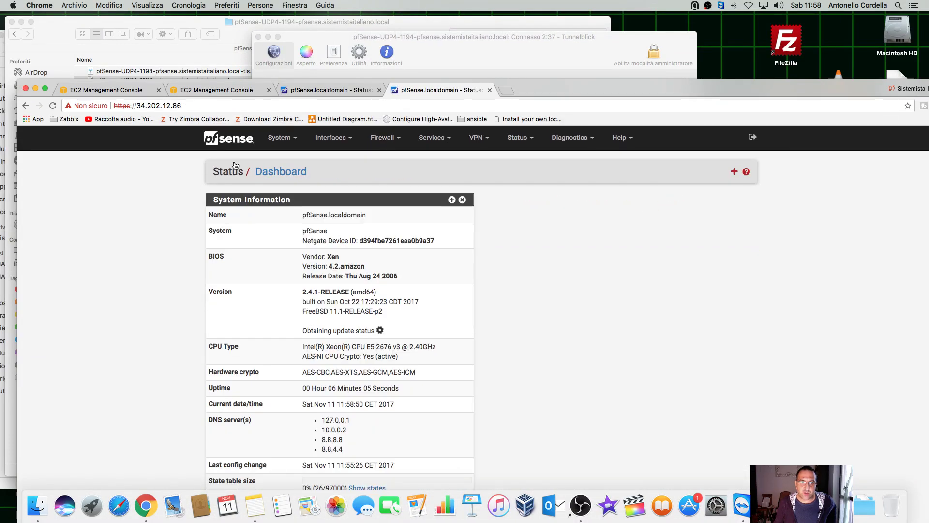